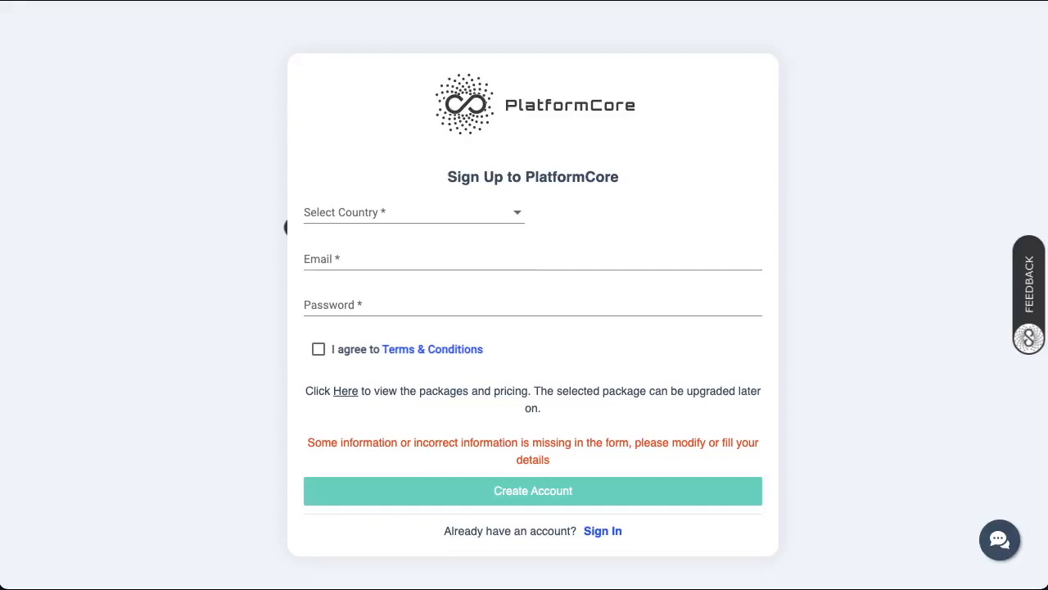
- Switch off Adblock Plus blocking for platformcore.pw and close the popup
click(892, 0)
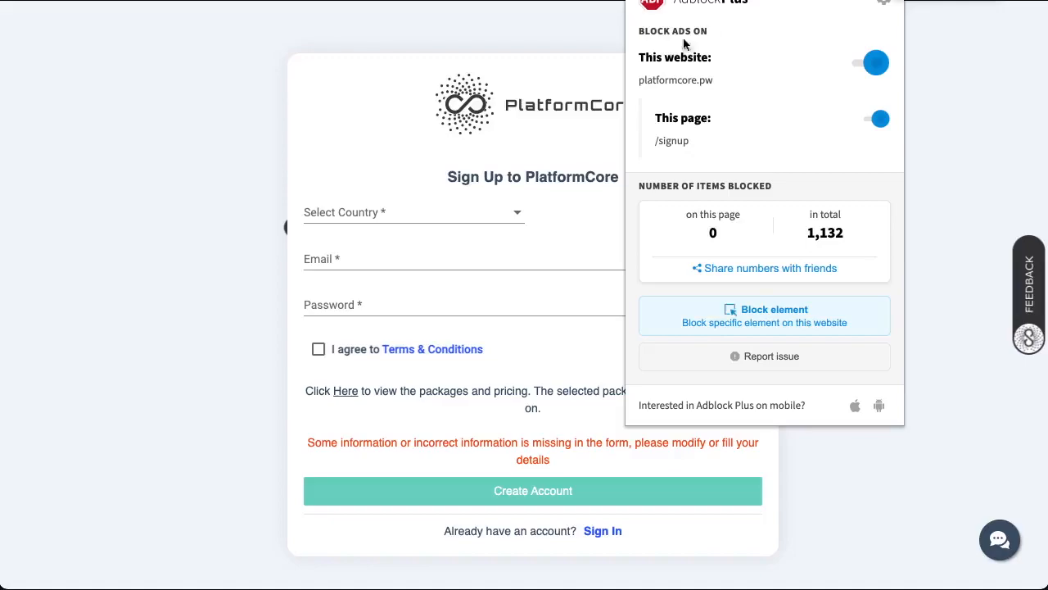
click(874, 66)
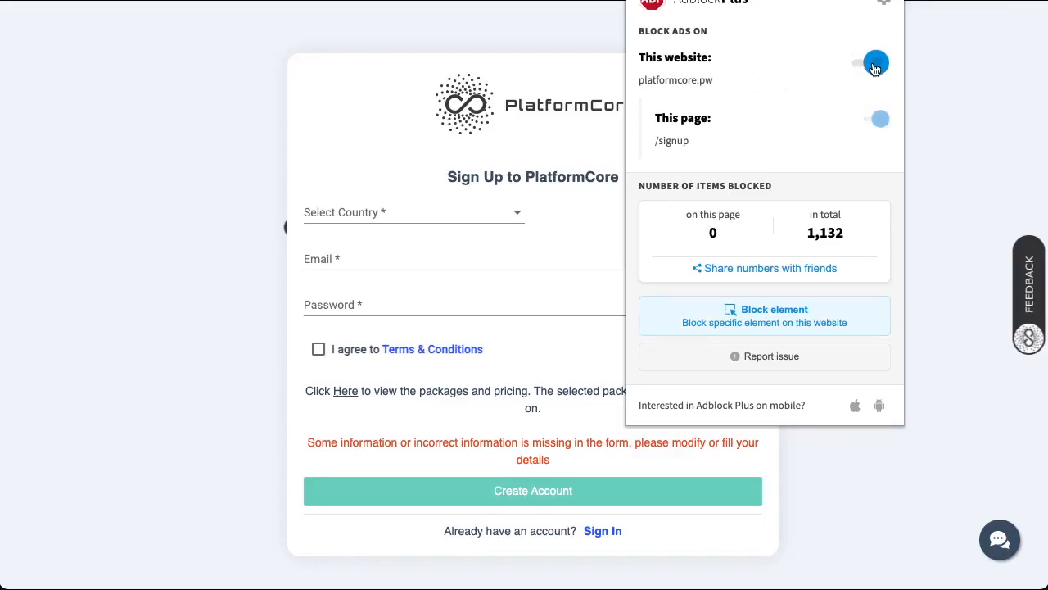
drag(712, 80, 639, 78)
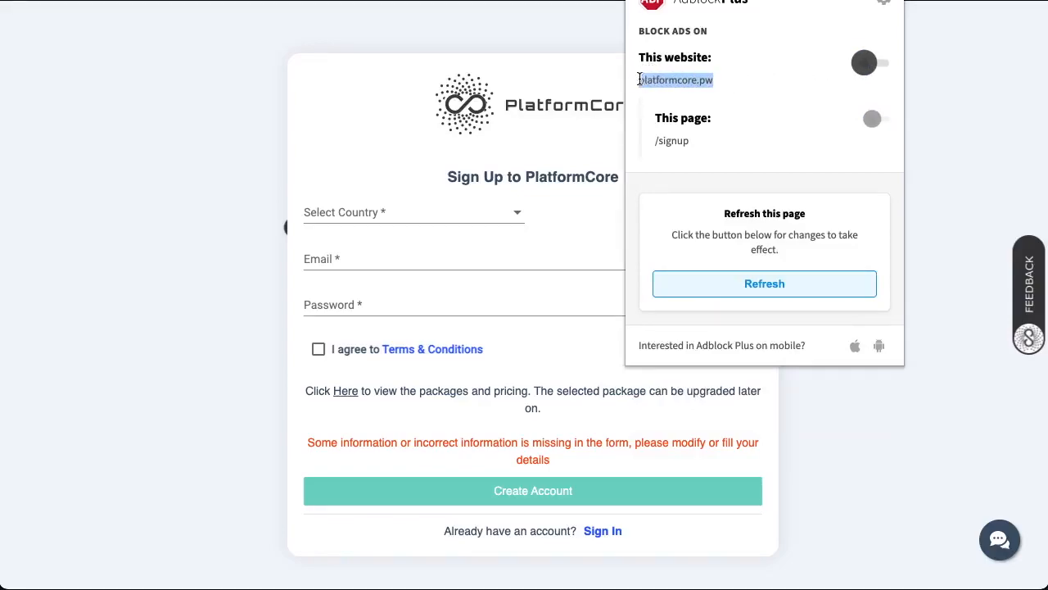
click(957, 238)
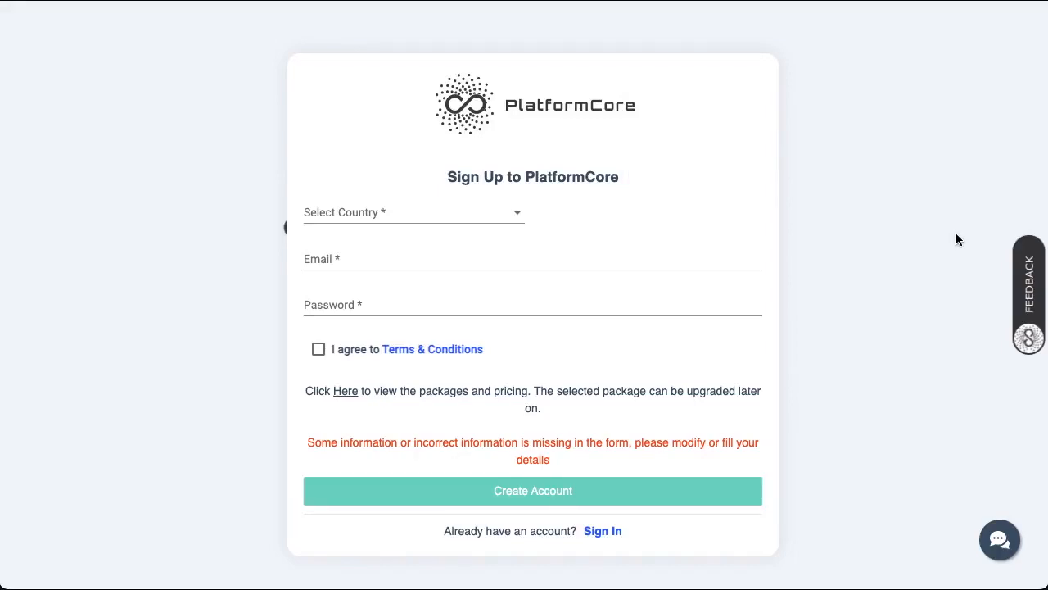
- Select United Kingdom as the country and accept the Terms & Conditions
click(440, 218)
scroll(442, 328, down, 20)
scroll(442, 328, down, 20)
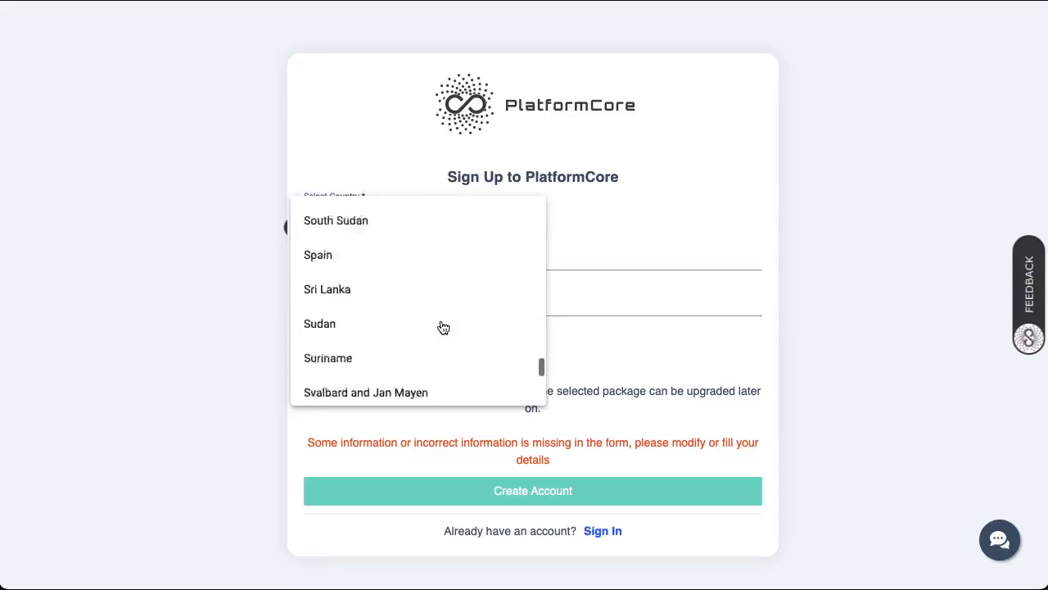
scroll(442, 327, up, 5)
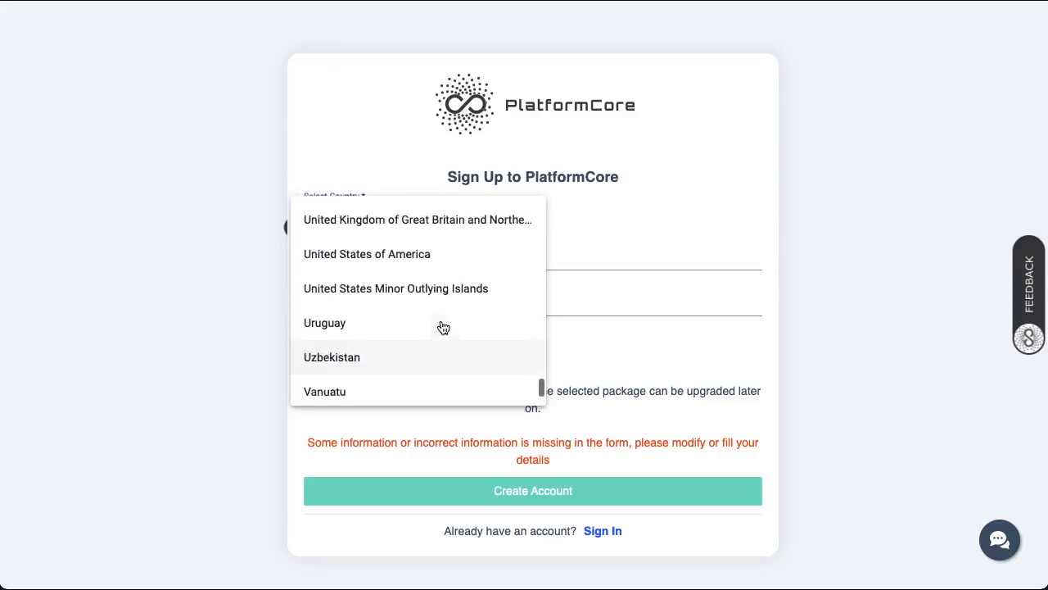
click(443, 284)
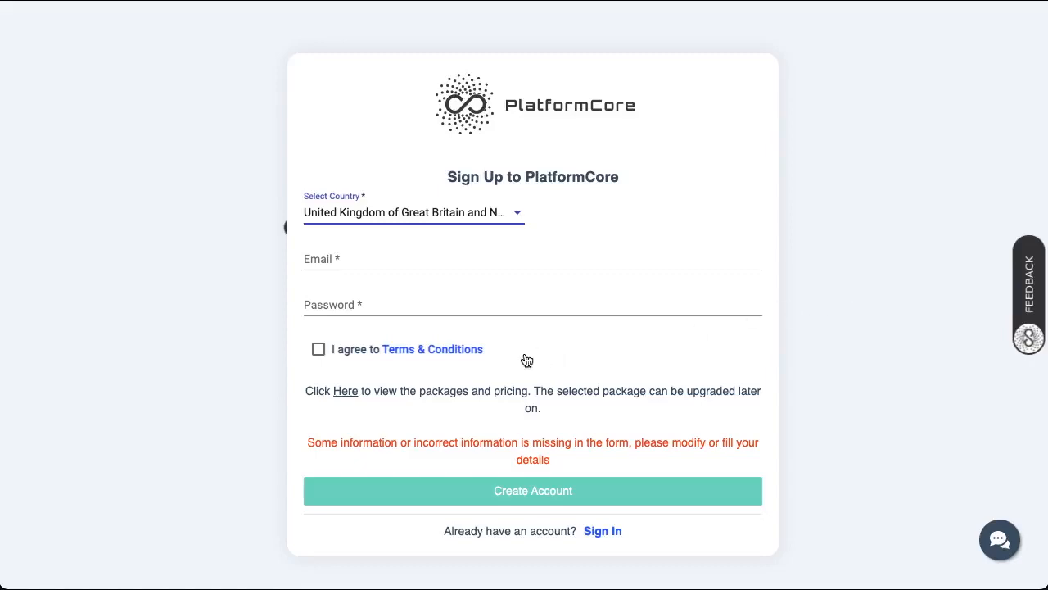
click(318, 352)
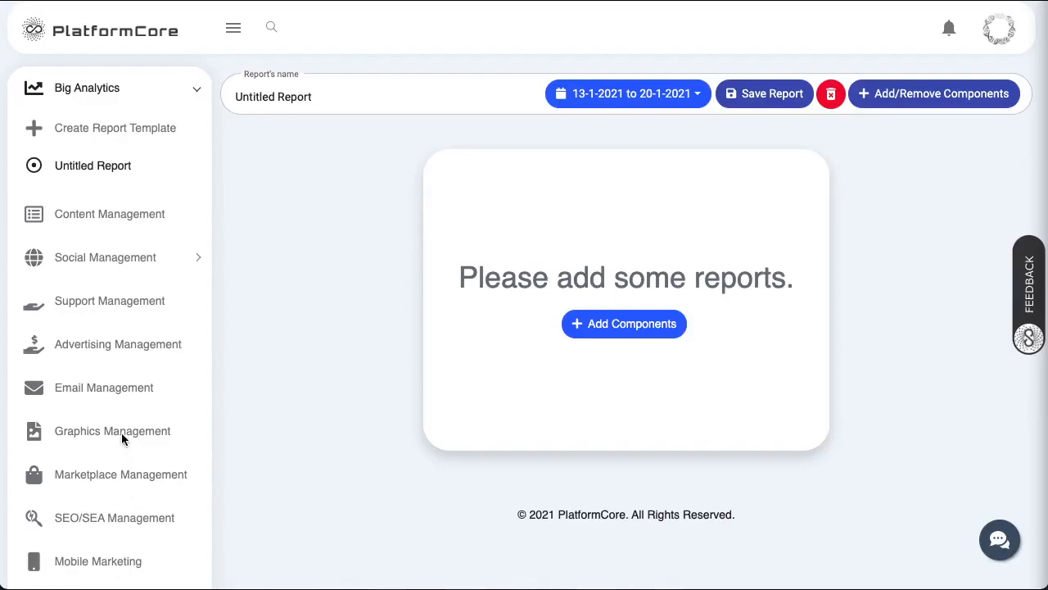
- Expand Settings under Admin Area and go to the Link Accounts page
scroll(122, 435, down, 5)
click(93, 559)
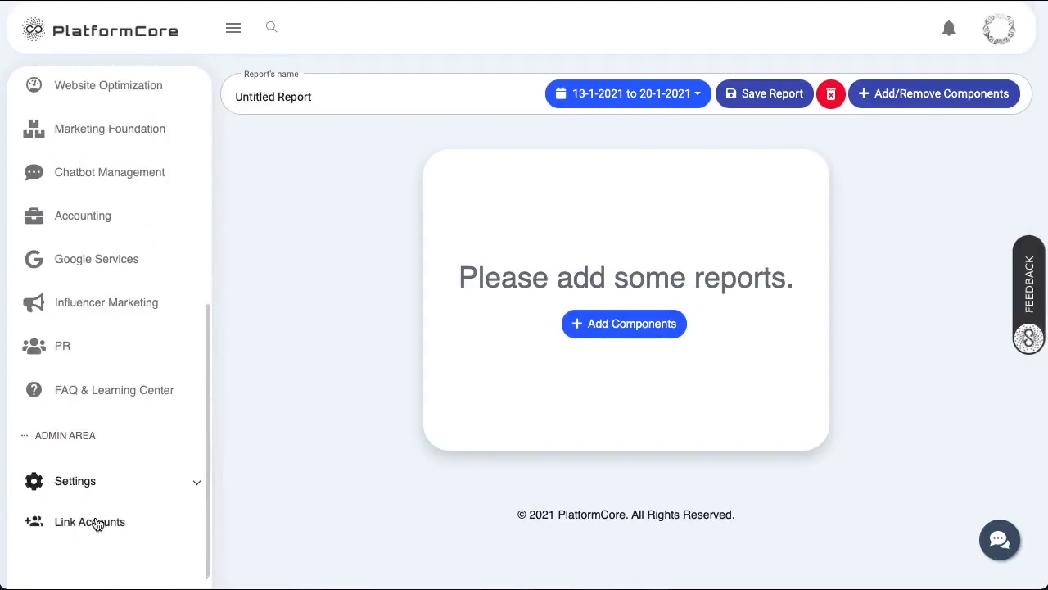
click(94, 525)
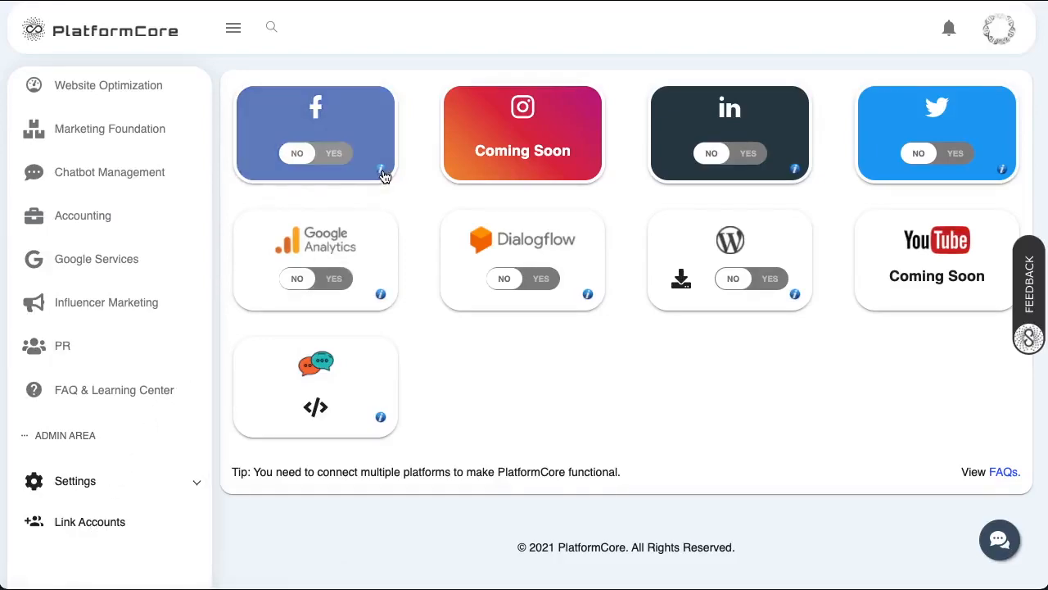
- View and dismiss the Facebook connection tutorial, then set the Facebook toggle to YES
click(382, 174)
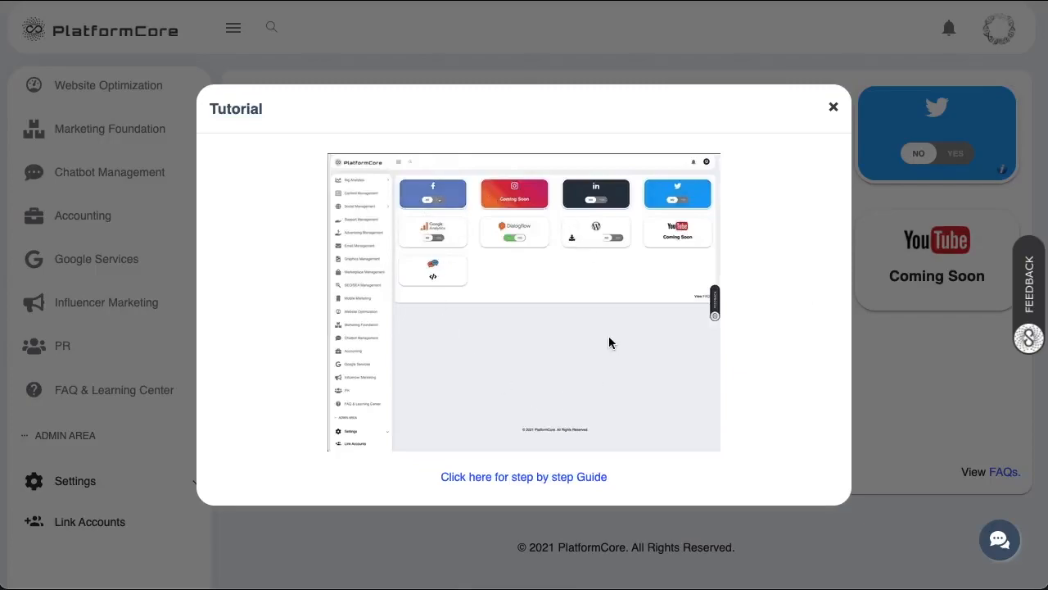
click(532, 478)
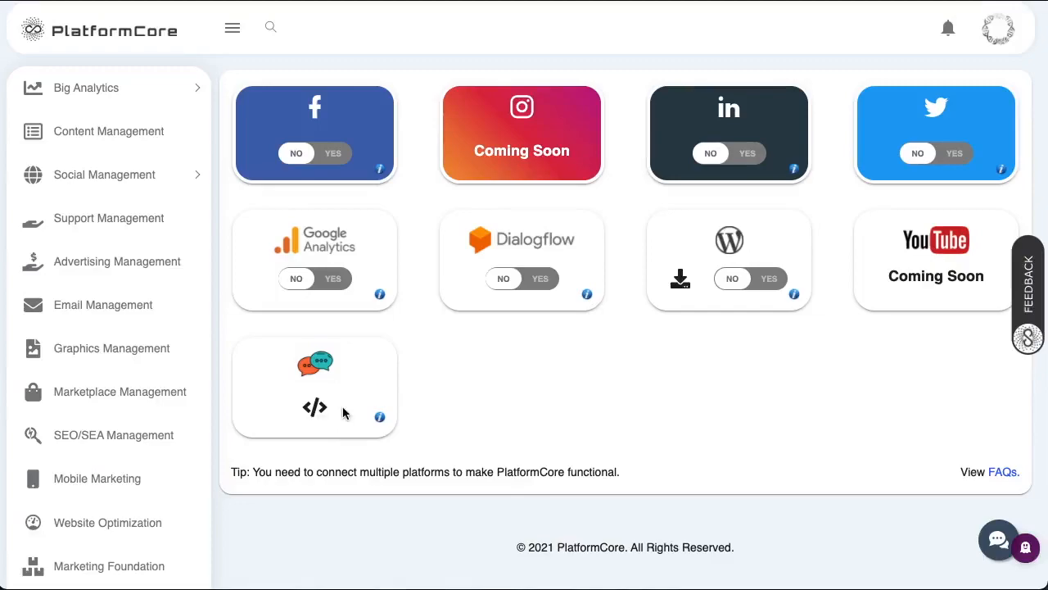
click(317, 155)
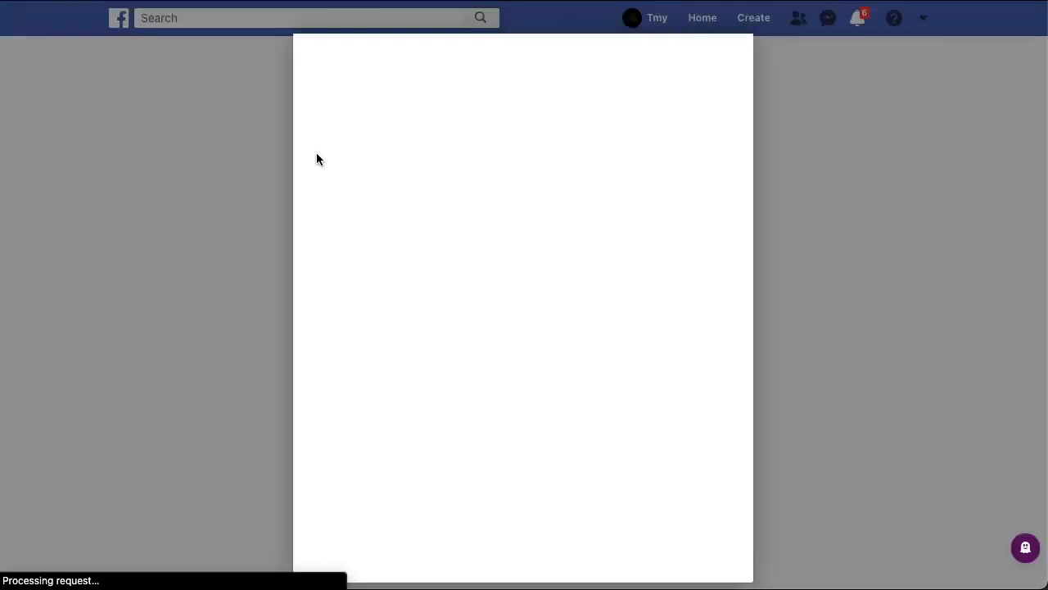
- Continue with the signed-in profile, select The Transhumanist page, grant permissions, and confirm
click(655, 251)
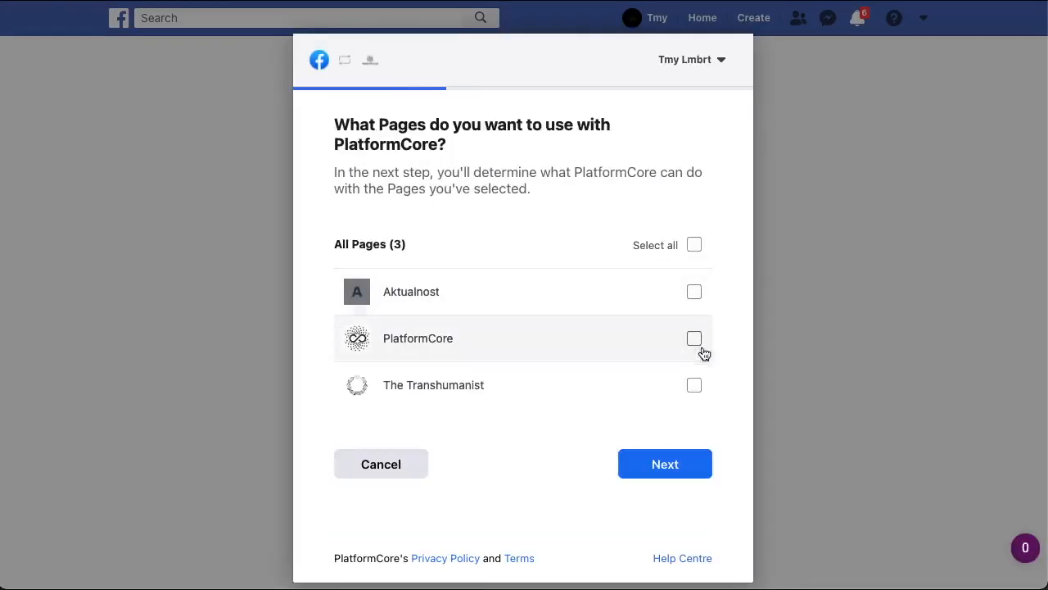
click(694, 386)
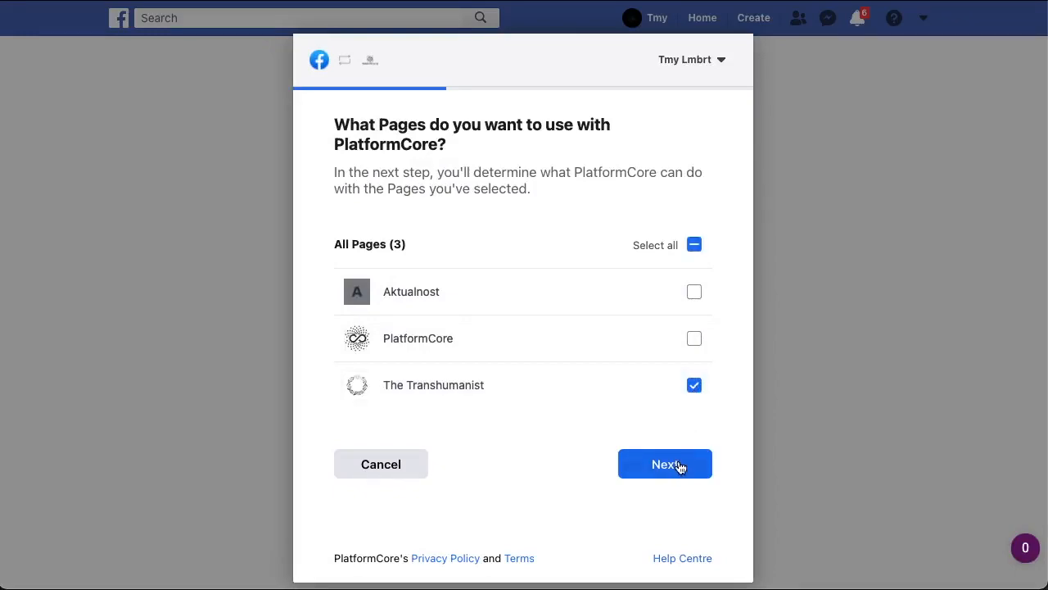
click(678, 465)
scroll(638, 321, down, 2)
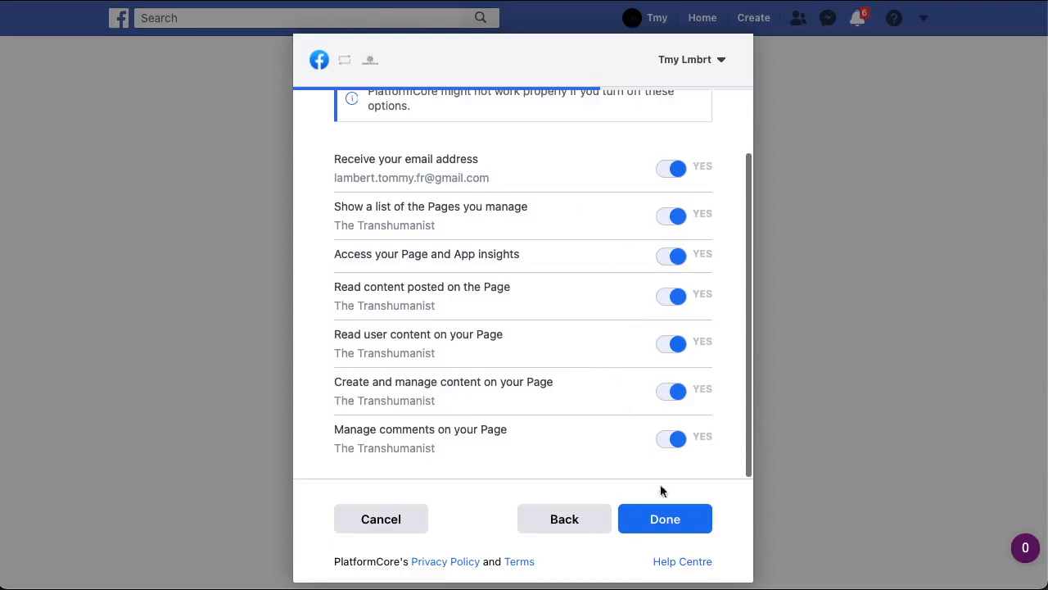
click(668, 526)
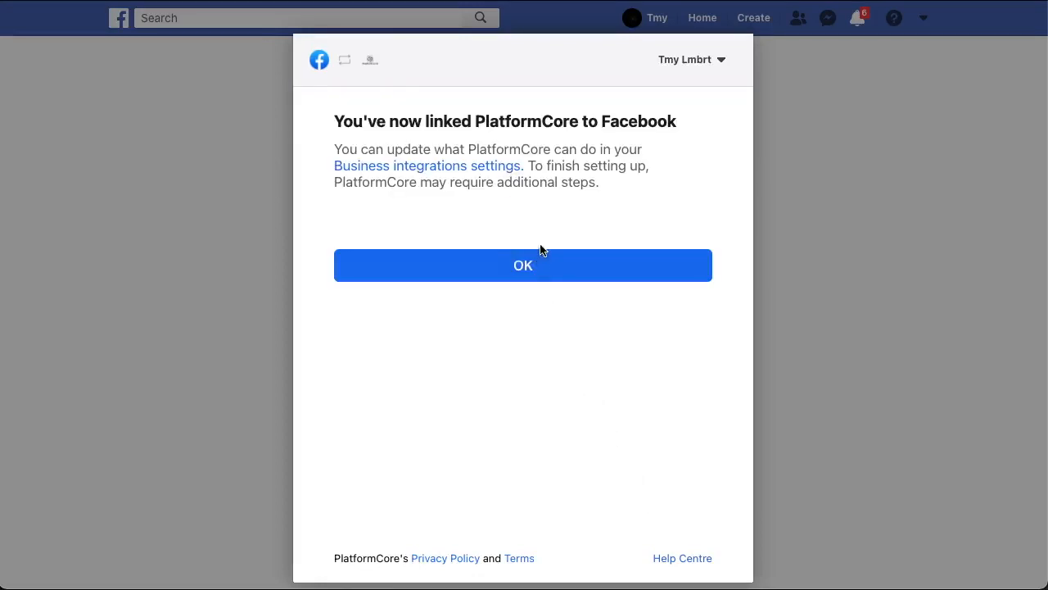
click(526, 269)
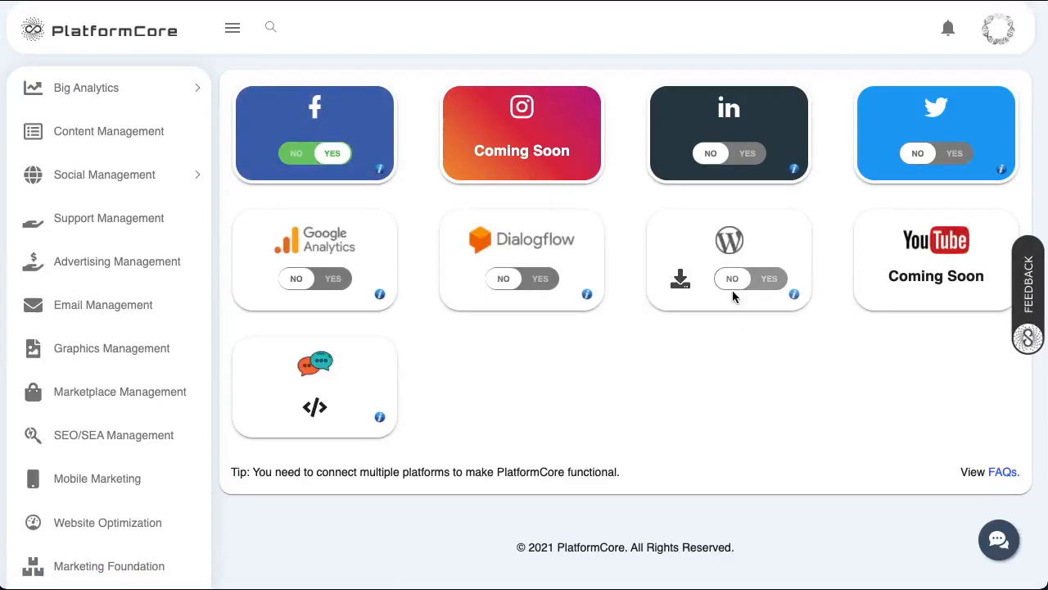
- Set the LinkedIn toggle on the Link Accounts page to YES
click(735, 161)
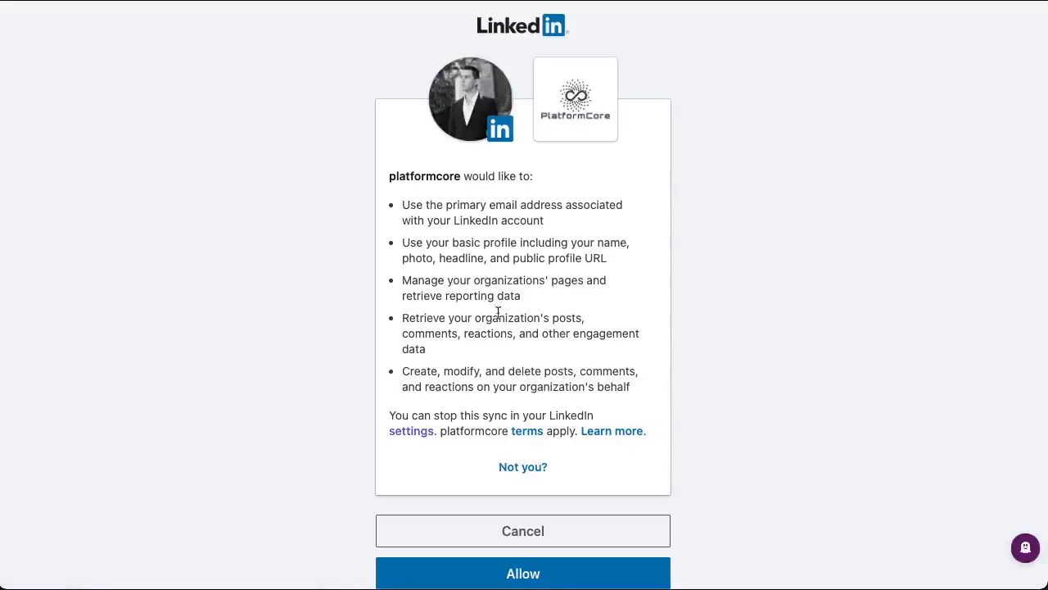
- Allow platformcore access to the LinkedIn account and its organization pages
scroll(553, 376, down, 2)
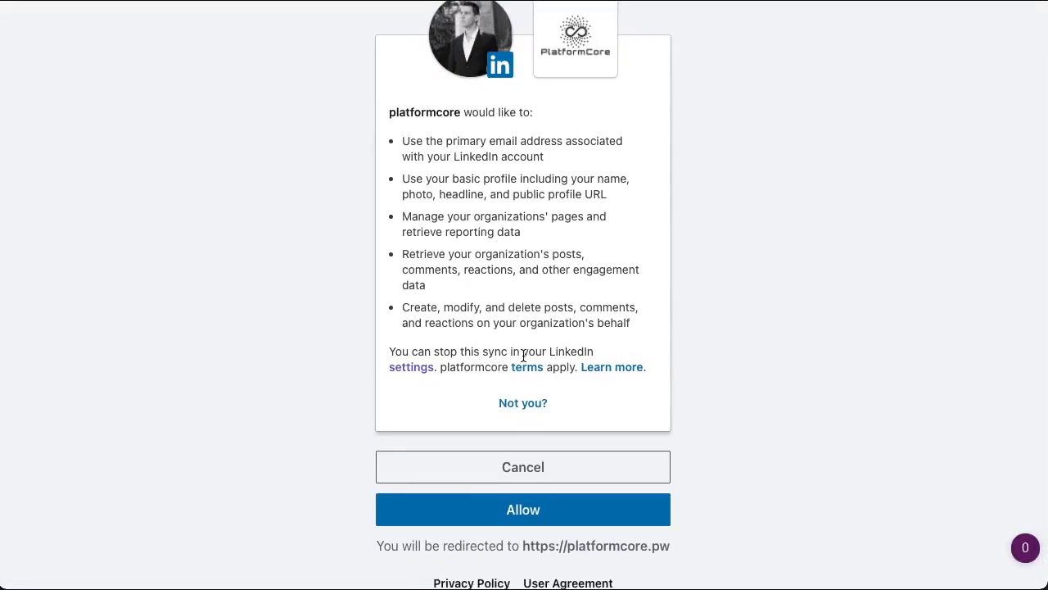
click(531, 521)
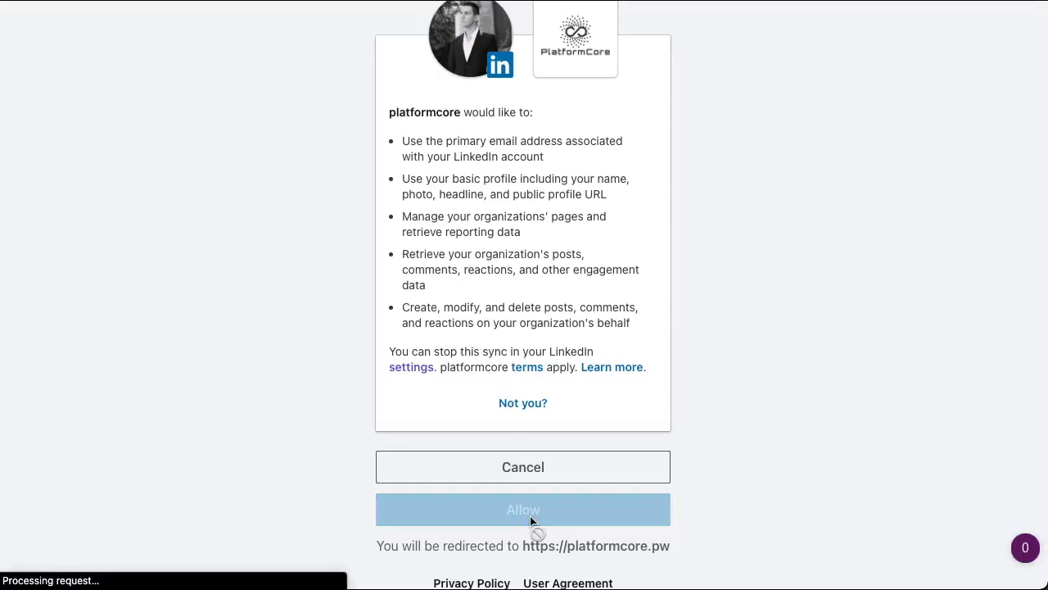
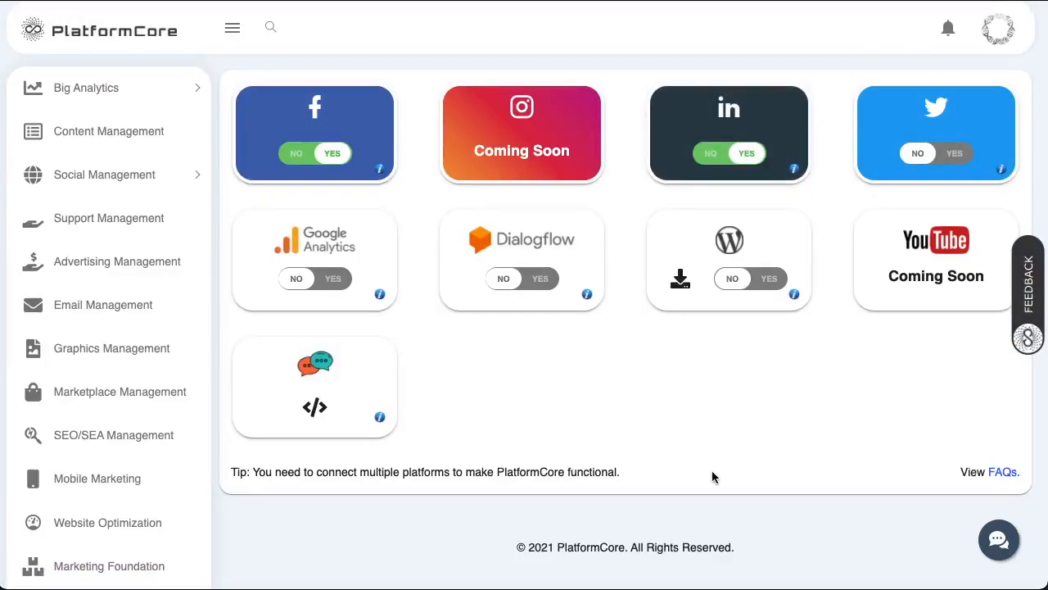
- Switch on the Twitter connection and authorize the PlatformCore app on Twitter
click(938, 159)
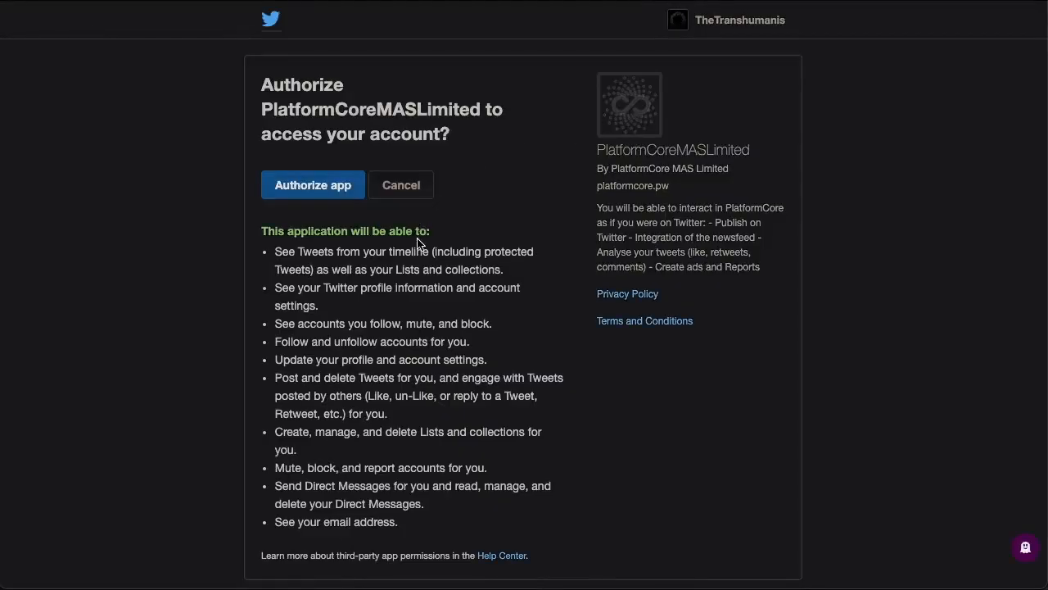
scroll(418, 243, down, 1)
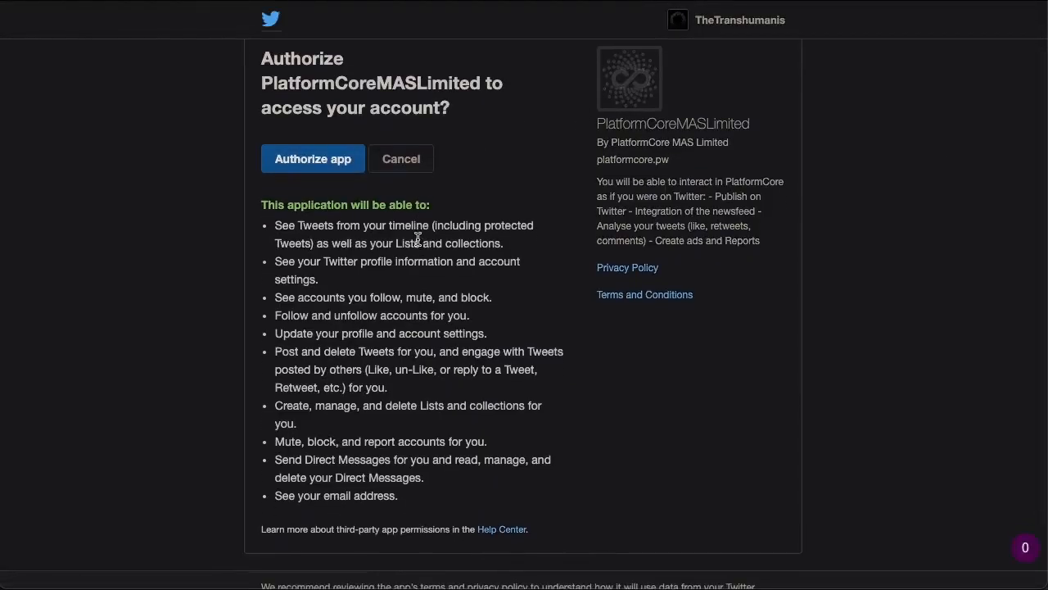
click(314, 161)
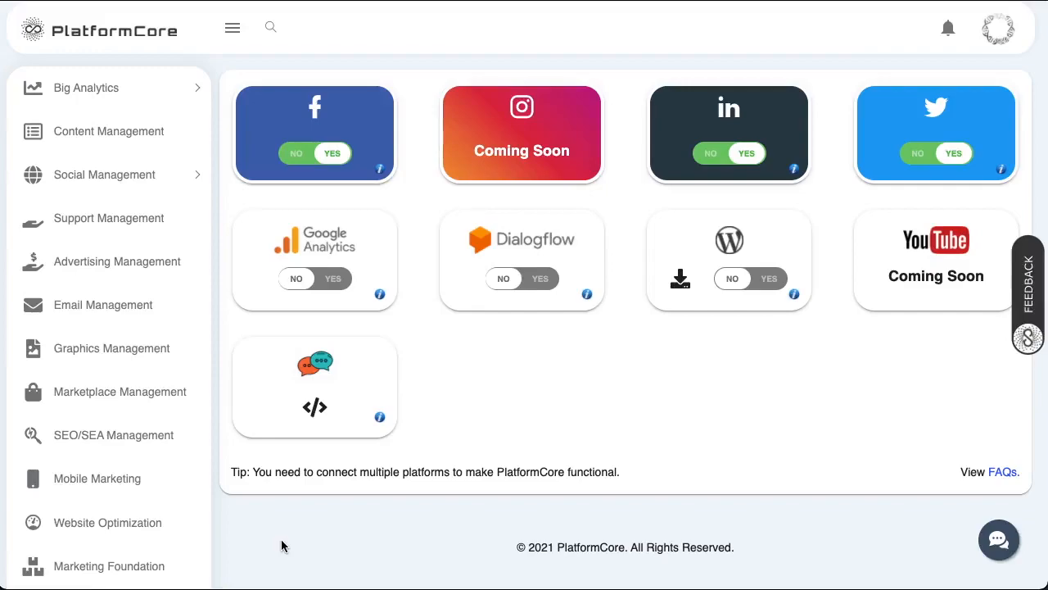
- Connect Google Analytics with the chosen Google account, allowing both Analytics data permissions
click(319, 281)
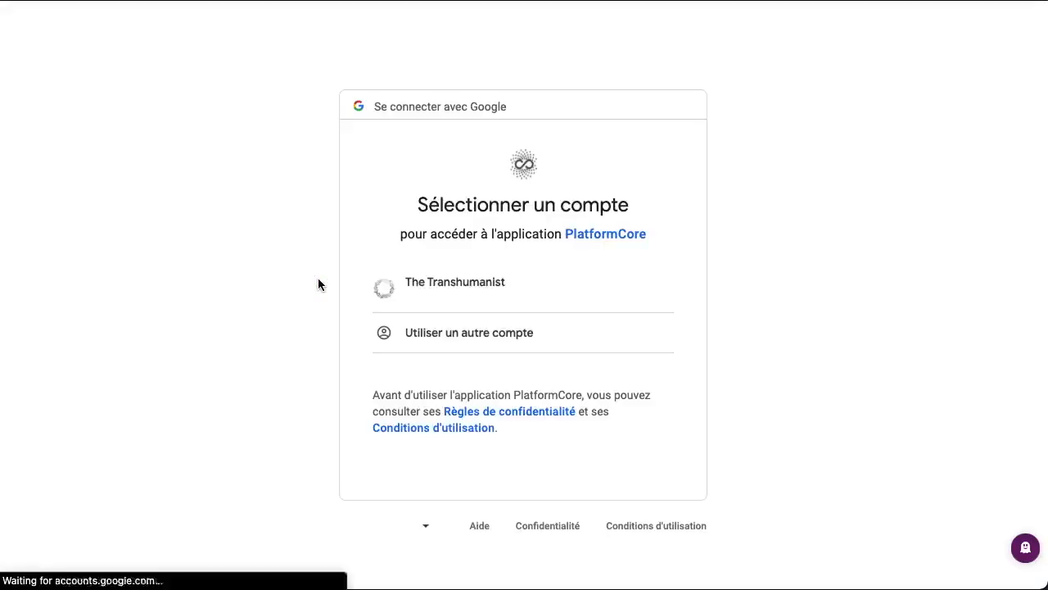
click(466, 293)
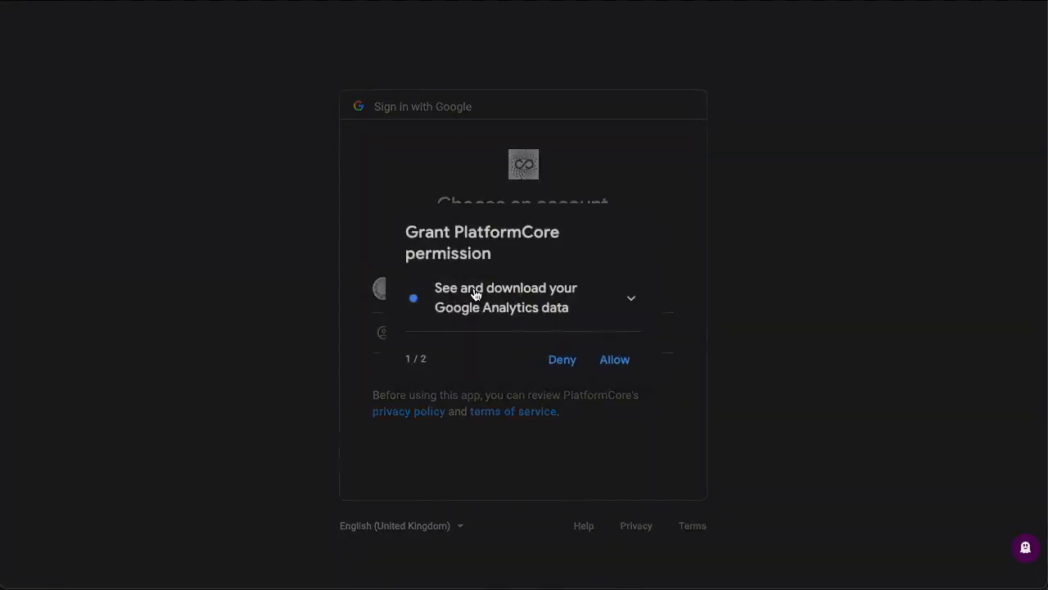
click(619, 365)
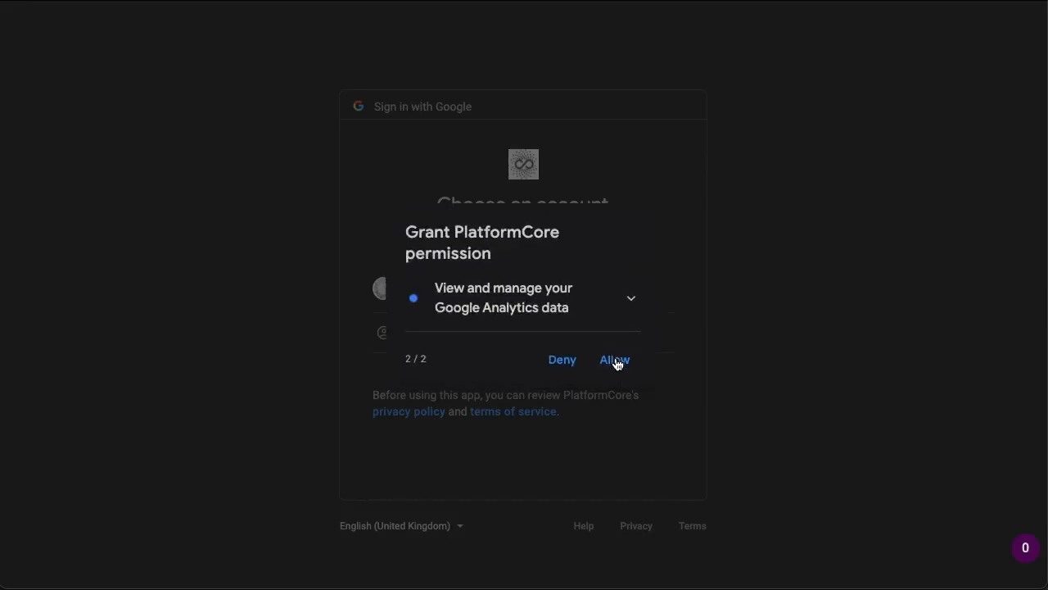
click(616, 361)
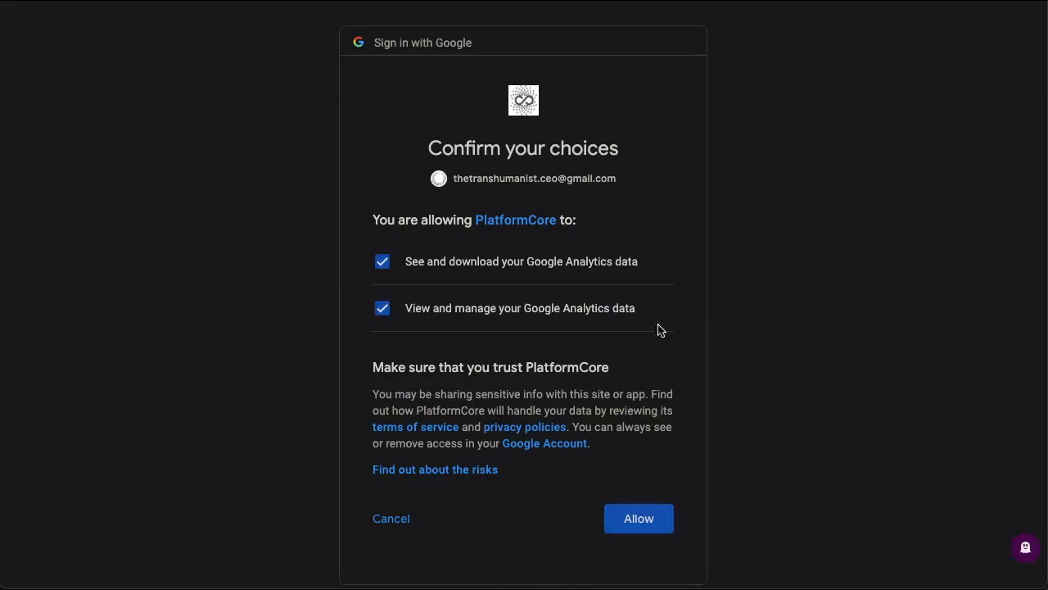
click(640, 524)
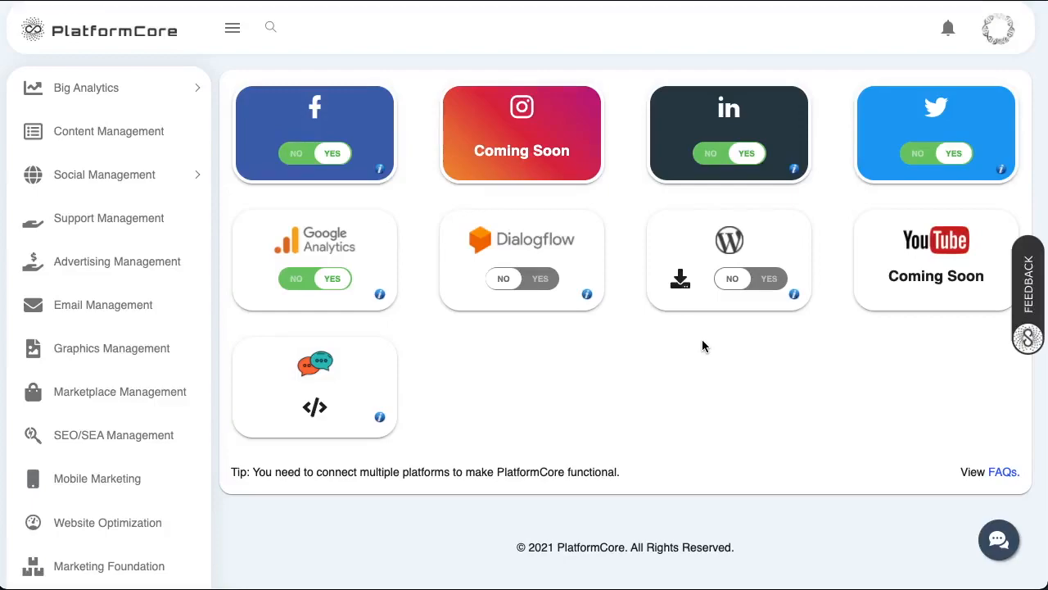
- Download platformcorerest.zip from the WordPress card and save it to the Desktop
click(679, 284)
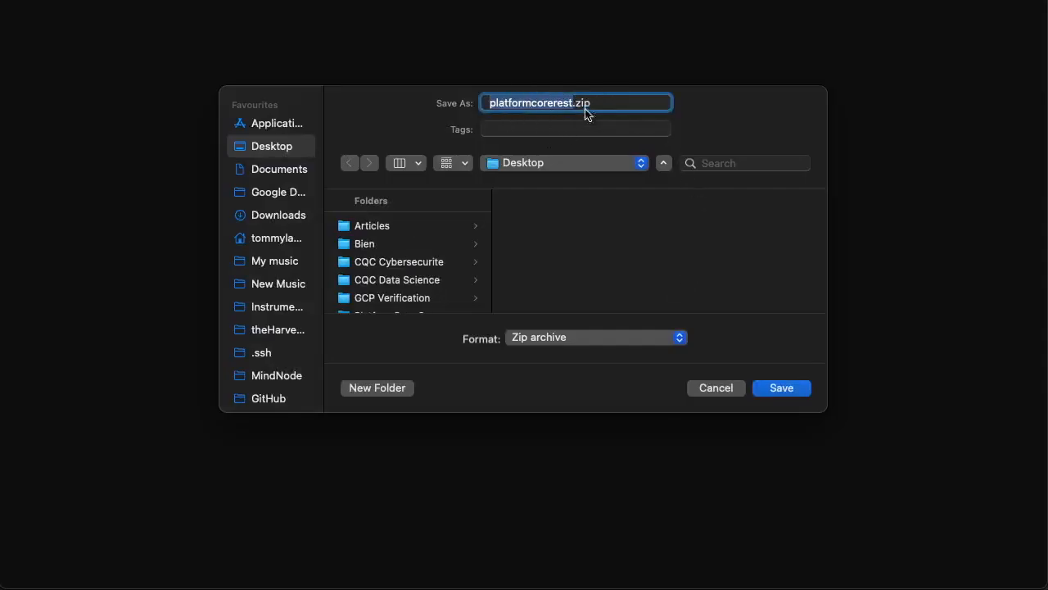
click(785, 389)
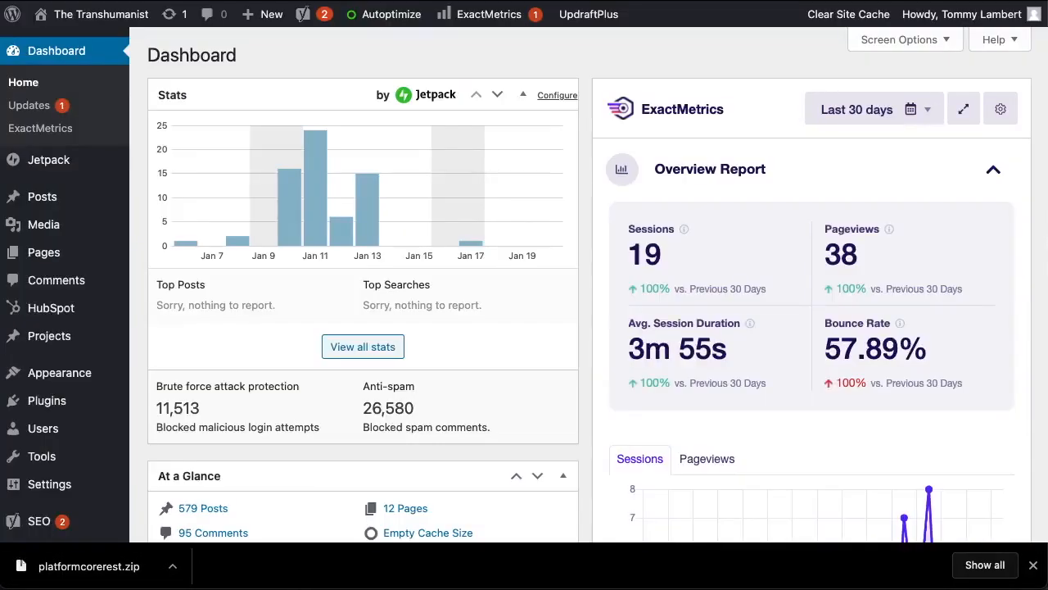
- Upload platformcorerest.zip through Plugins > Add New > Upload Plugin and install it
scroll(90, 318, down, 1)
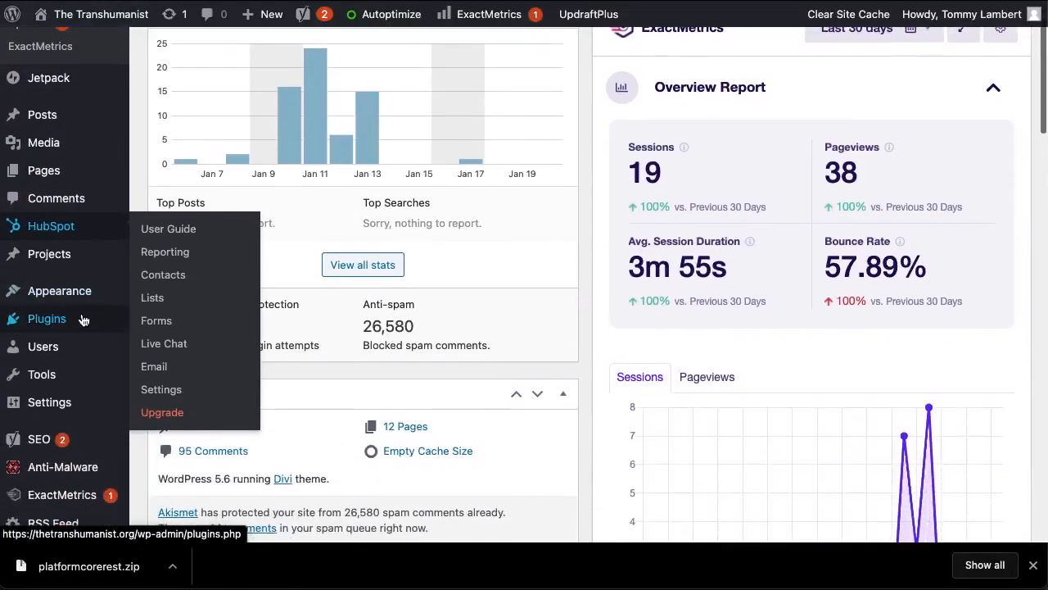
mouse_move(82, 320)
click(169, 349)
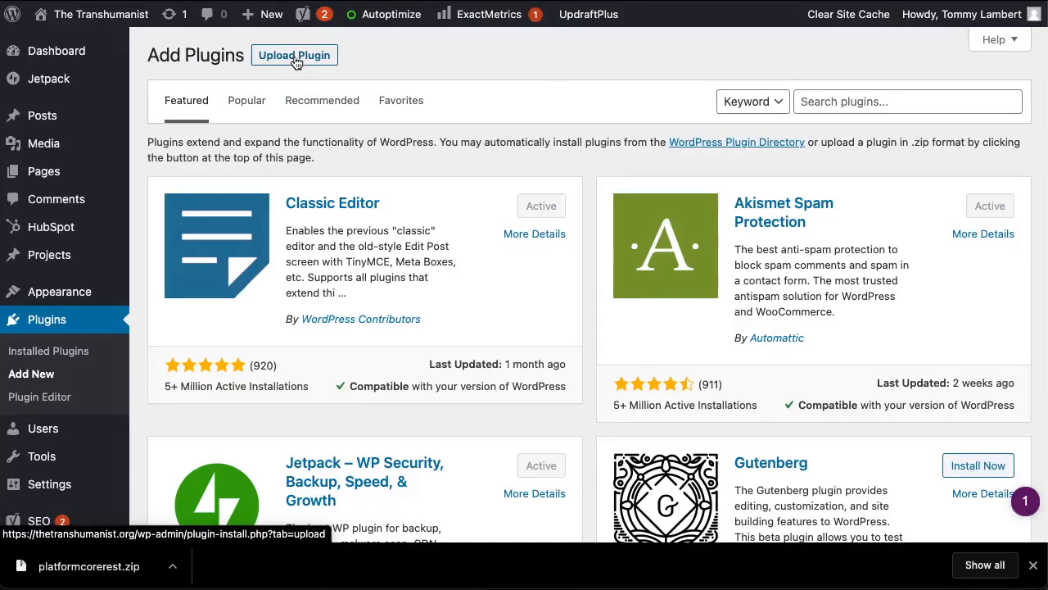
click(301, 63)
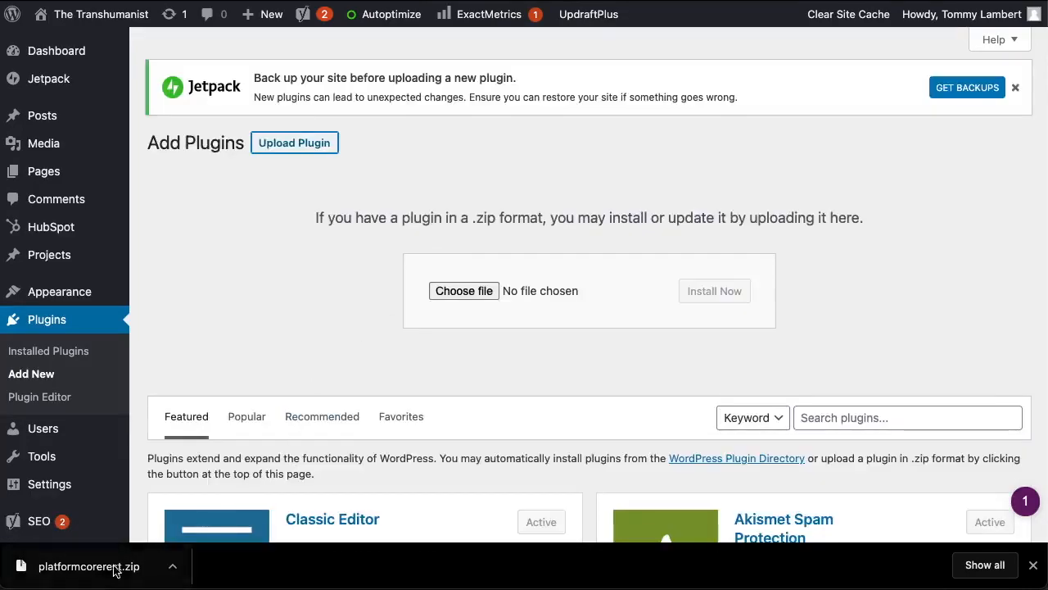
drag(114, 571, 472, 297)
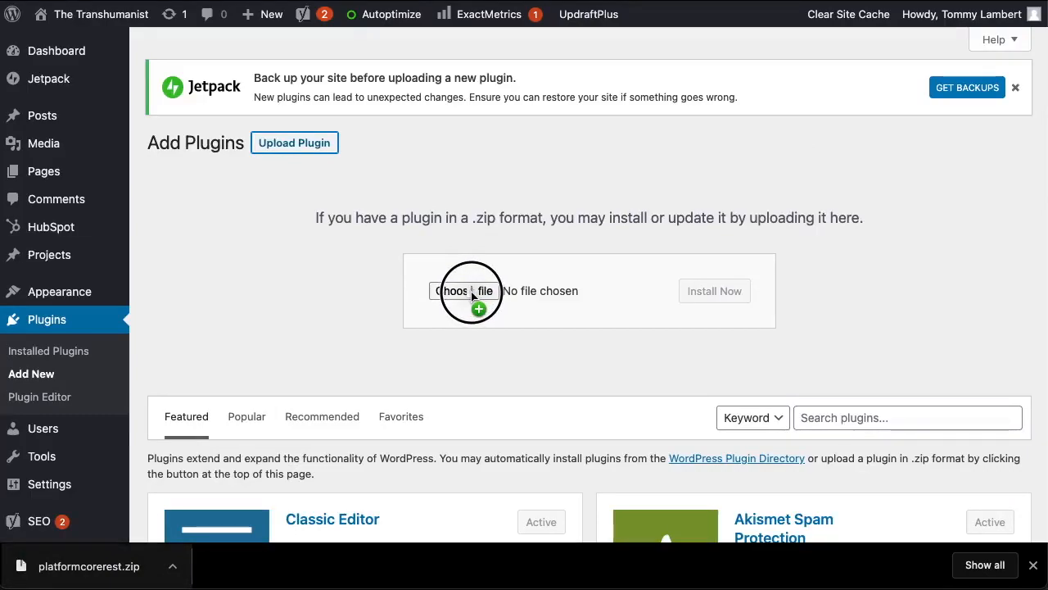
drag(472, 297, 469, 292)
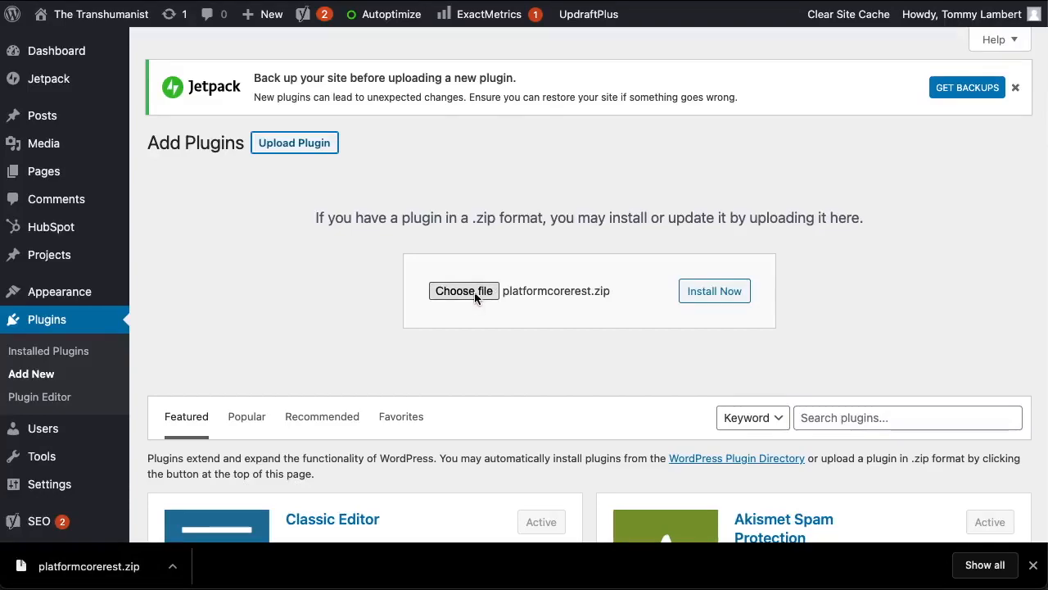
click(717, 295)
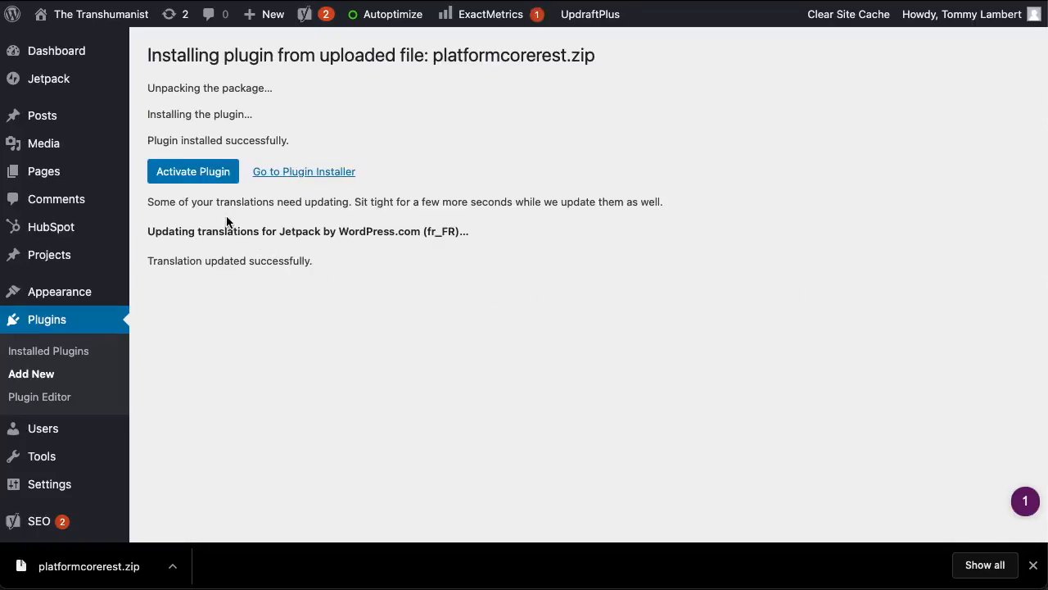
- Activate PlatformCore REST Endpoints, find it in Installed Plugins, and close the downloads bar
click(197, 182)
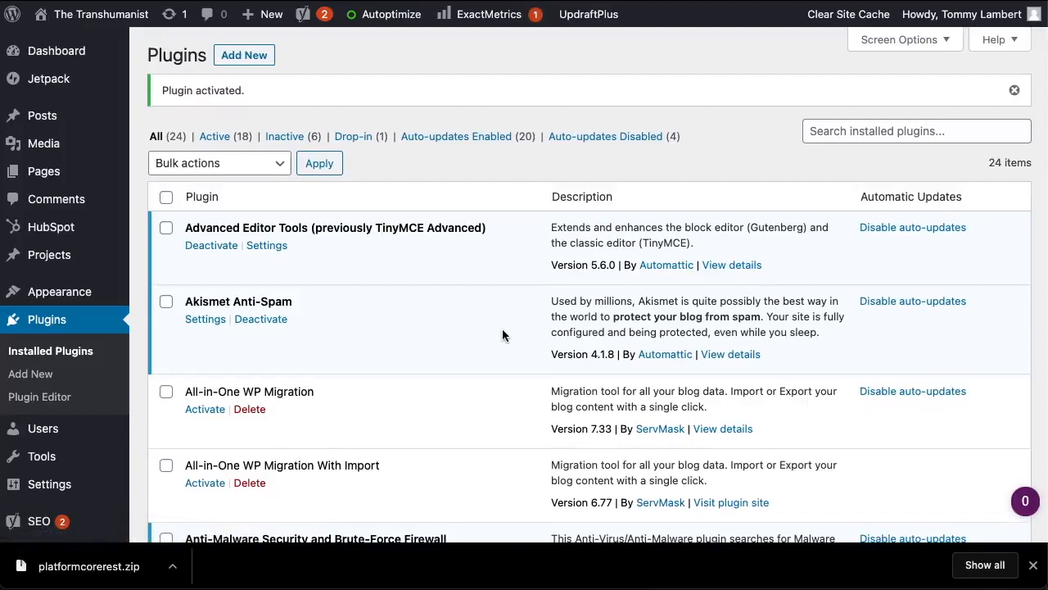
scroll(502, 329, down, 8)
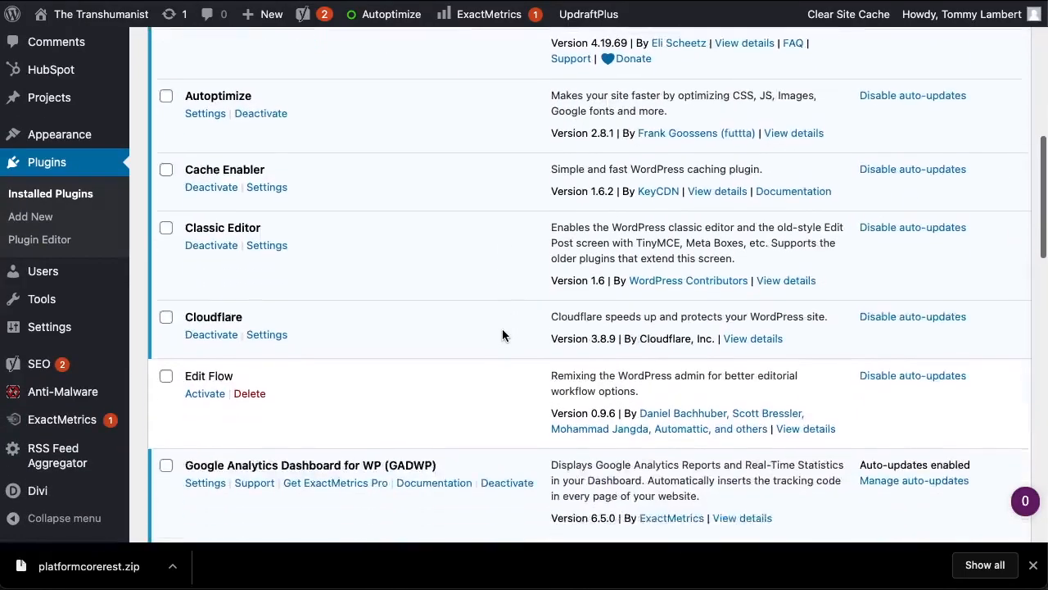
scroll(502, 328, down, 7)
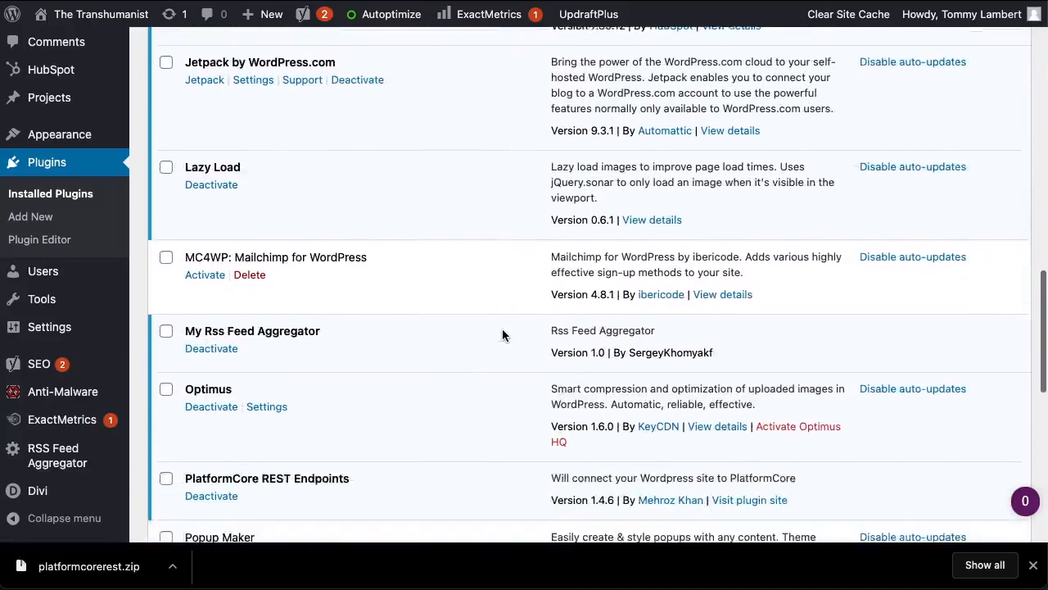
scroll(502, 334, down, 3)
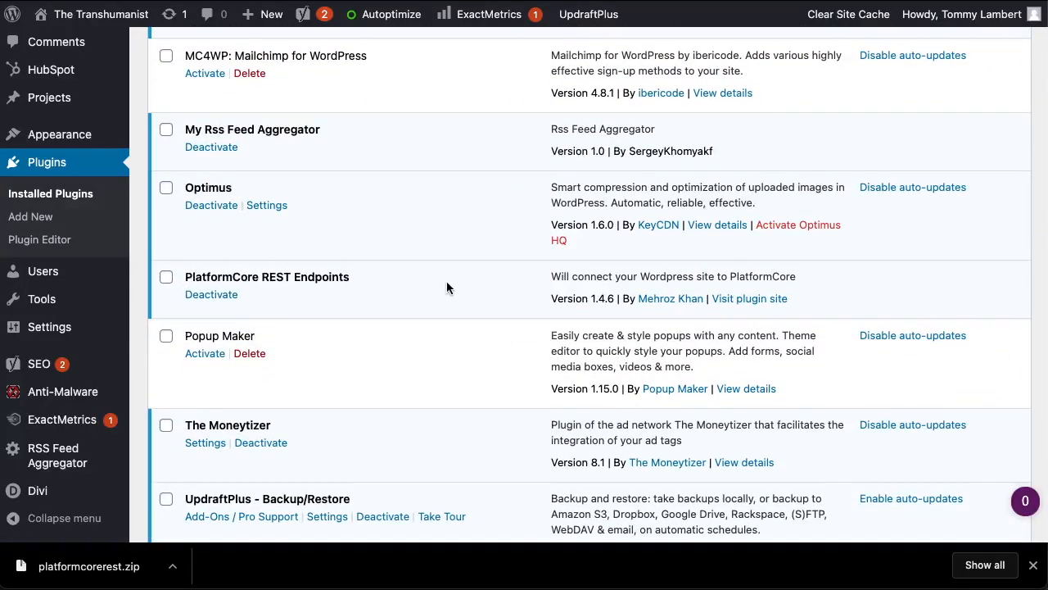
click(1032, 564)
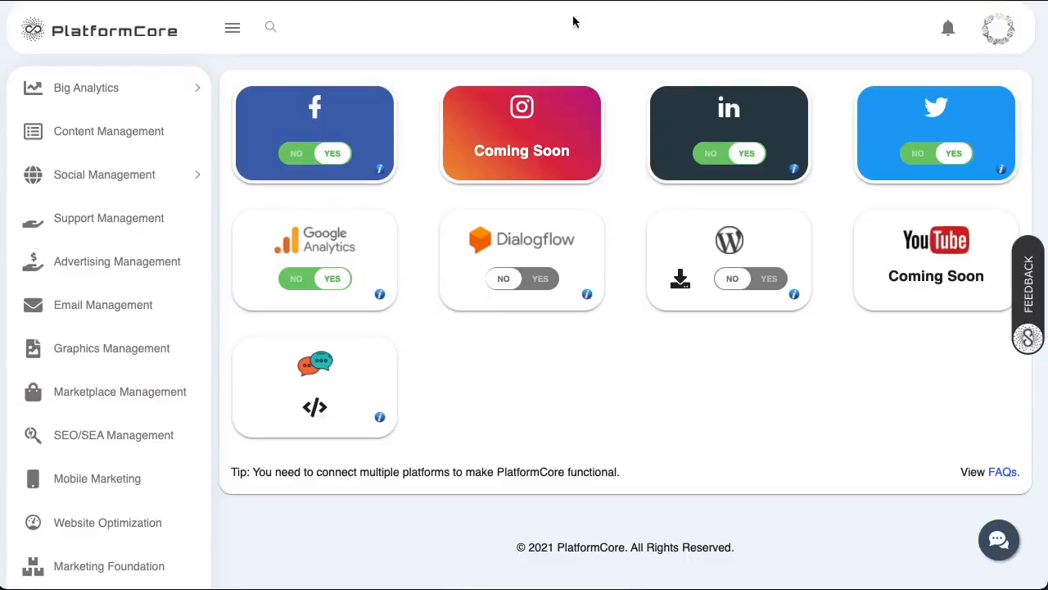
- Connect WordPress using the pasted site URL, saved admin login, and the plugin-installed box ticked
click(754, 286)
click(548, 241)
text(https://thetranshumanist.org/)
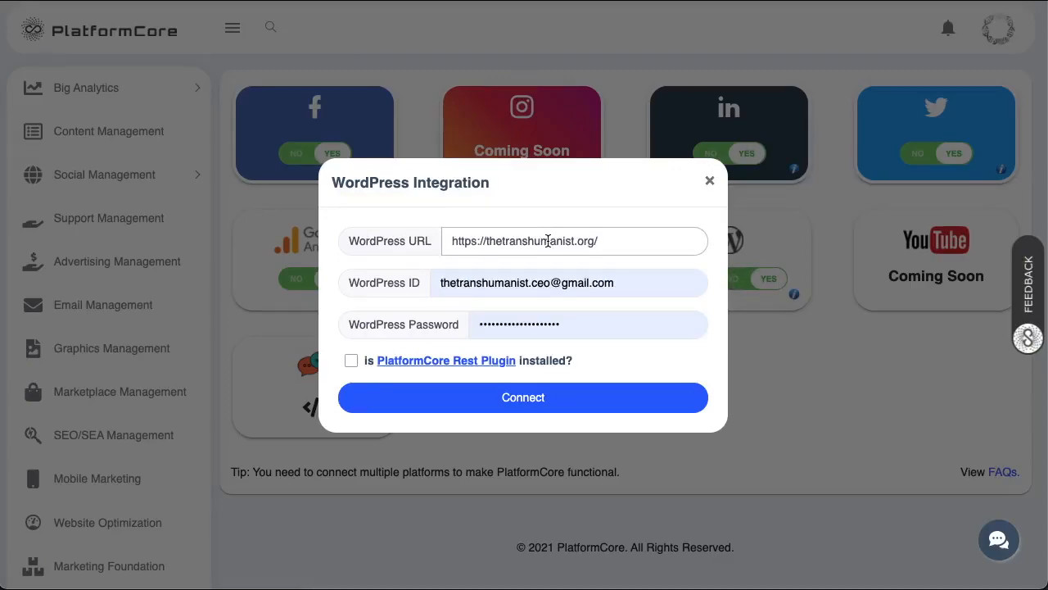
click(528, 282)
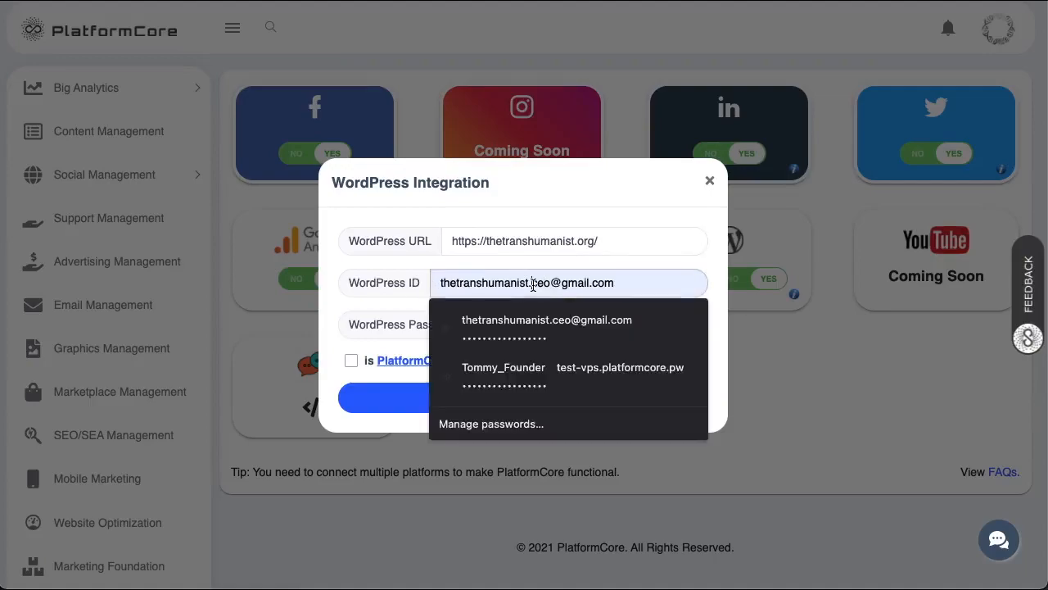
click(609, 372)
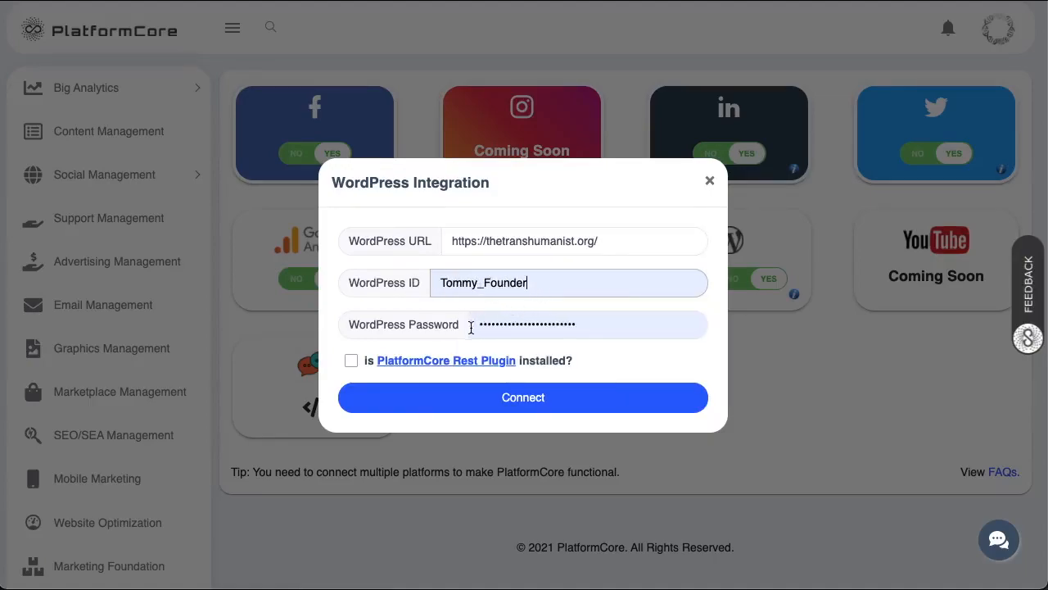
click(351, 362)
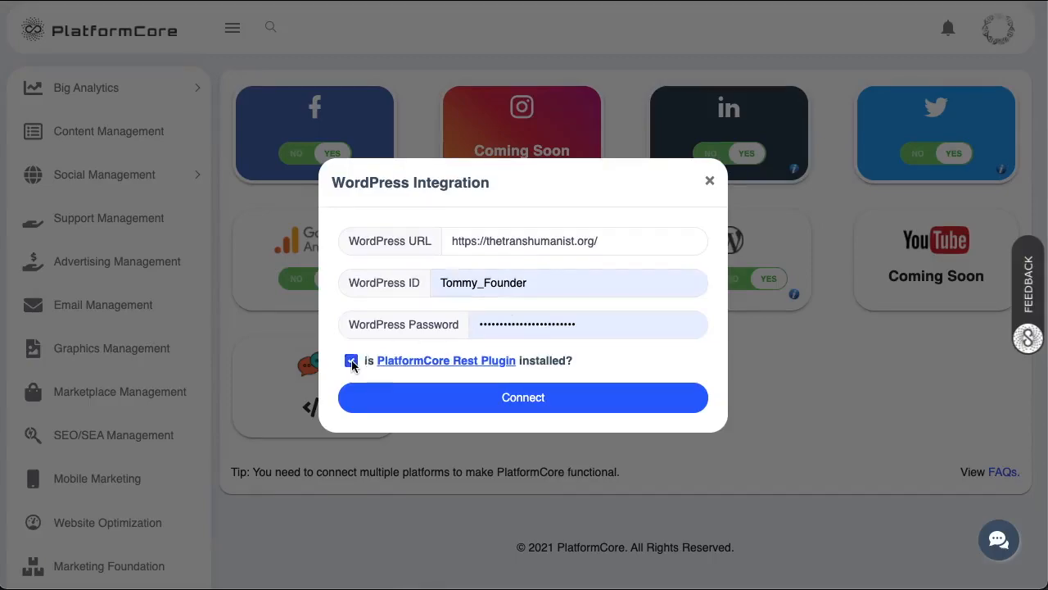
click(460, 410)
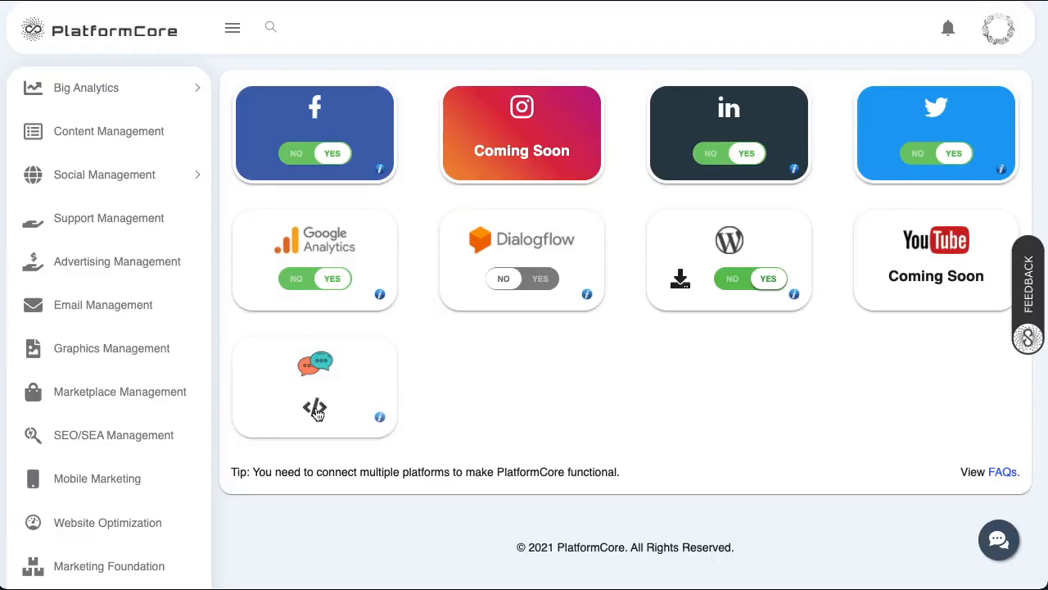
- Open the Bubble Chat integration settings and search WordPress plugins for Insert Headers and Footers
click(316, 412)
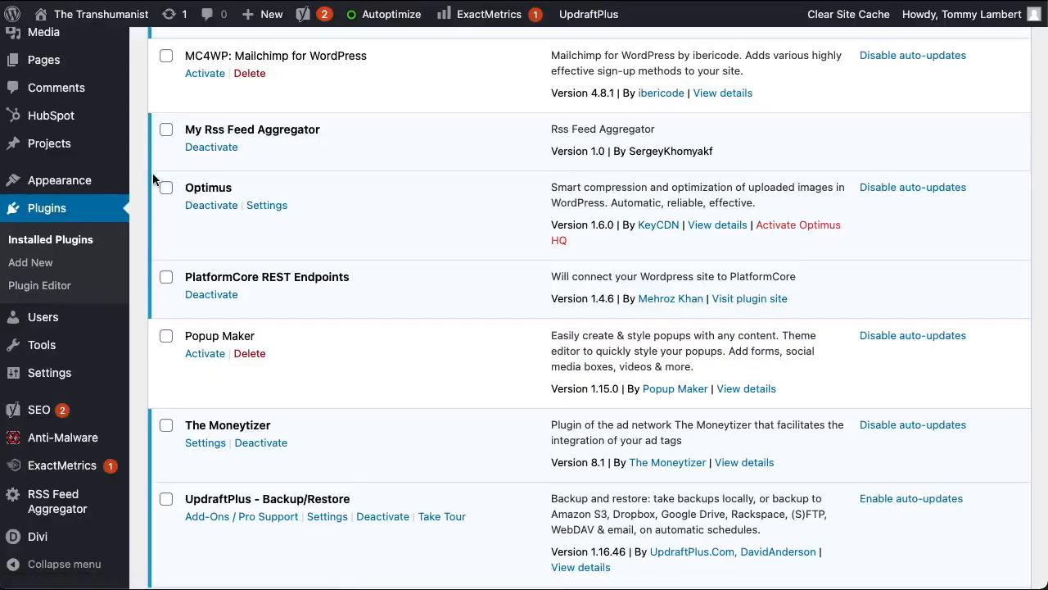
click(30, 262)
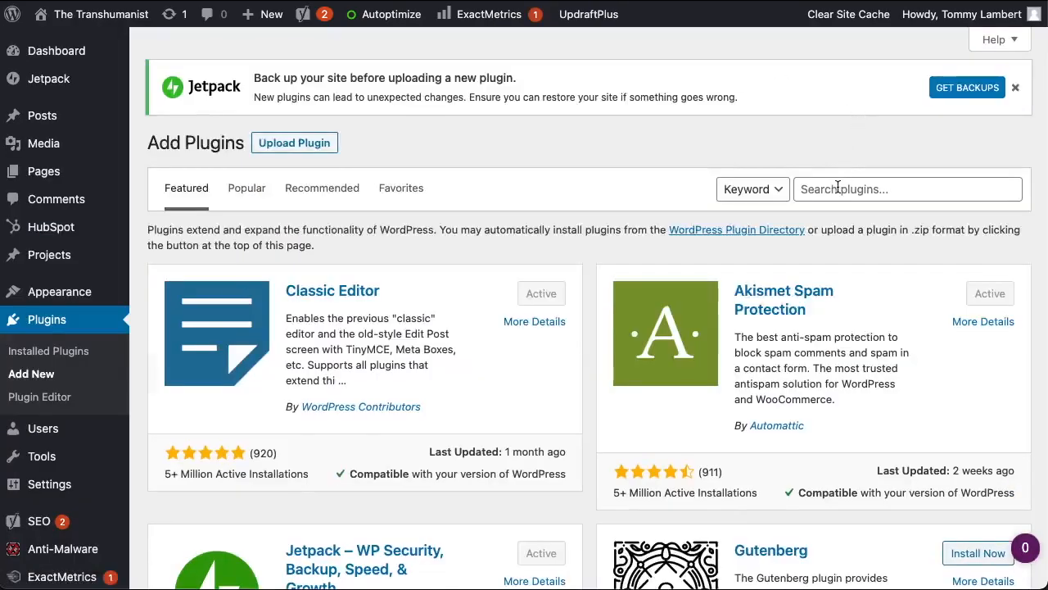
click(835, 187)
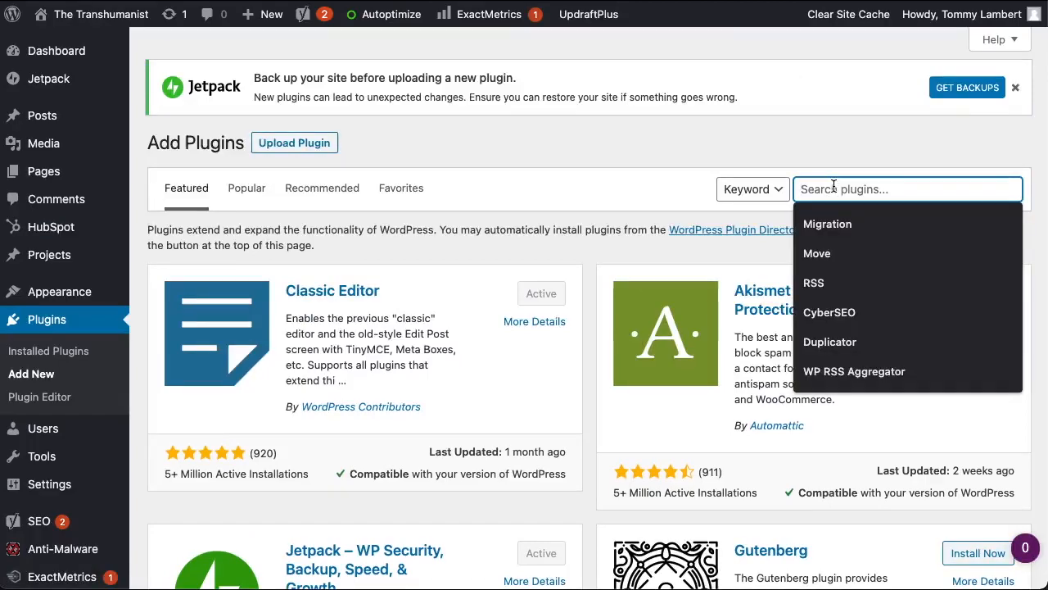
text(I)
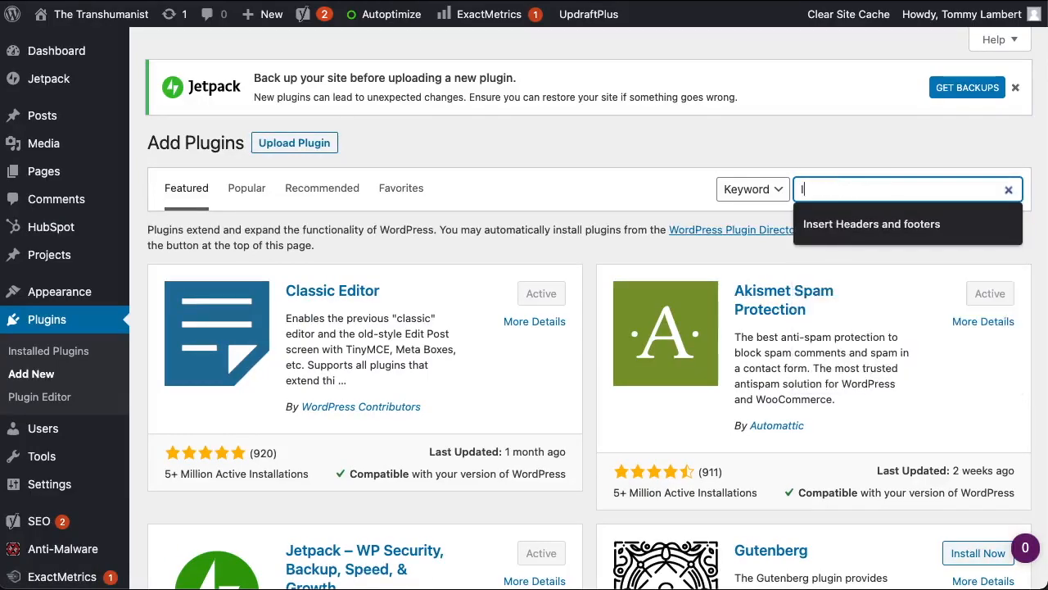
click(915, 223)
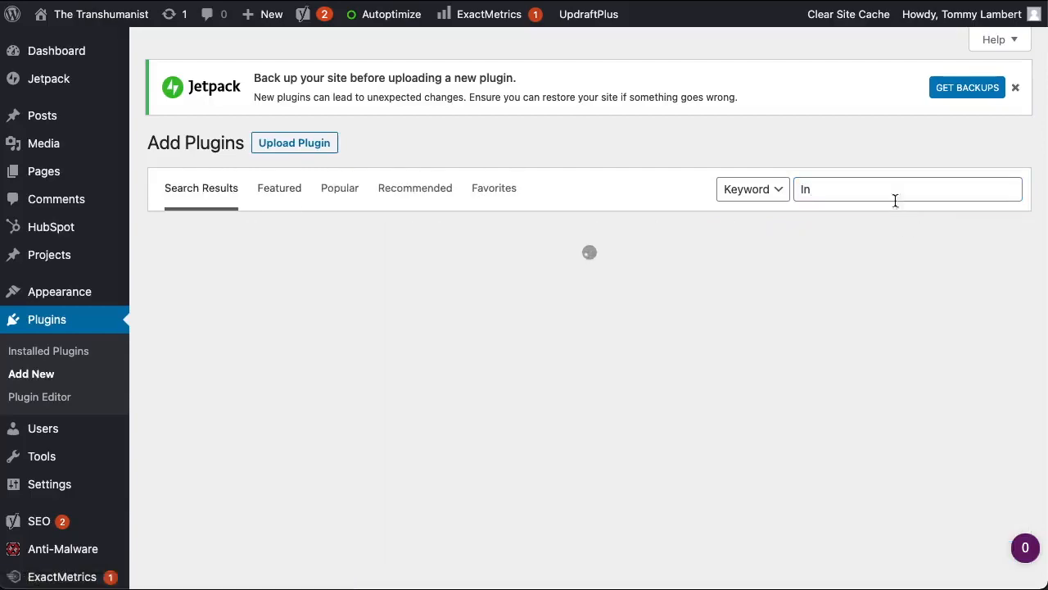
click(876, 187)
click(877, 224)
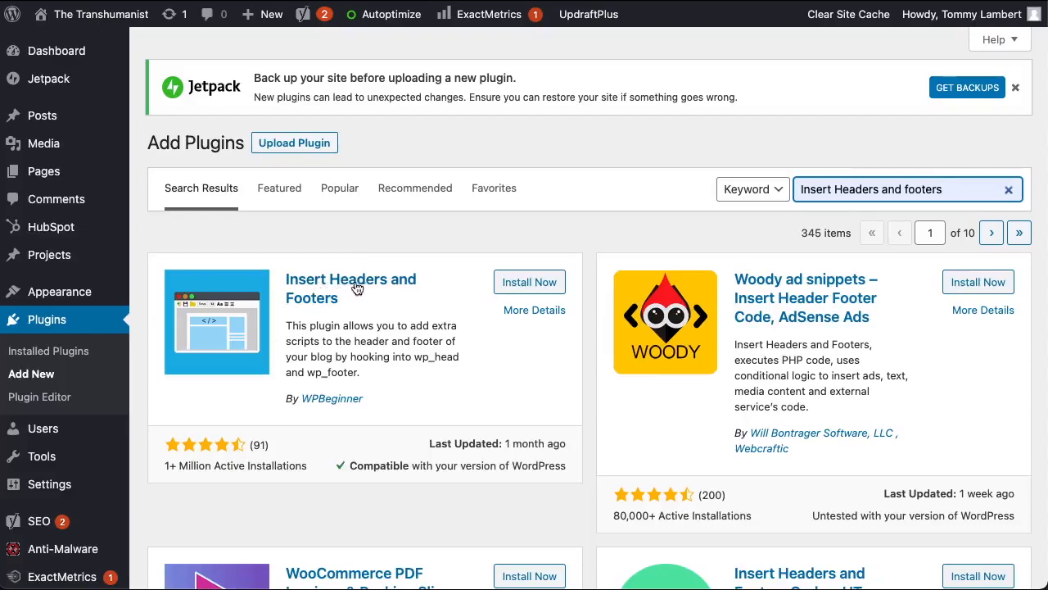
- Install and activate the Insert Headers and Footers plugin
click(543, 285)
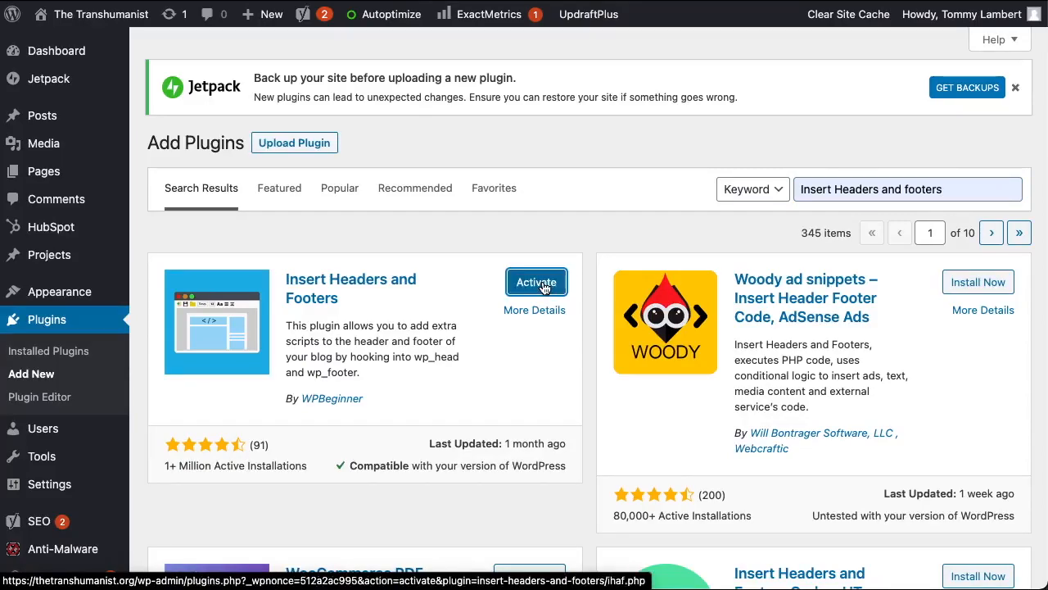
click(540, 288)
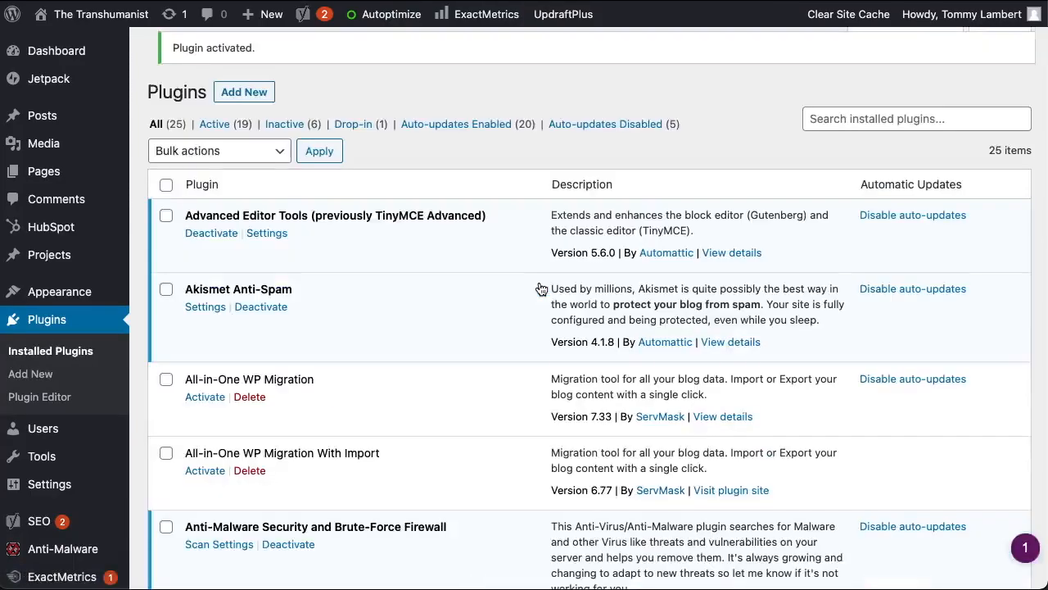
scroll(472, 368, down, 10)
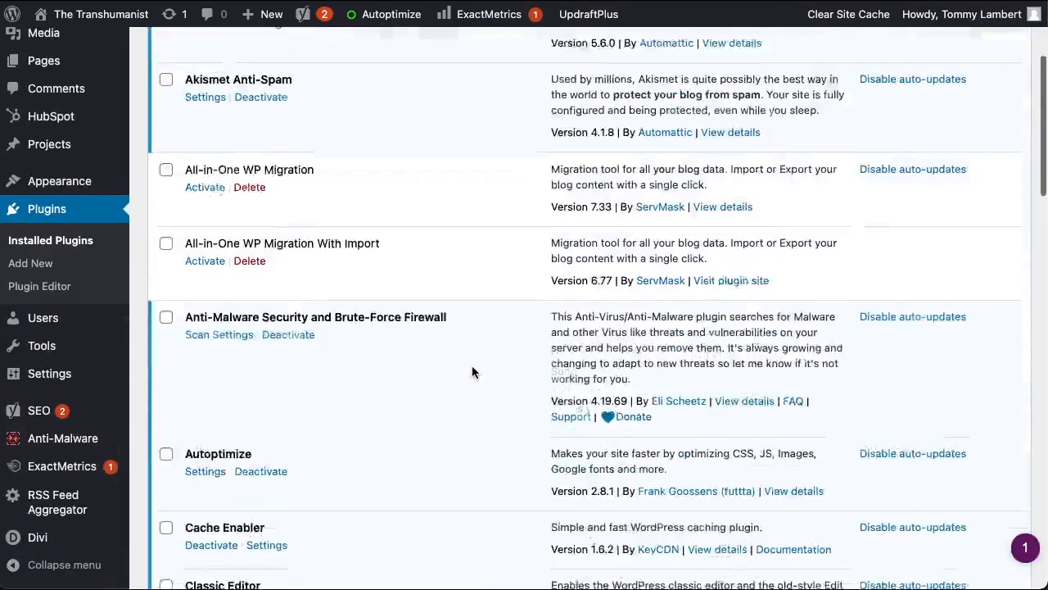
scroll(472, 371, down, 2)
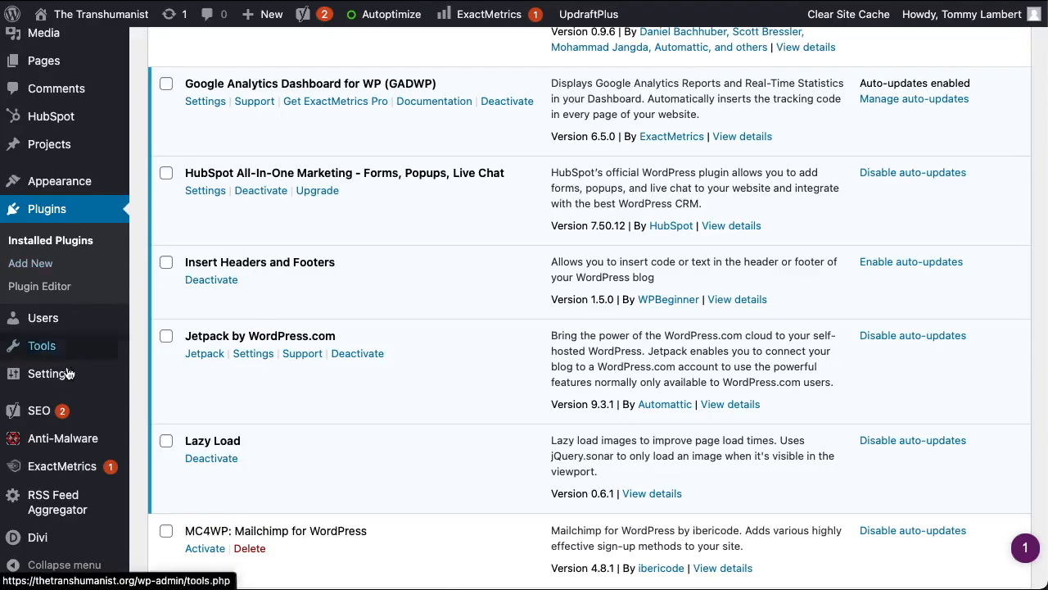
mouse_move(68, 371)
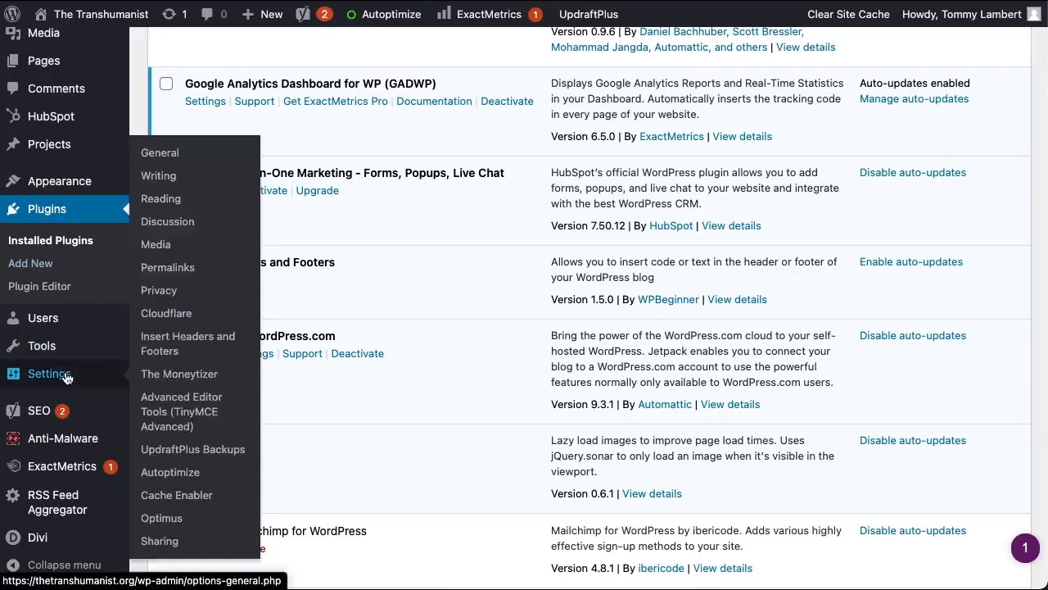
- Paste the first PlatformCore Livechat script into the Scripts in Header box
click(179, 351)
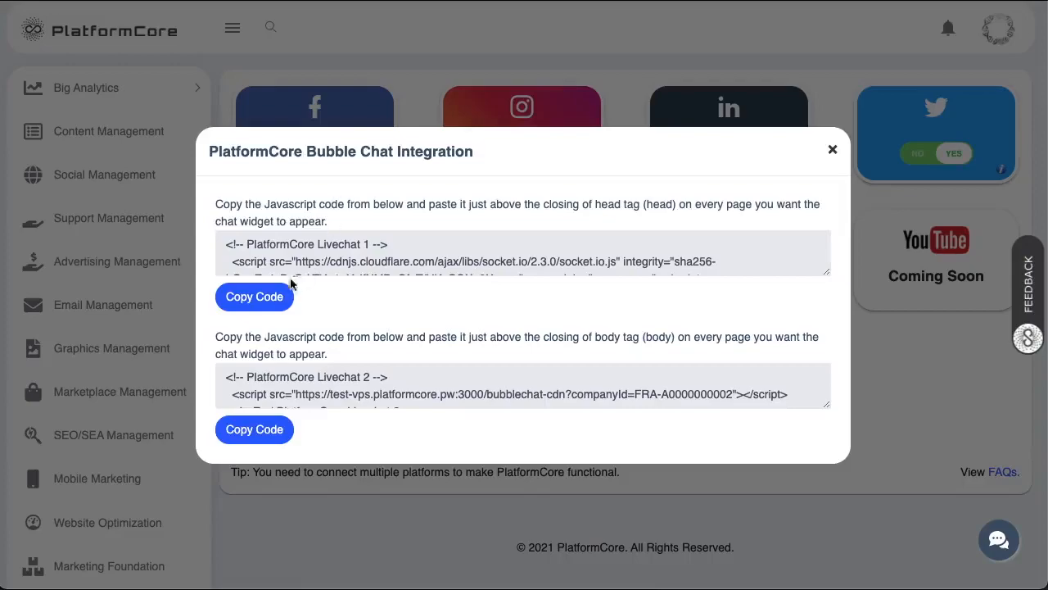
click(273, 298)
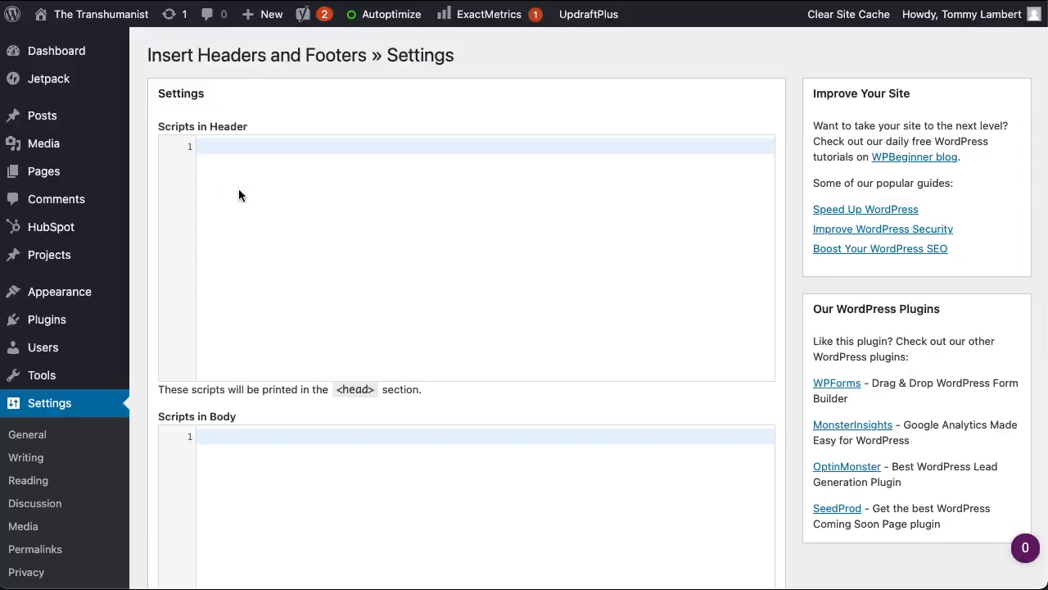
click(239, 195)
key(ctrl+v)
scroll(240, 189, down, 1)
scroll(238, 188, down, 5)
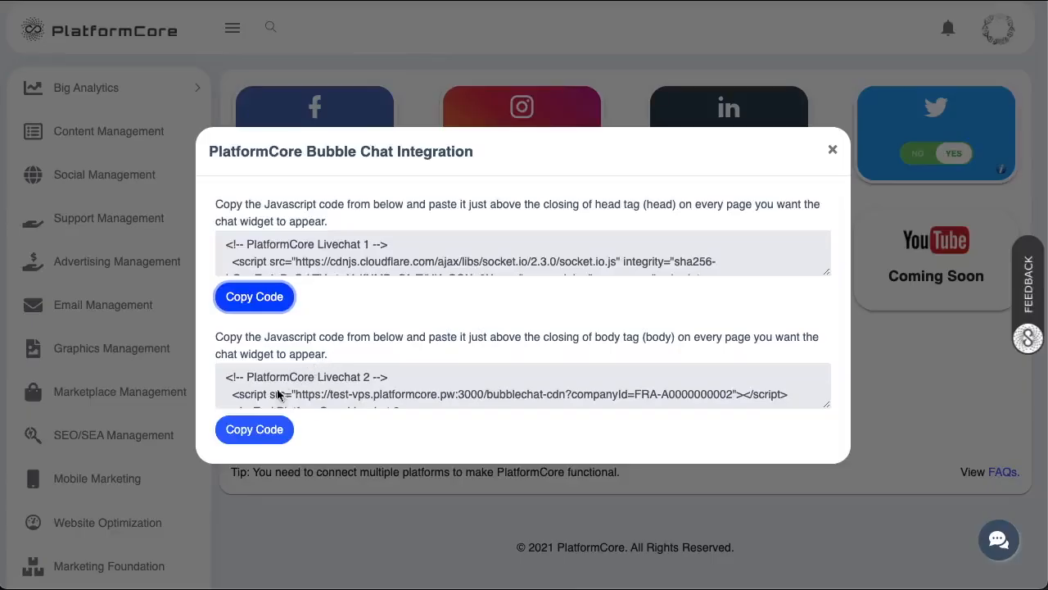
- Paste the second Livechat script into Scripts in Footer and save the settings
click(256, 429)
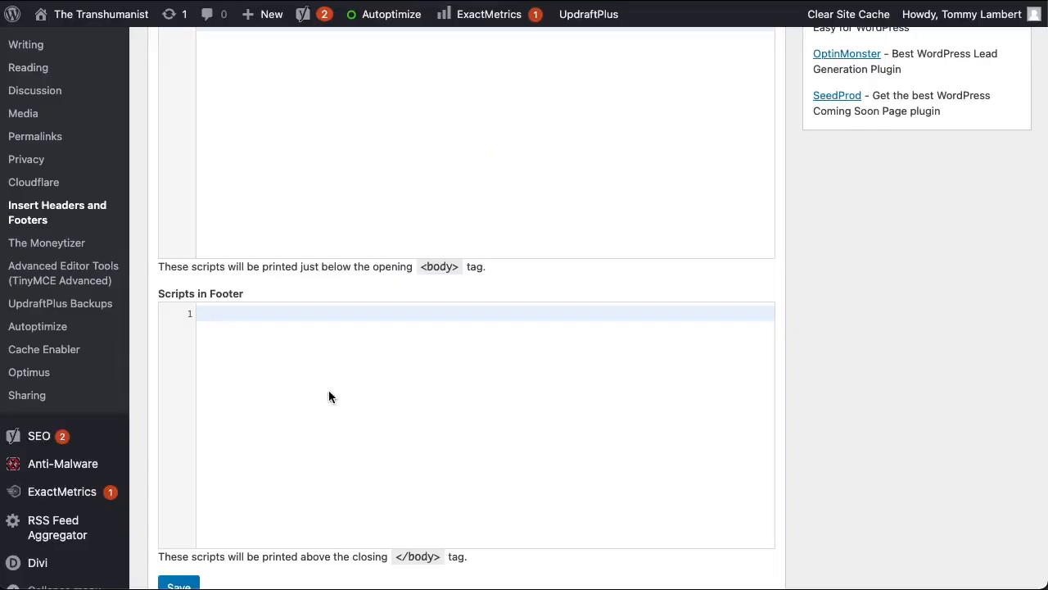
click(311, 335)
key(ctrl+v)
scroll(311, 335, down, 3)
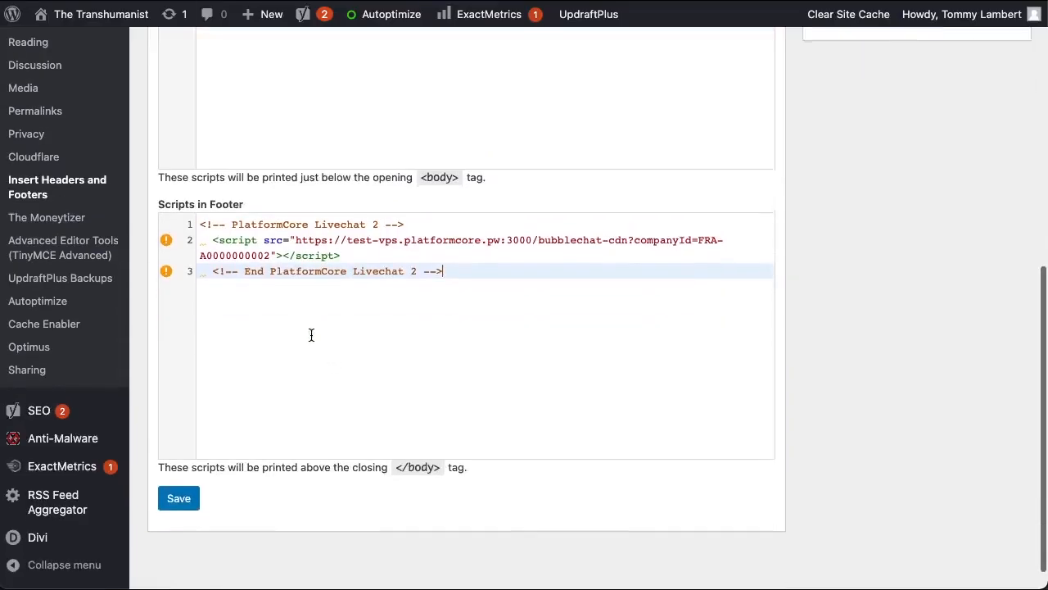
click(185, 477)
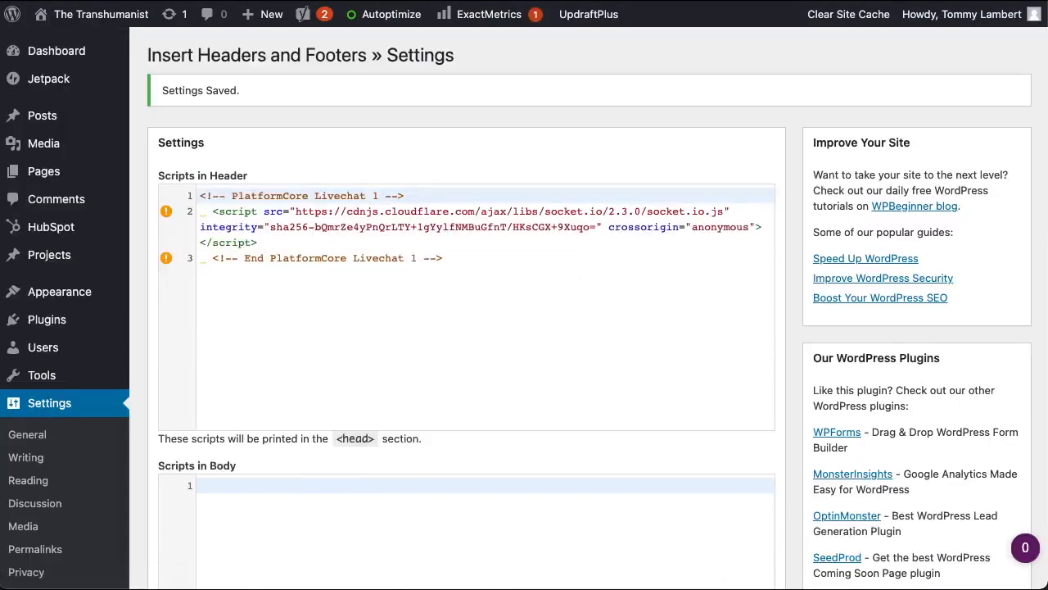
- Open the live WordPress site in a new tab
mouse_move(86, 18)
right_click(79, 52)
click(90, 51)
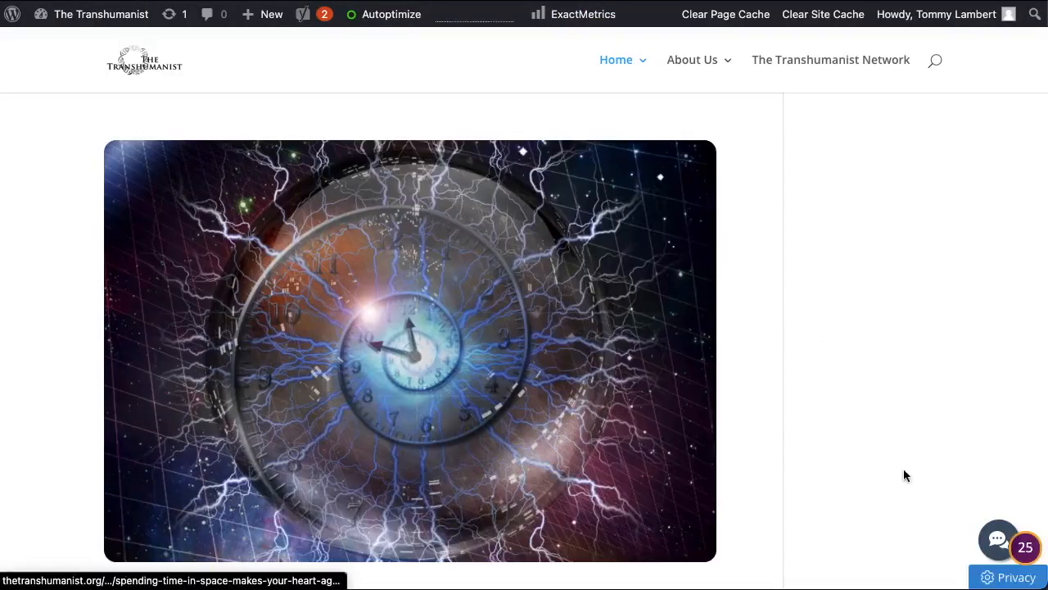
- Test the chat widget on the live site, then close PlatformCore's Bubble Chat Integration dialog
click(993, 543)
click(993, 542)
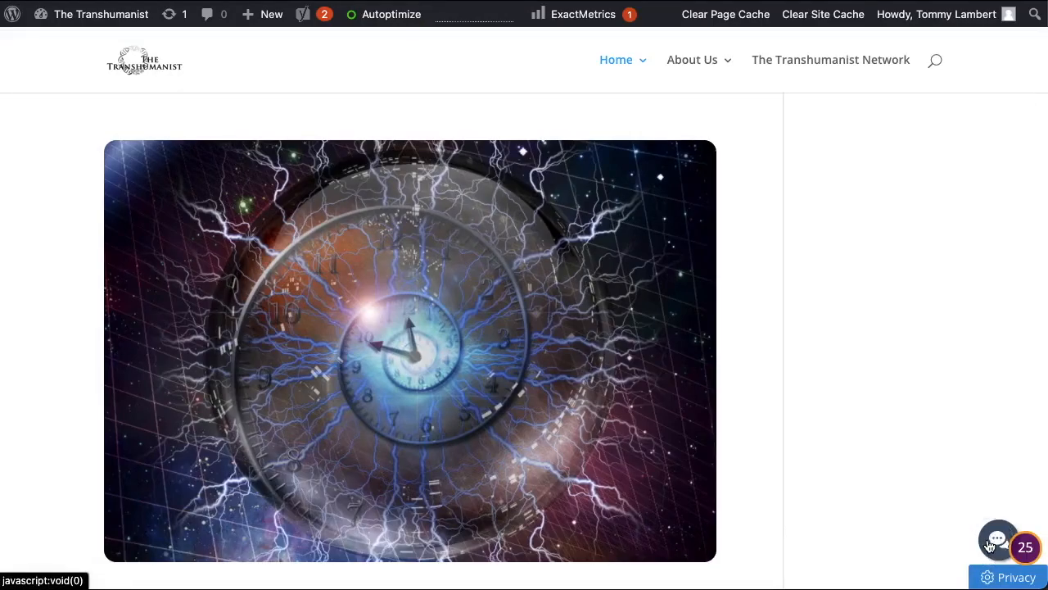
click(990, 545)
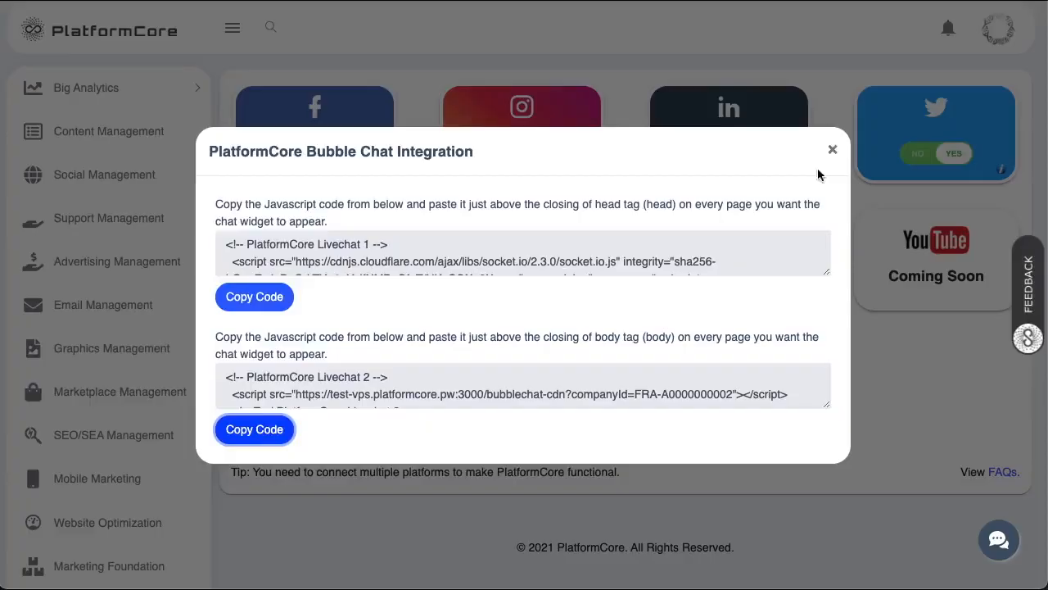
click(828, 149)
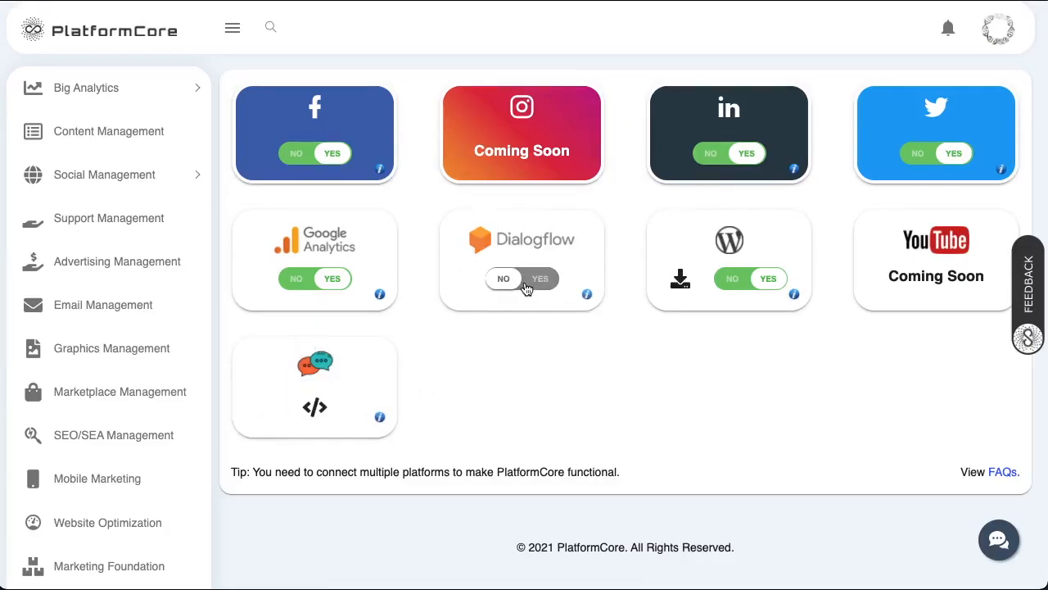
- Switch on Dialogflow and open the Create Service Account Key link in a new tab
click(527, 288)
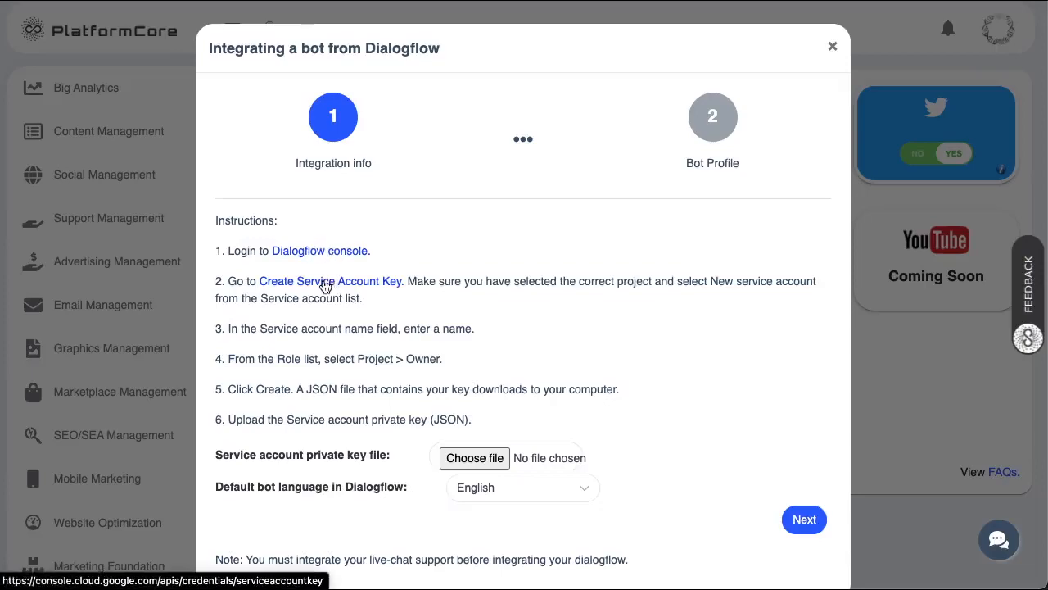
right_click(270, 283)
click(283, 286)
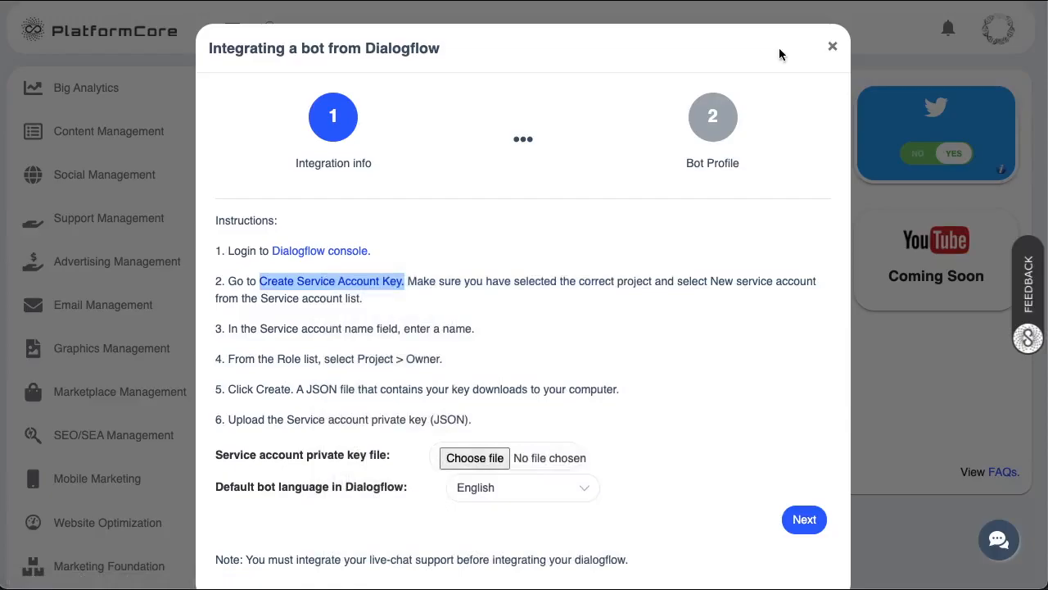
key(ctrl+Tab)
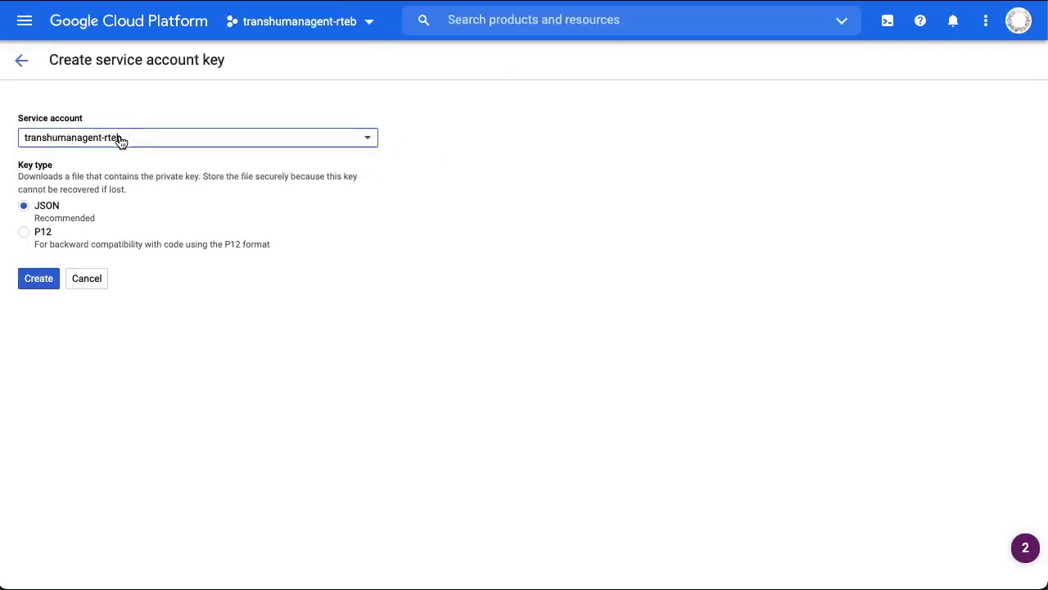
- Create a JSON private key for the transhumanagent-rteb service account and save it to the Desktop
click(120, 141)
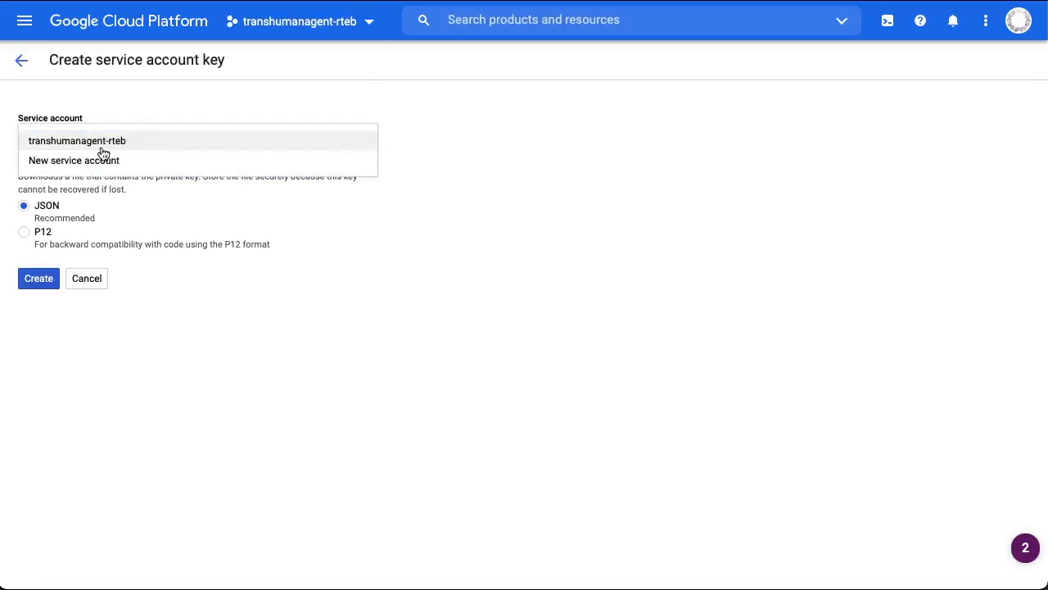
click(102, 147)
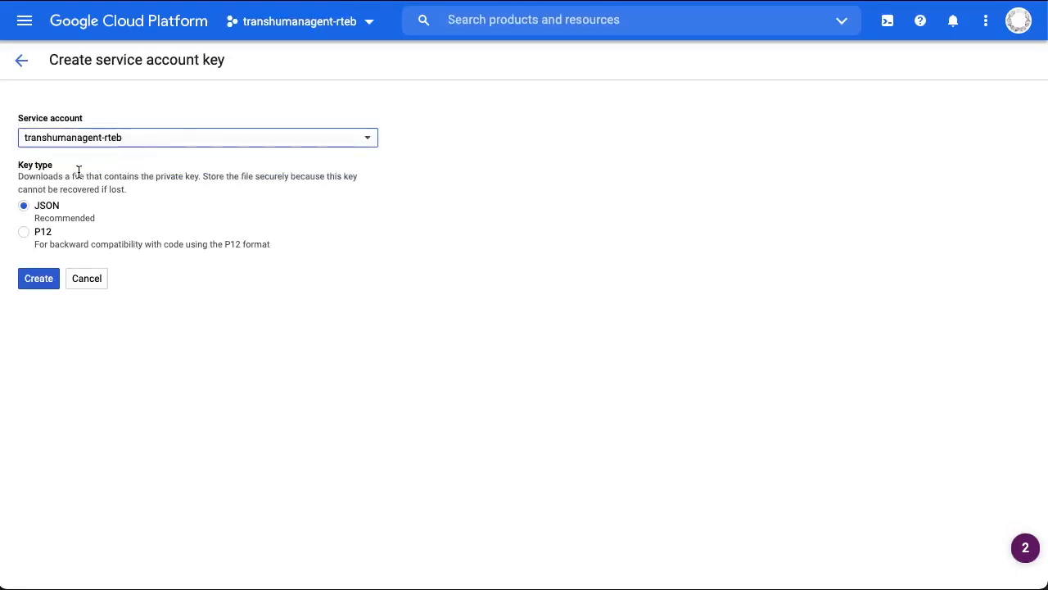
click(43, 212)
click(38, 278)
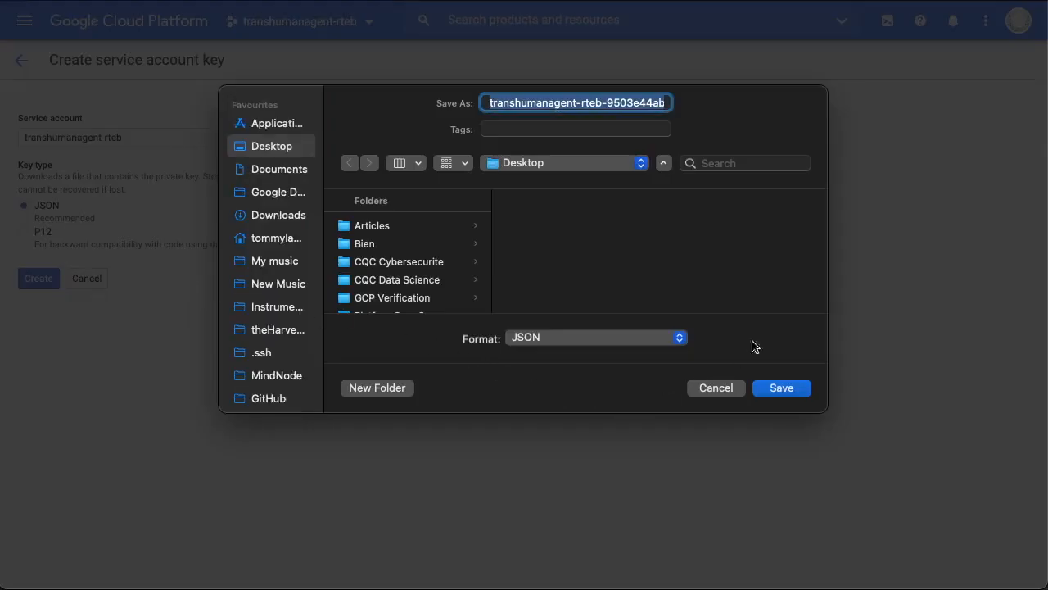
click(782, 388)
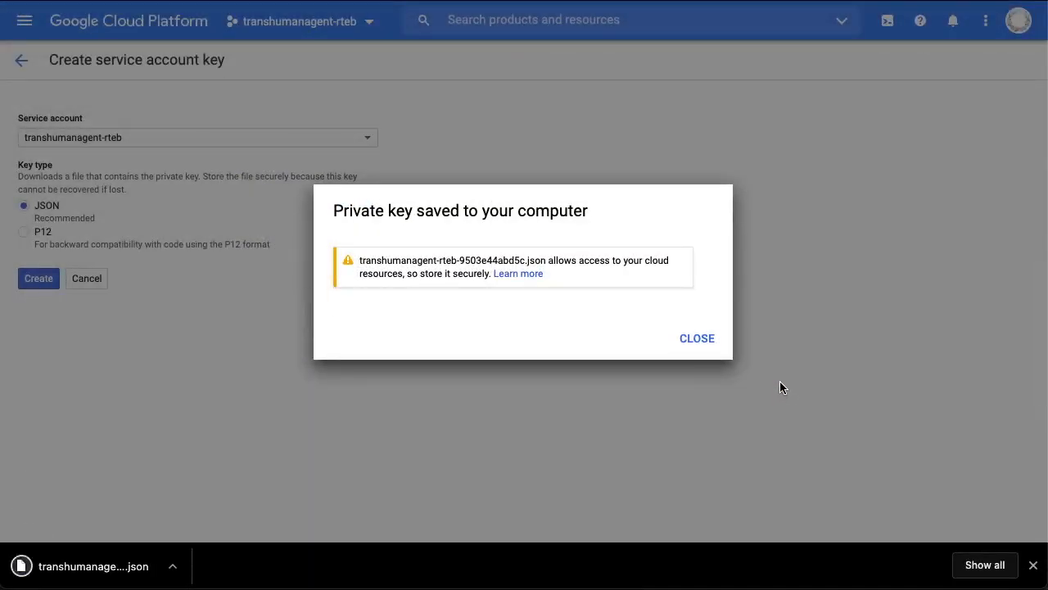
click(700, 338)
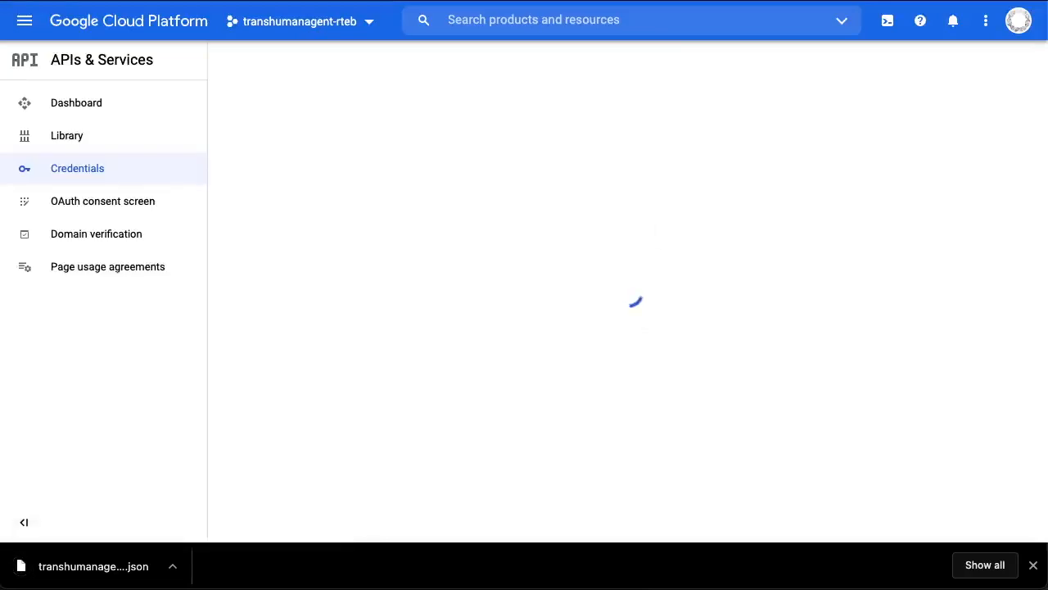
key(ctrl+shift+Tab)
- Attach the service account key JSON from the Desktop and set the bot language to English - US
scroll(344, 323, down, 2)
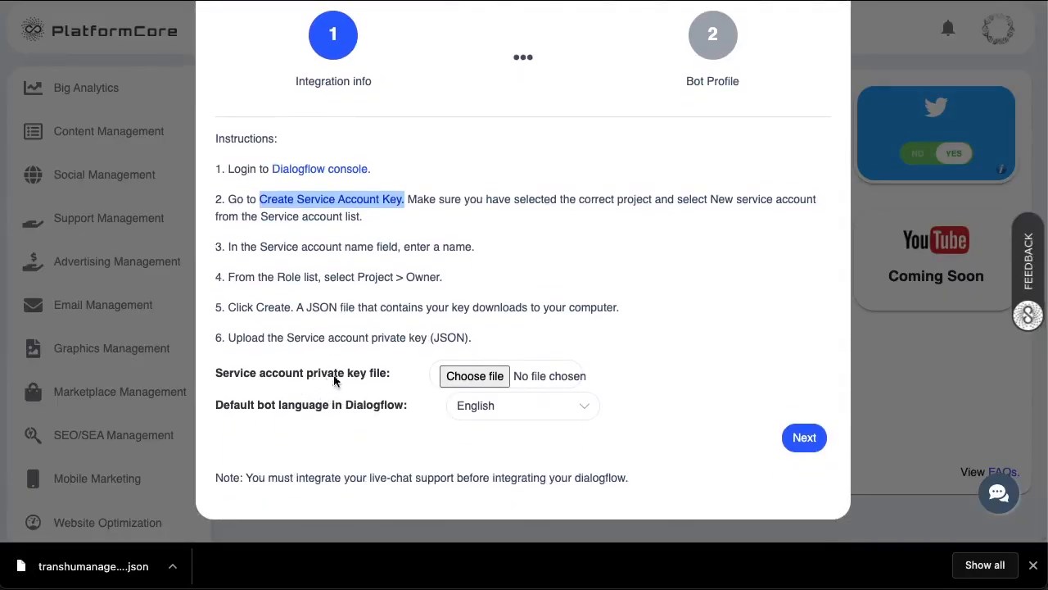
click(488, 377)
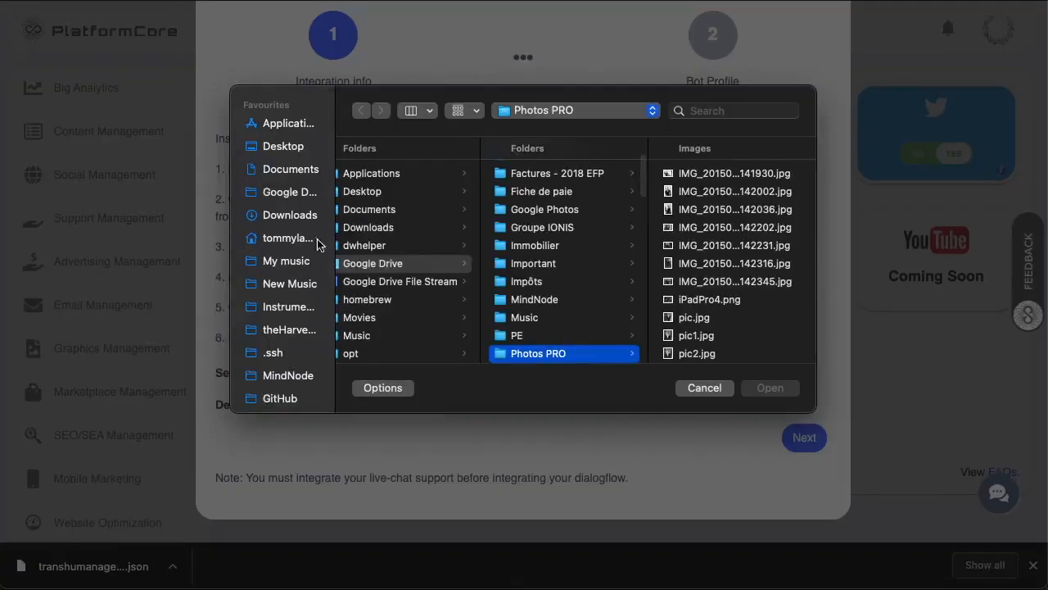
click(286, 149)
scroll(405, 325, down, 3)
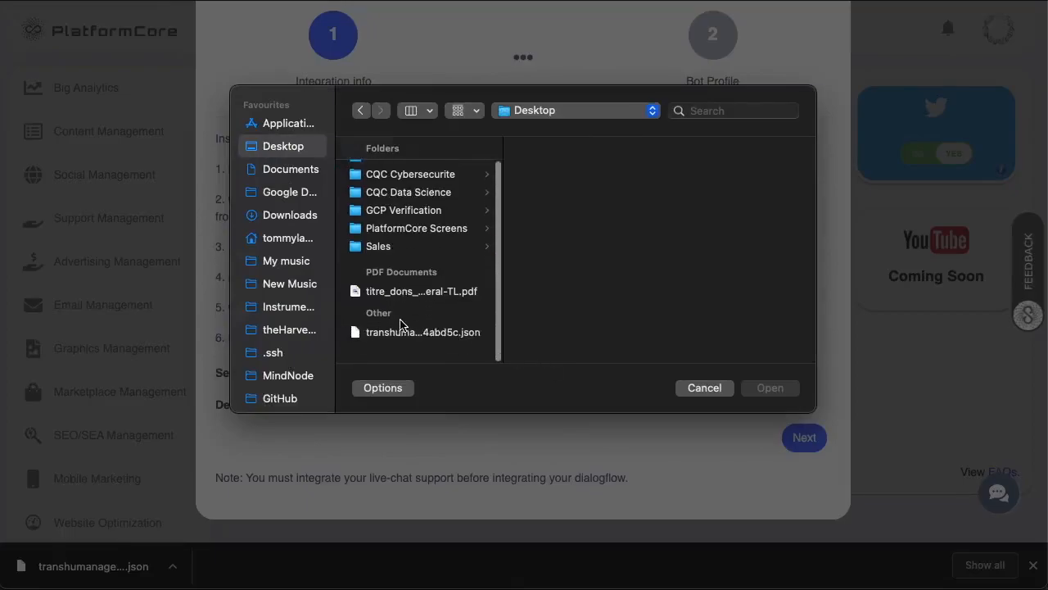
click(402, 348)
click(782, 388)
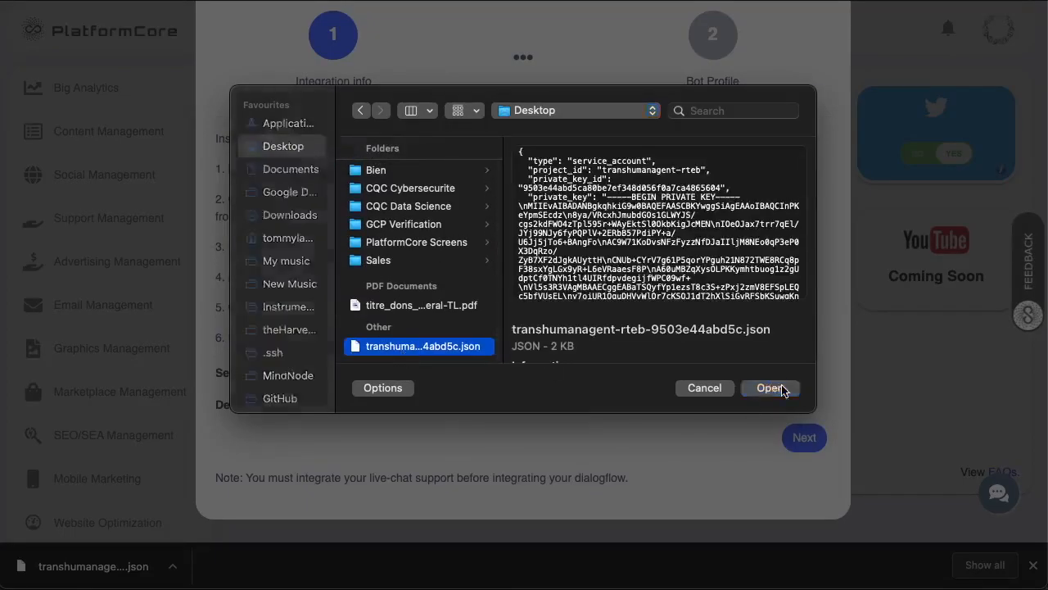
click(506, 406)
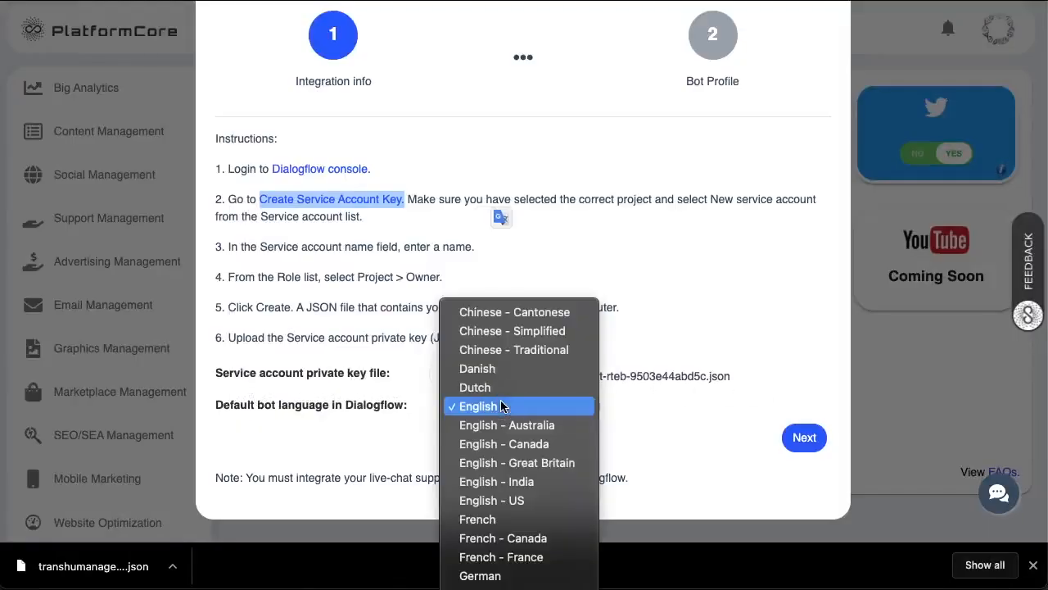
click(505, 499)
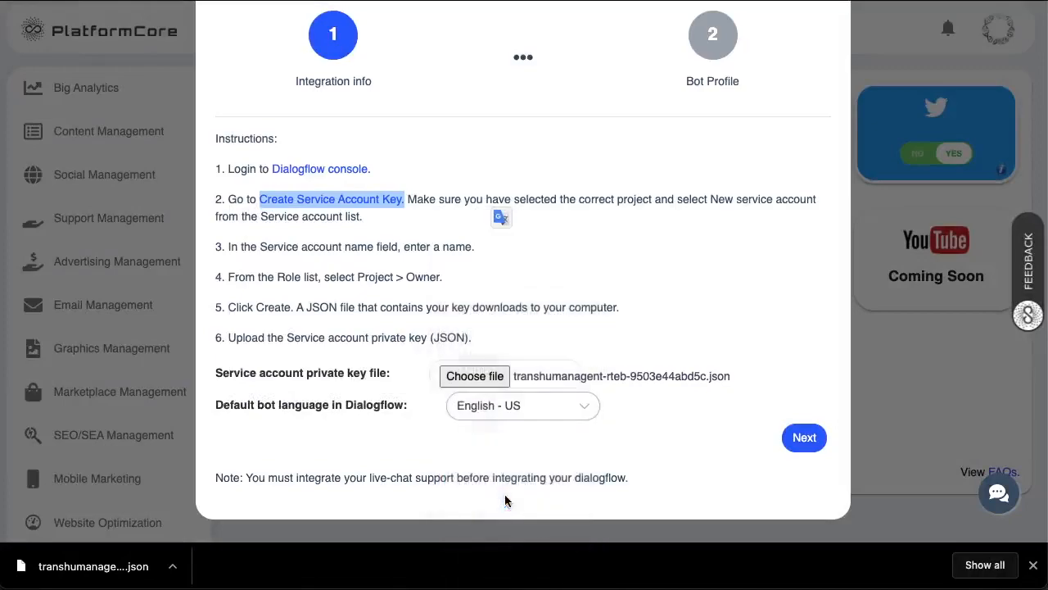
click(802, 449)
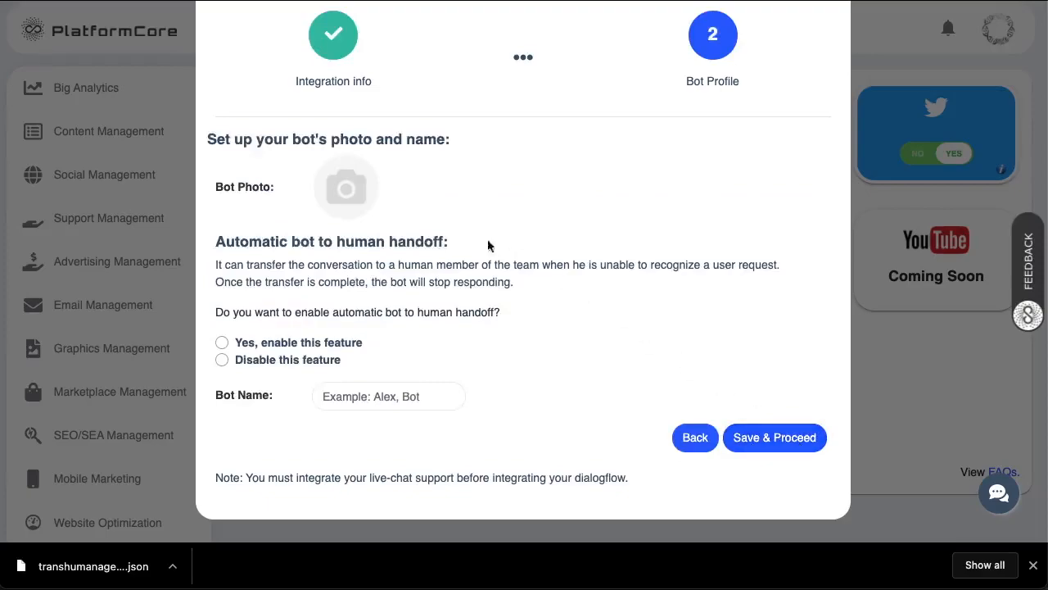
- Use DNA-Circuits.png as bot photo, enable human handoff, name it Transhuman_Agent, and save
click(344, 190)
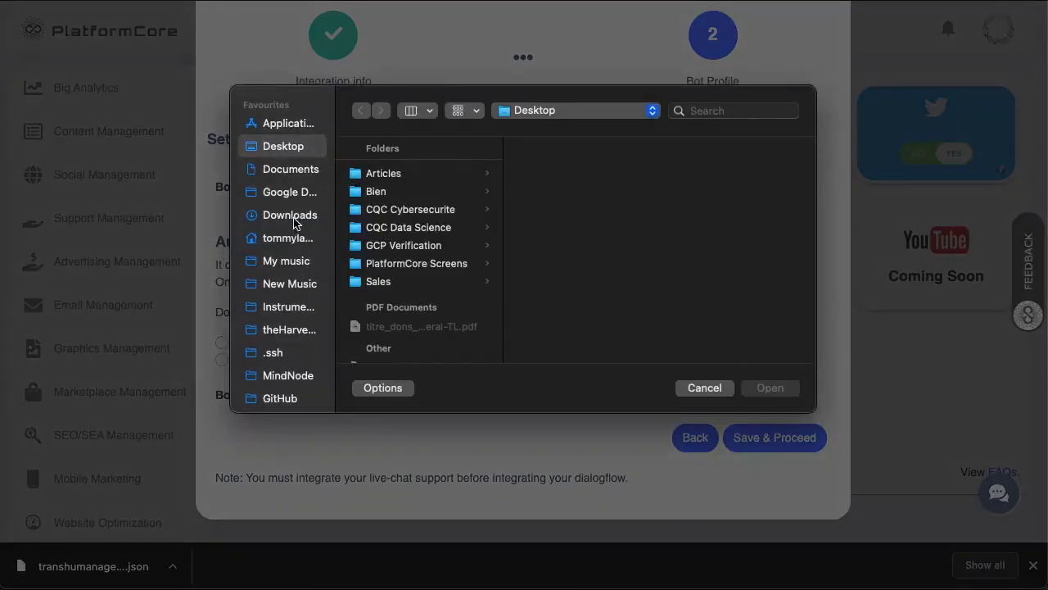
click(291, 192)
double_click(587, 255)
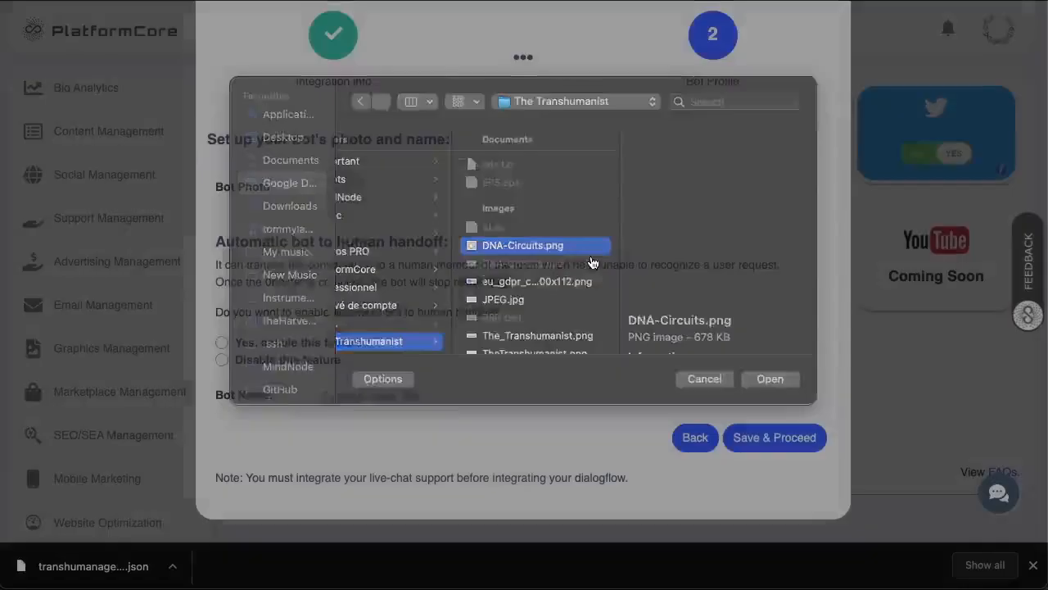
click(222, 344)
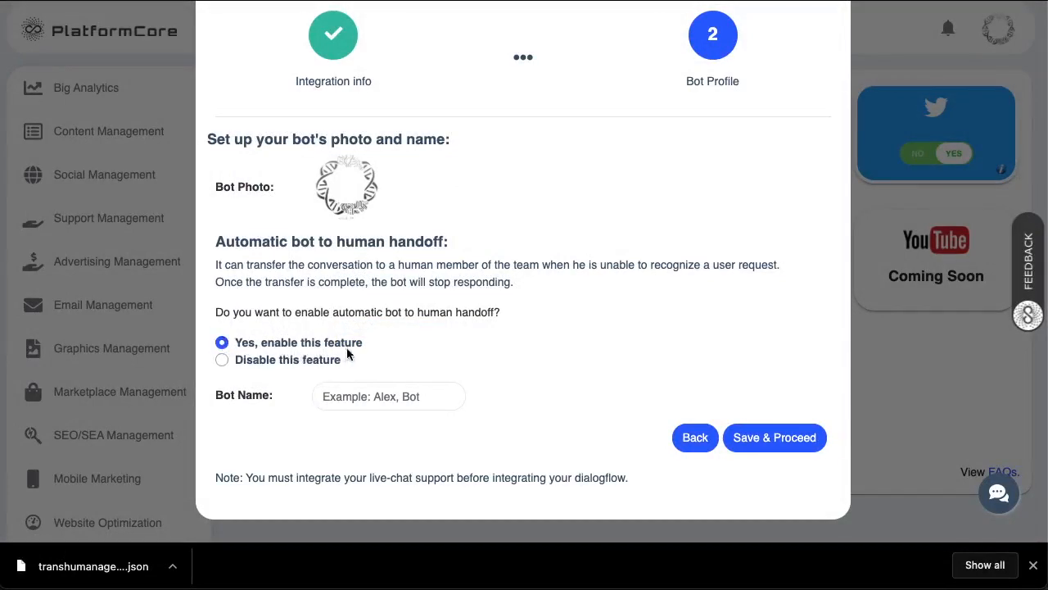
click(369, 399)
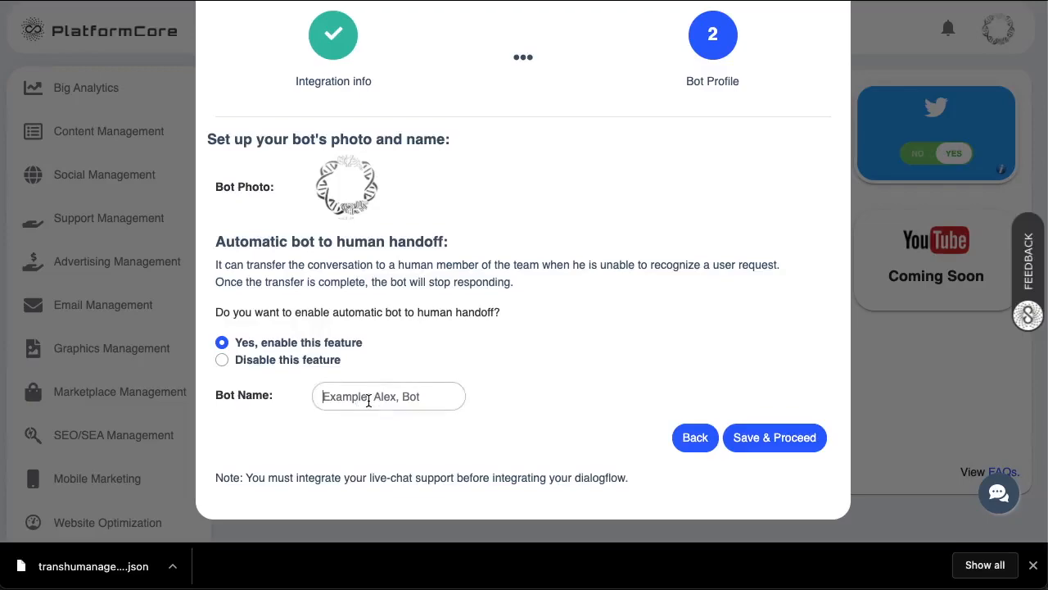
text(Transhuman_Agent)
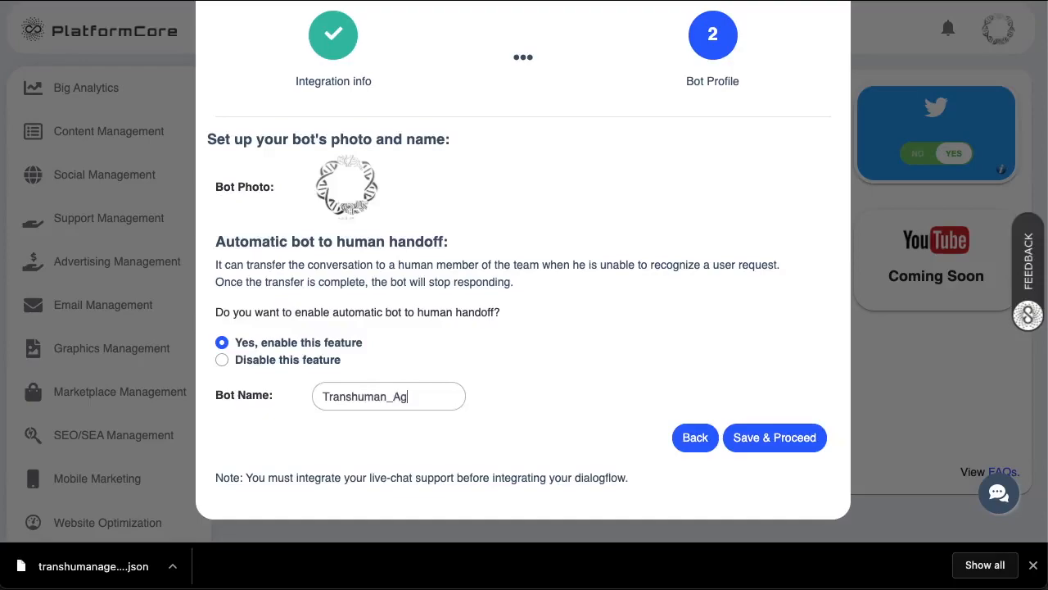
click(782, 445)
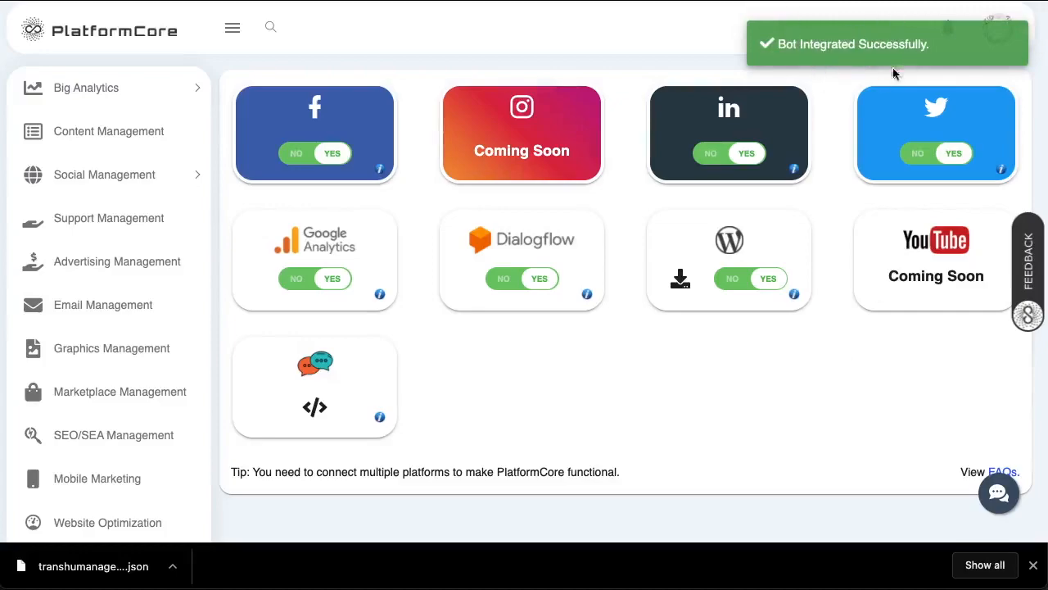
- Load thetranshumanist.org in a new incognito window and accept its privacy consent
key(ctrl+Tab)
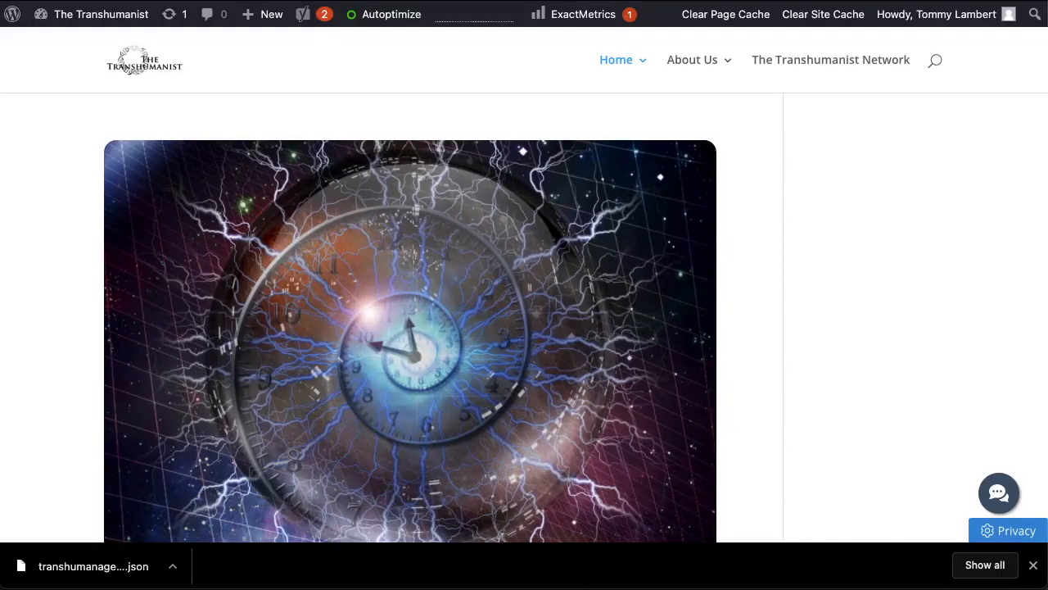
click(1033, 0)
click(976, 38)
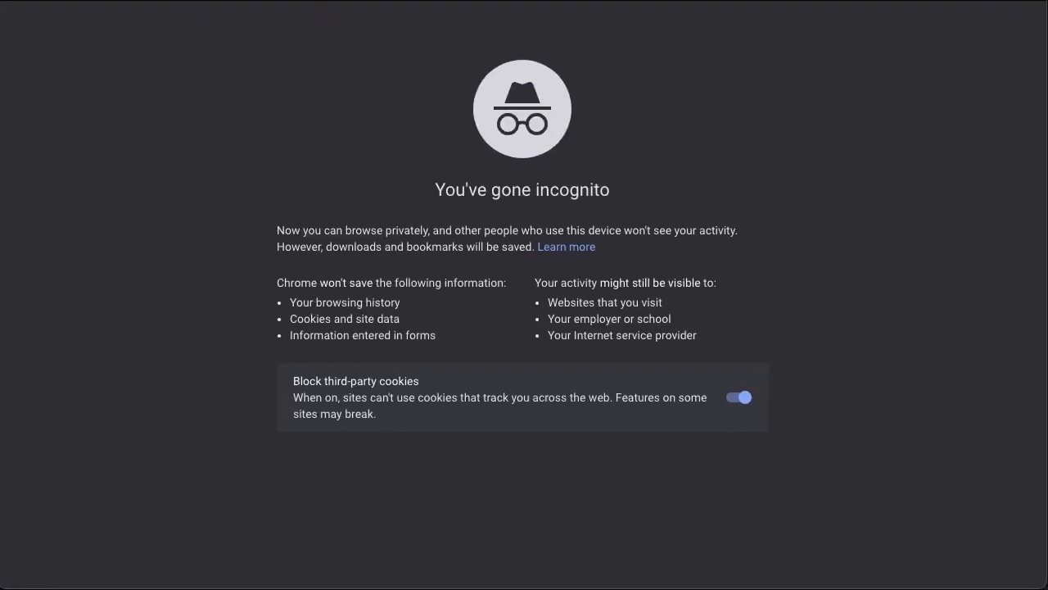
text(transh)
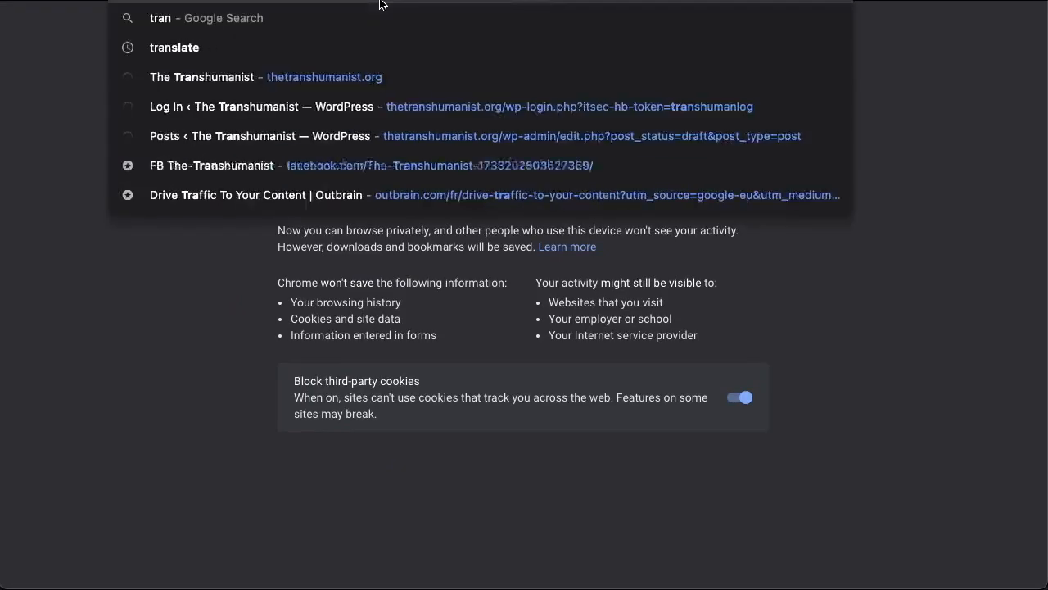
key(Down)
key(Down)
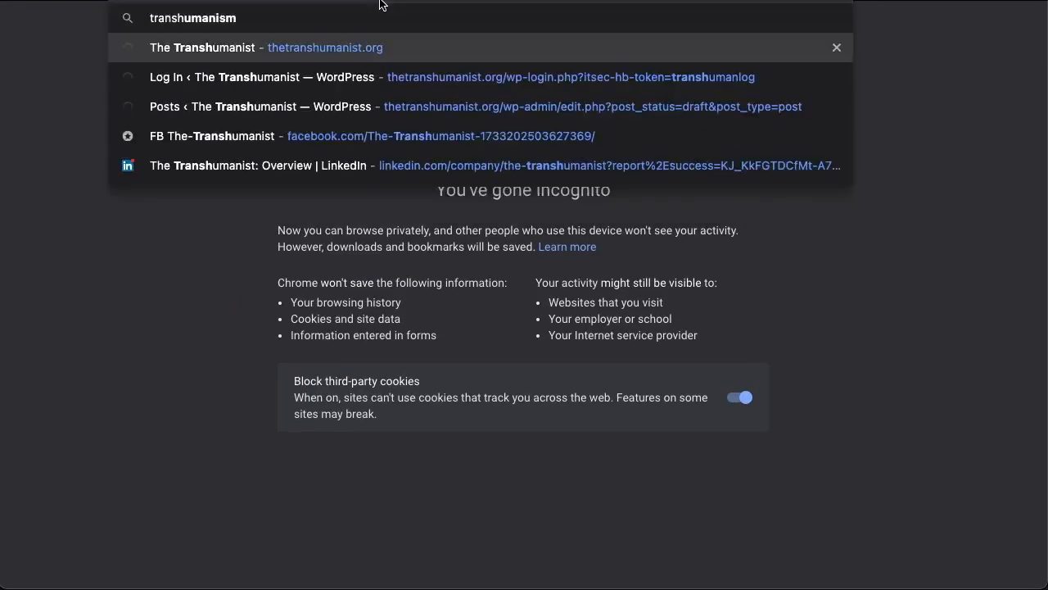
key(Return)
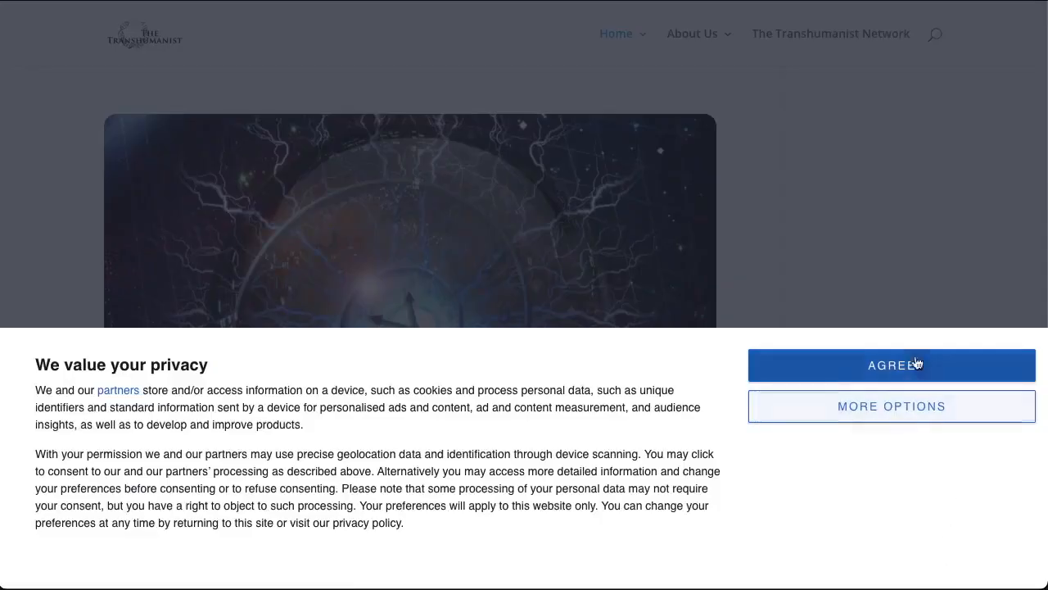
click(917, 363)
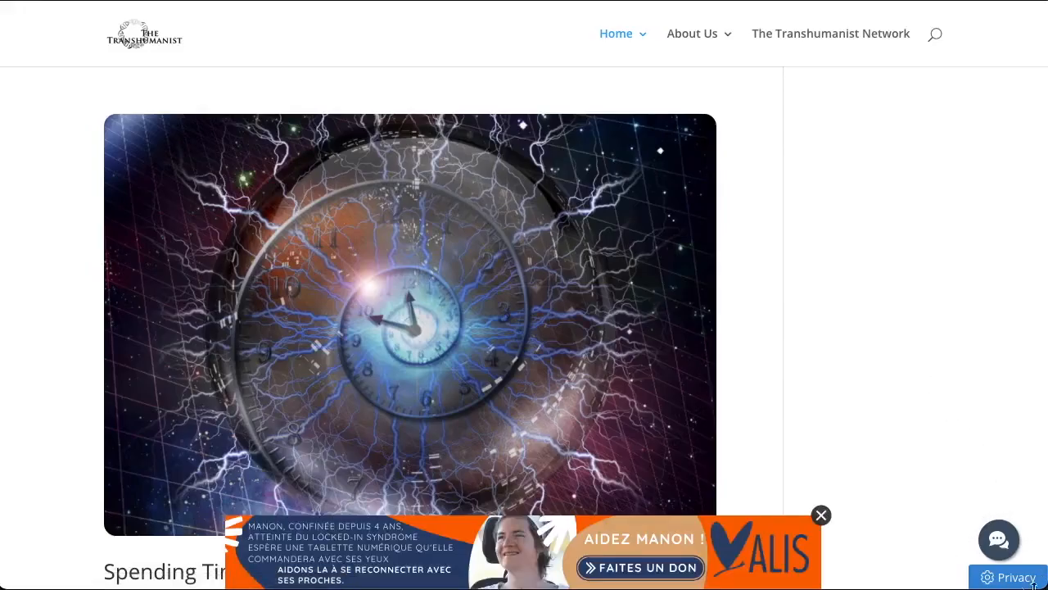
- In the site's chat widget, send 'Hi' and then 'What is transhumanism'
click(1004, 532)
click(883, 493)
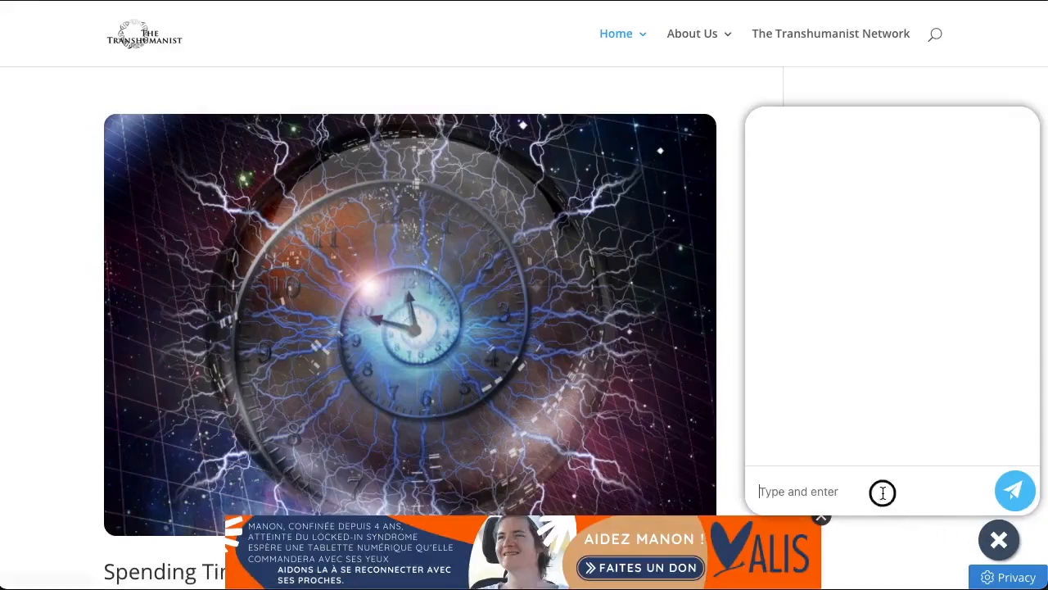
text(Hi)
key(Return)
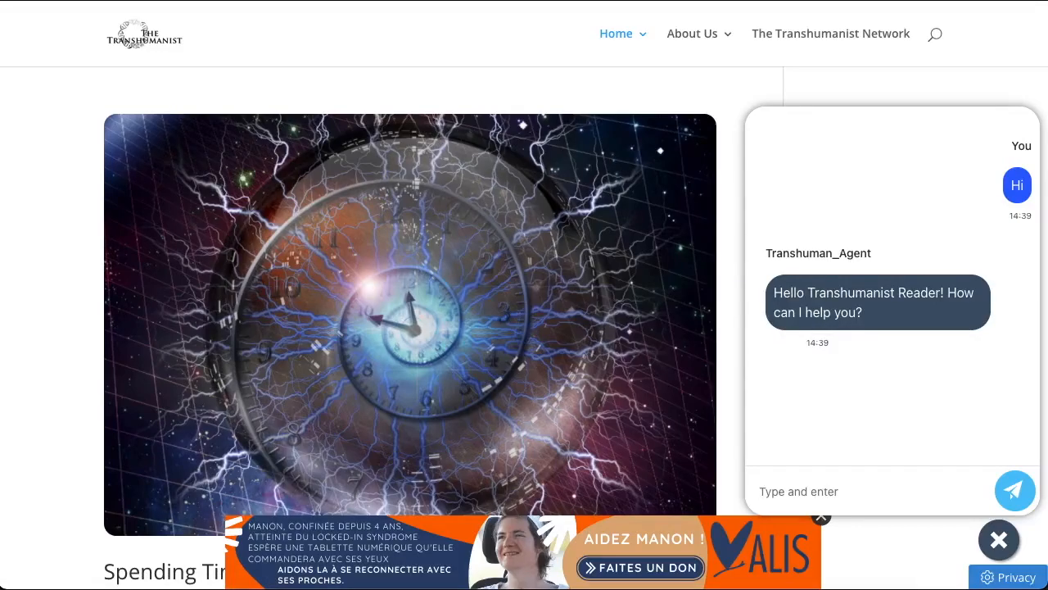
click(827, 491)
text(What is transhumanism)
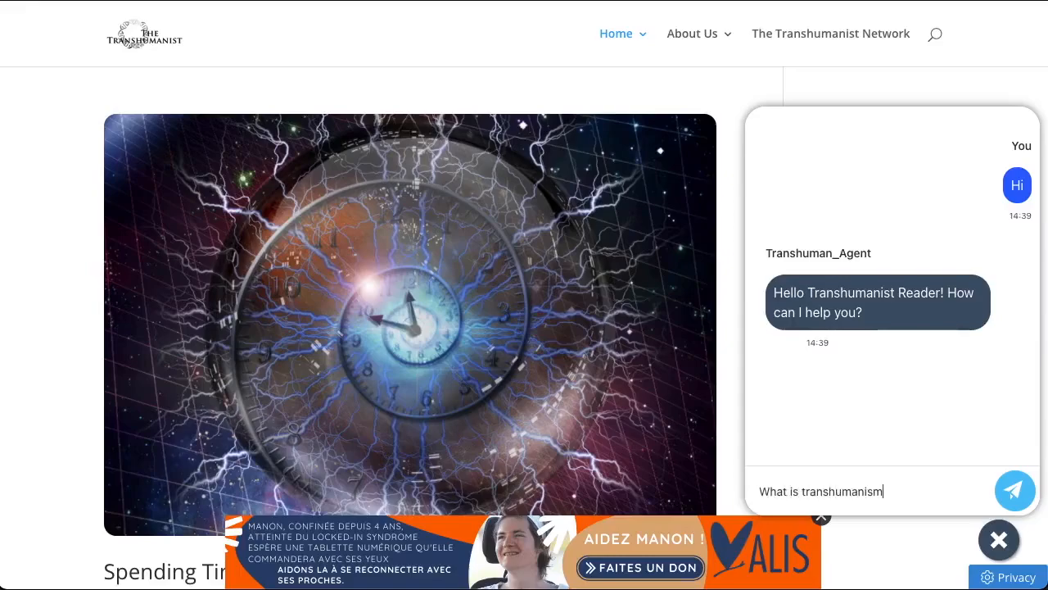
key(Return)
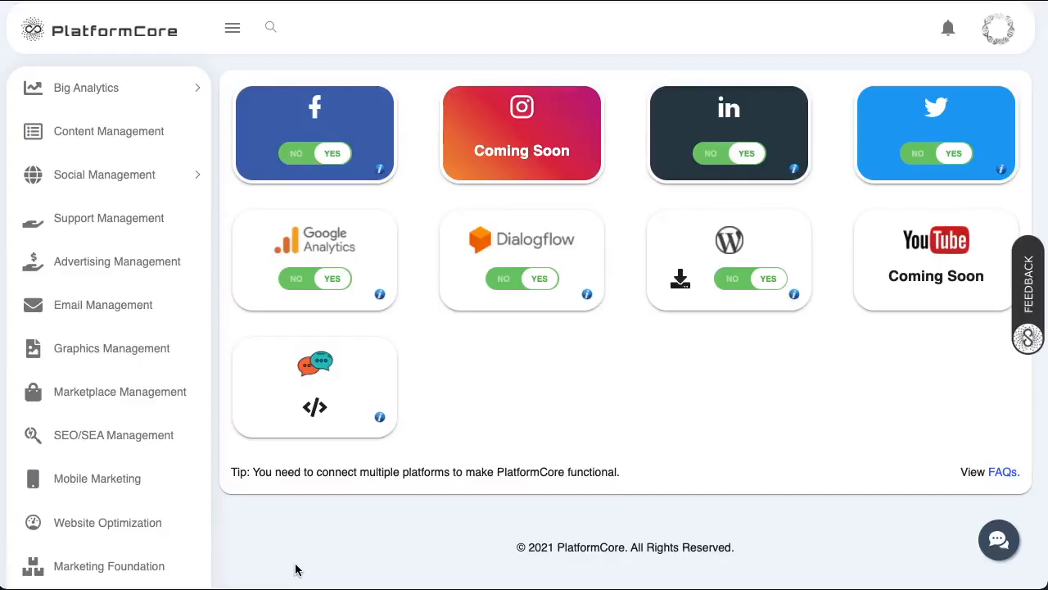
- Add Social Stats, Facebook Engagement and Twitter Engagement components to the Big Analytics Untitled Report
click(102, 89)
click(95, 166)
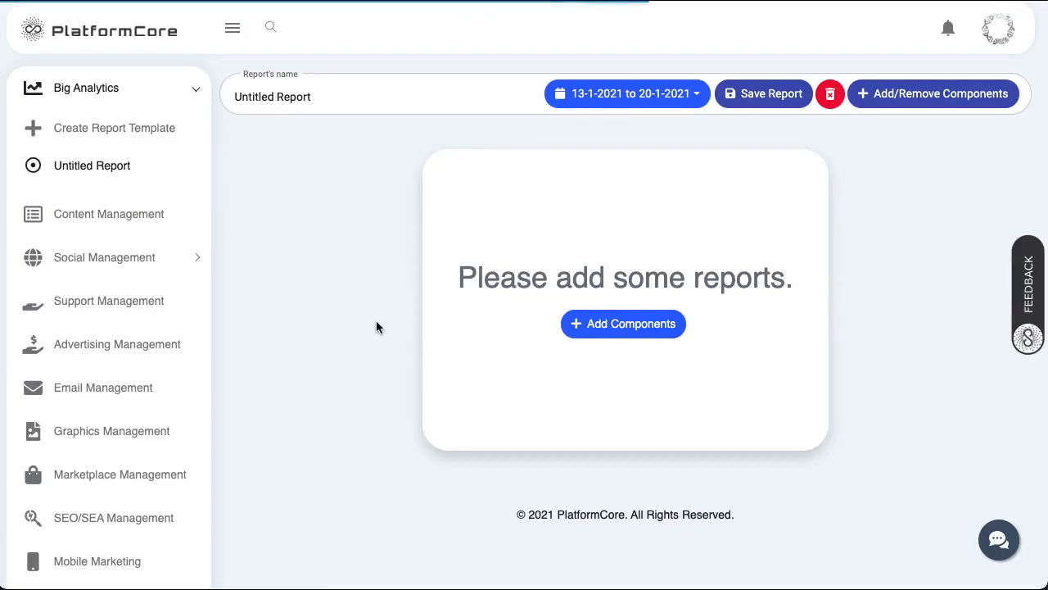
click(631, 328)
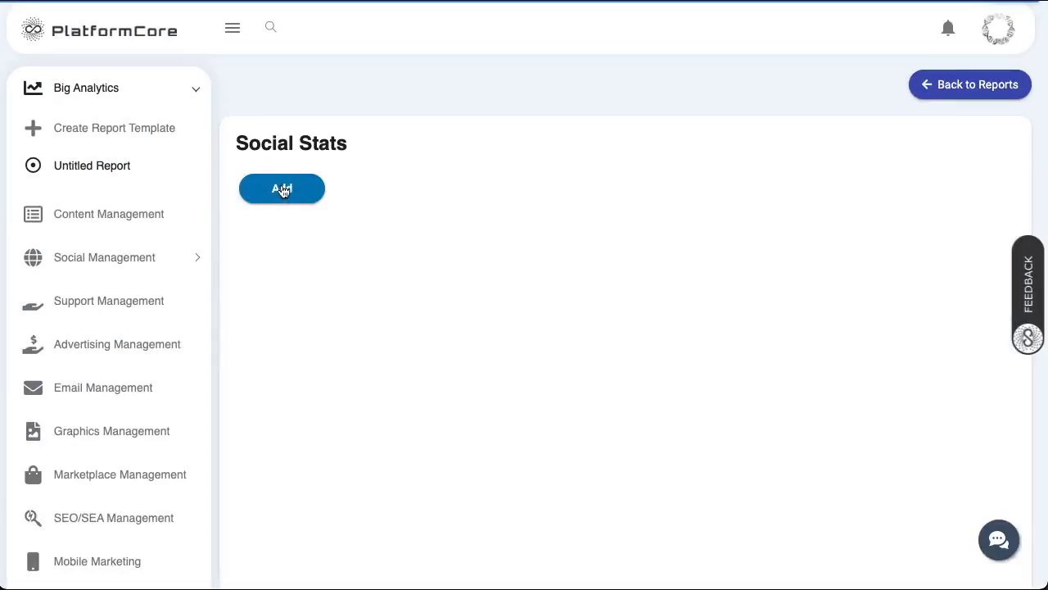
click(282, 190)
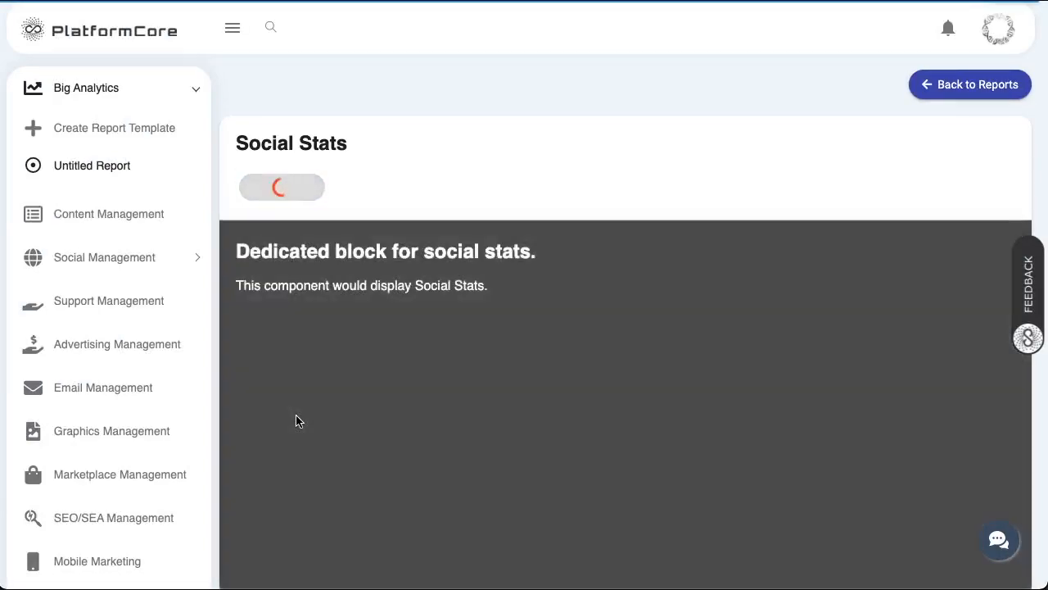
scroll(297, 421, down, 20)
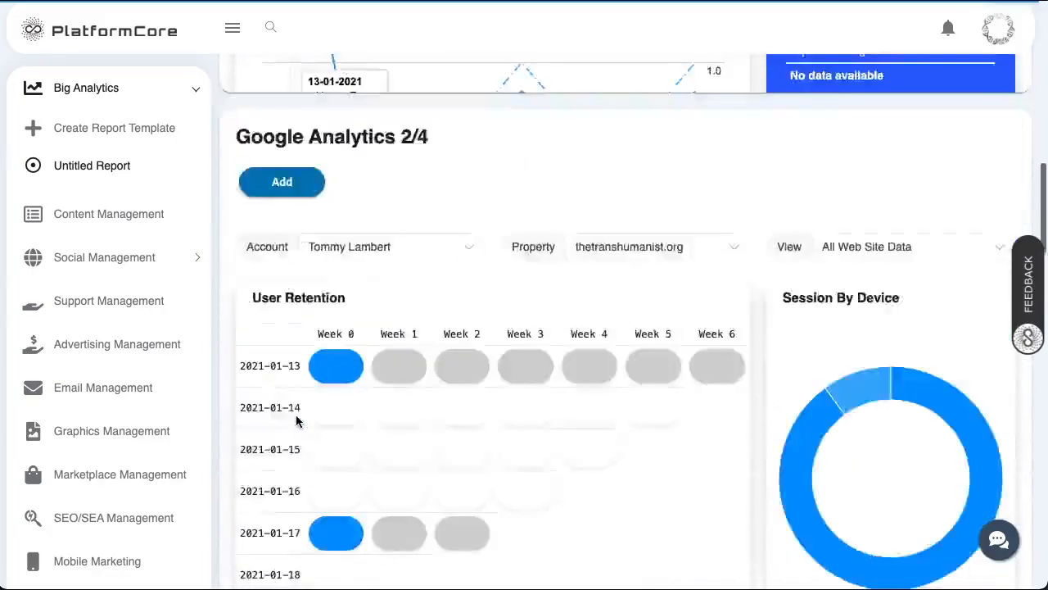
scroll(297, 421, down, 8)
scroll(297, 421, up, 3)
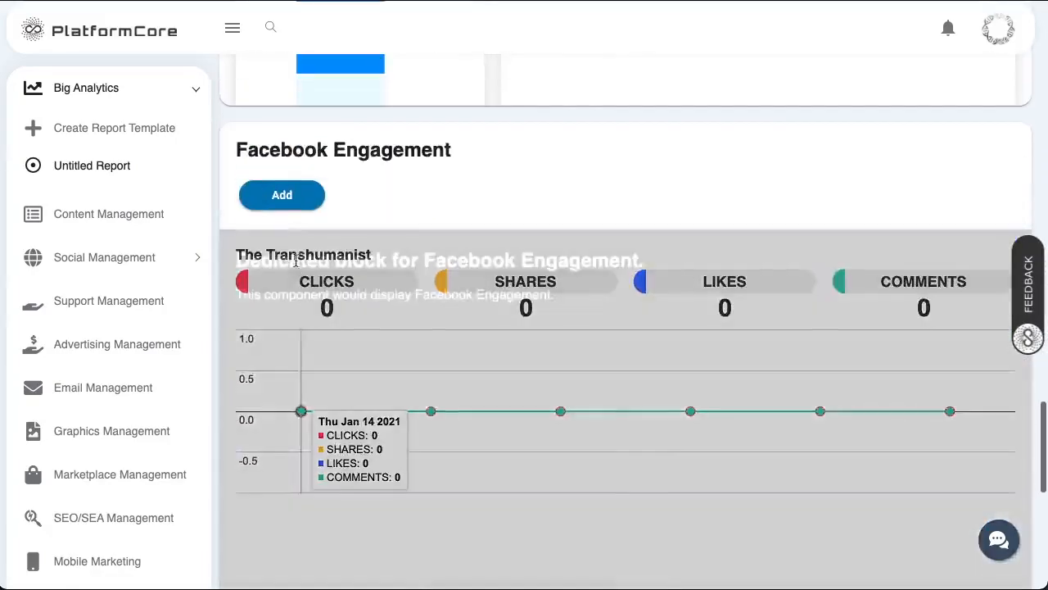
click(282, 195)
scroll(325, 386, down, 4)
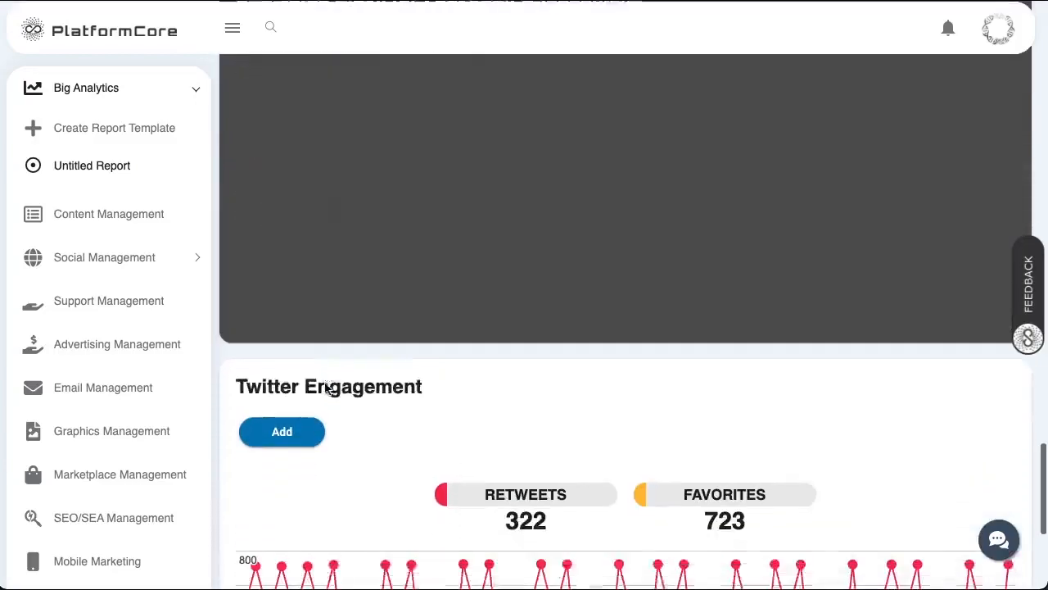
click(293, 404)
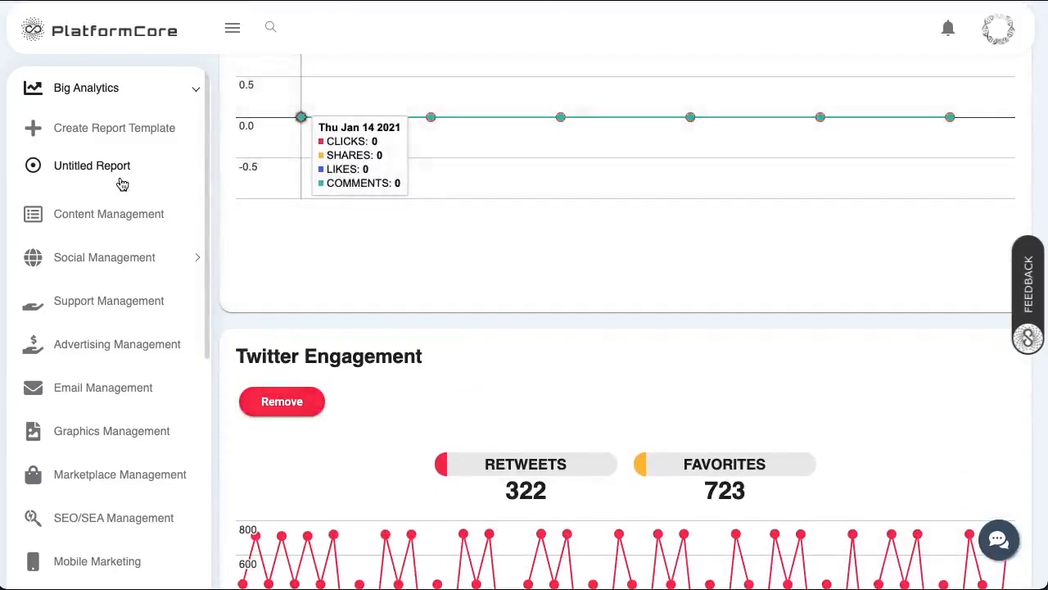
click(95, 167)
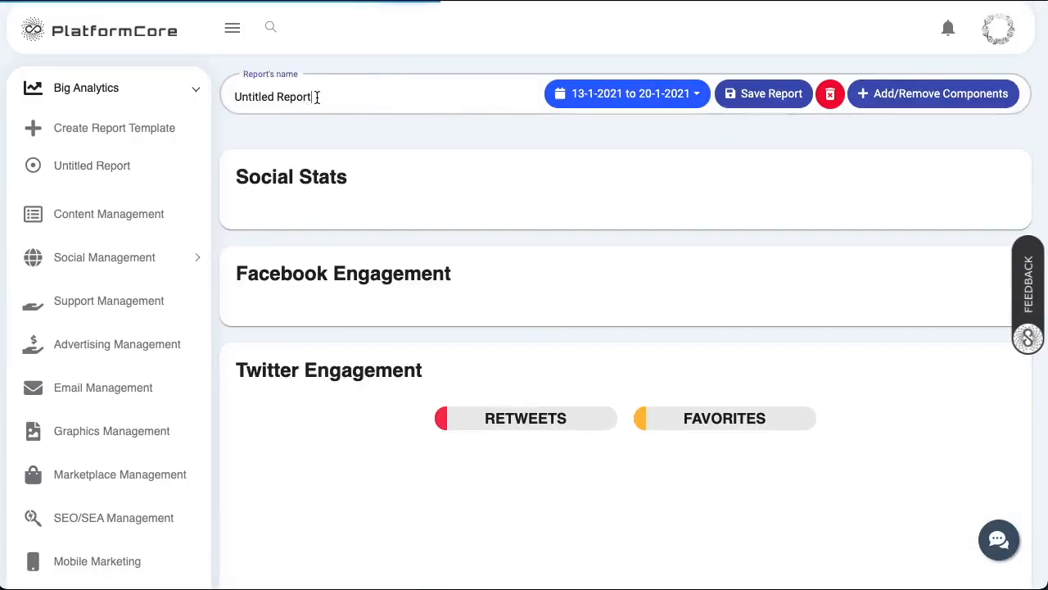
- Change the report name from 'Untitled Report' to 'Social Report' and save it
drag(273, 97, 222, 101)
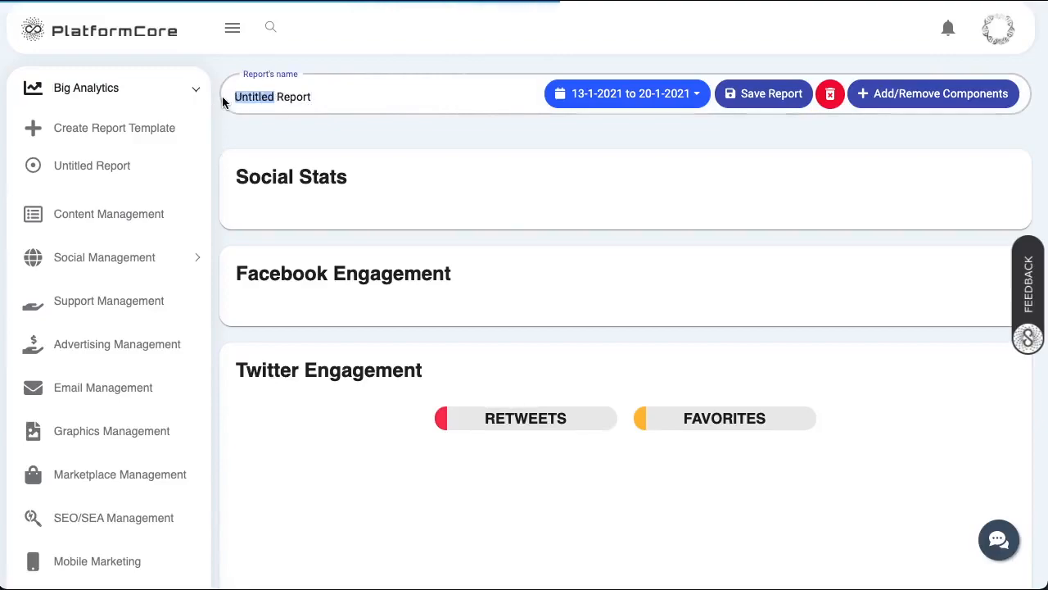
text(Social)
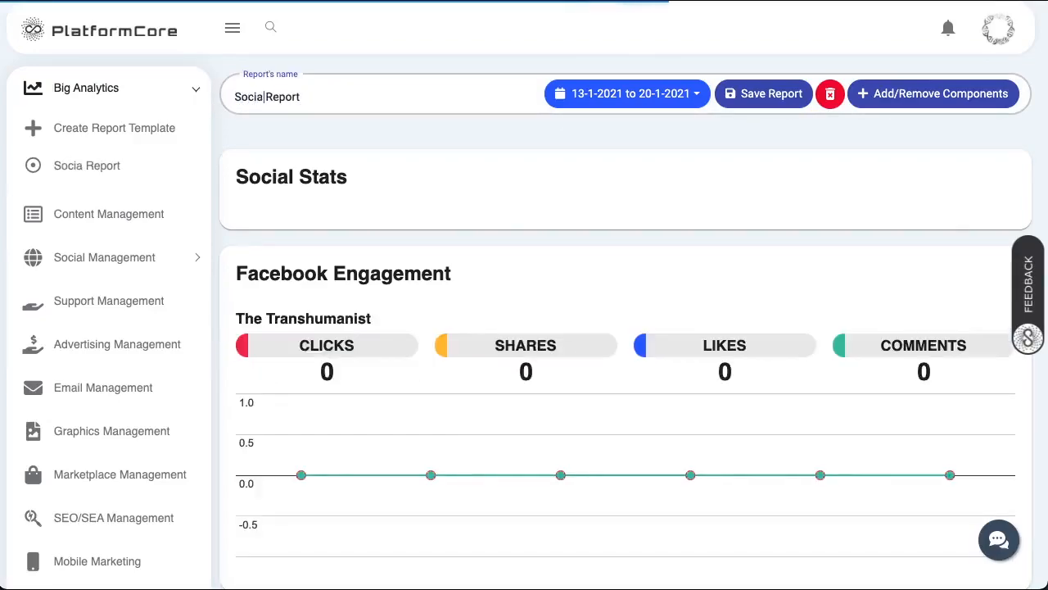
click(776, 99)
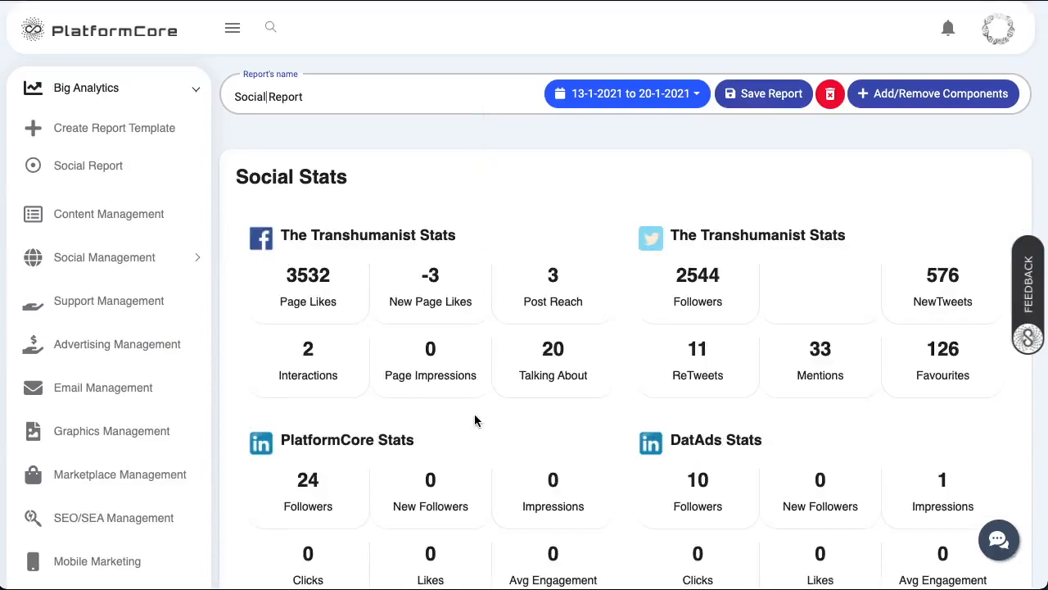
scroll(474, 414, down, 5)
- Add a new report template under Big Analytics
scroll(475, 417, down, 5)
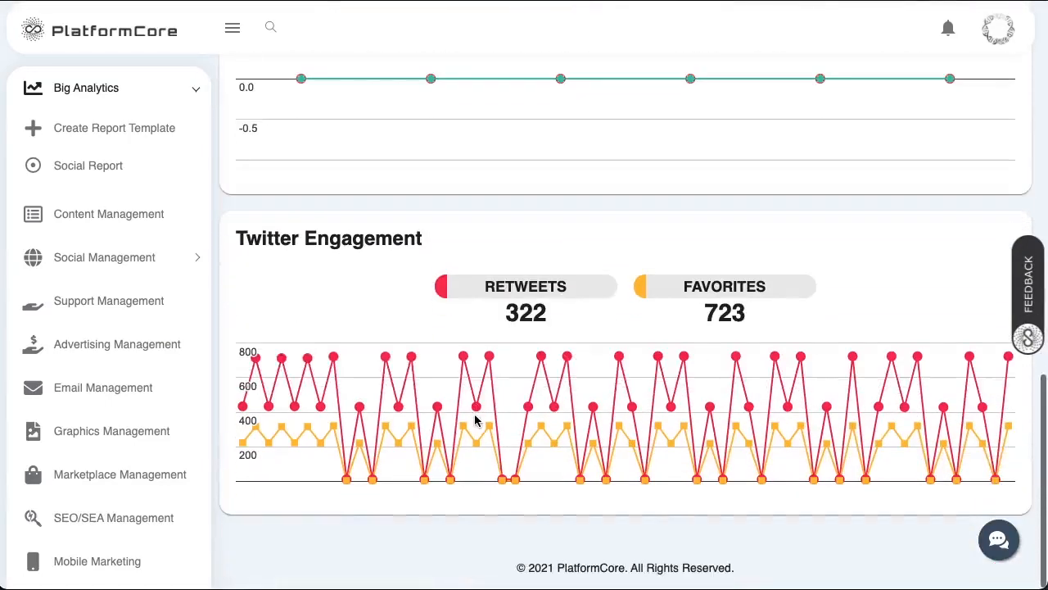
scroll(474, 418, up, 10)
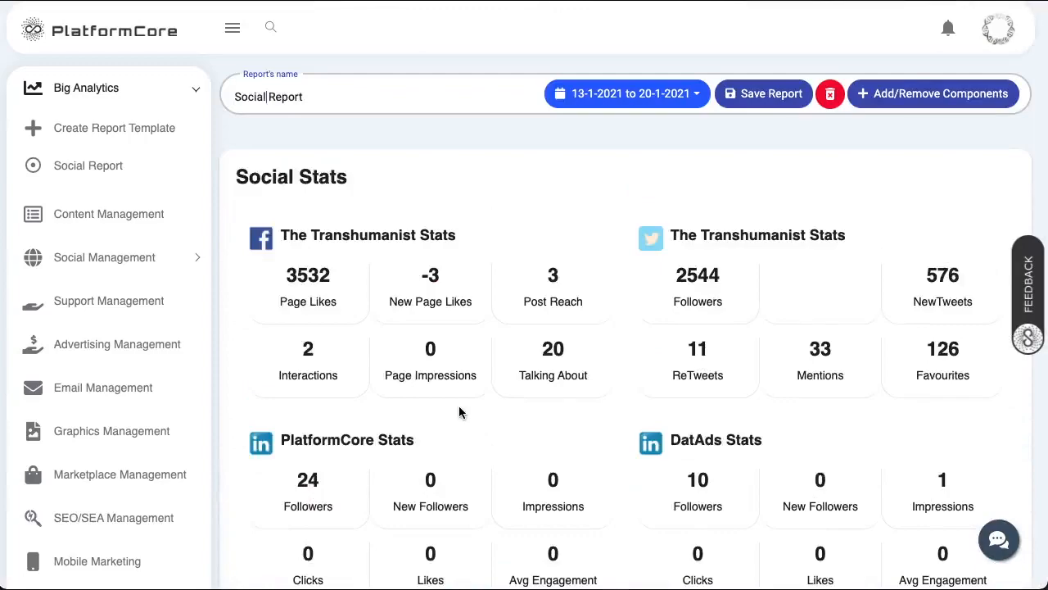
click(99, 135)
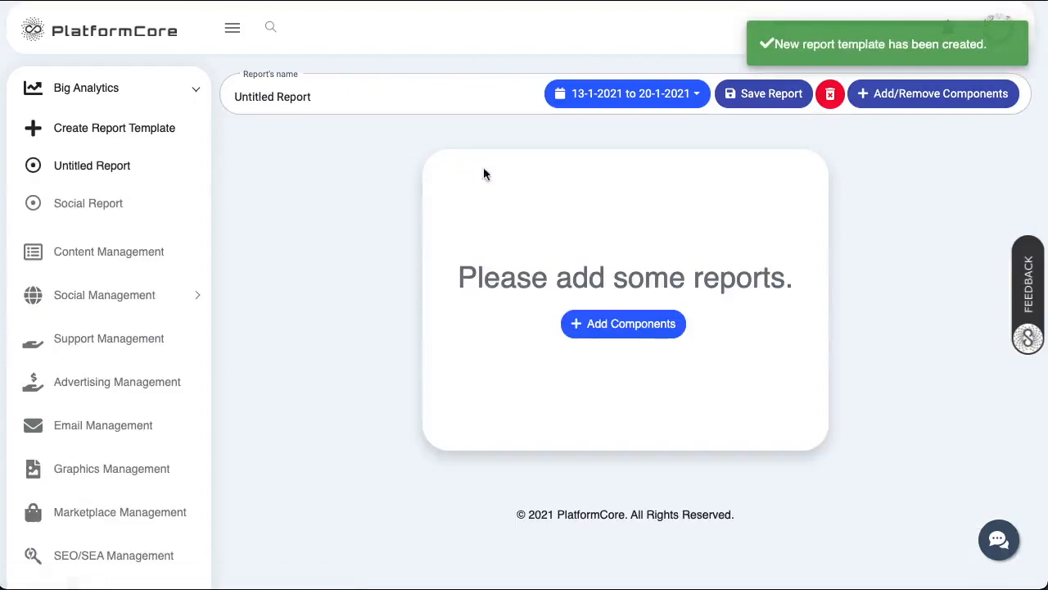
- Add the Google Analytics 1/4, 2/4, 3/4 and 4/4 components to the new Untitled Report
click(628, 325)
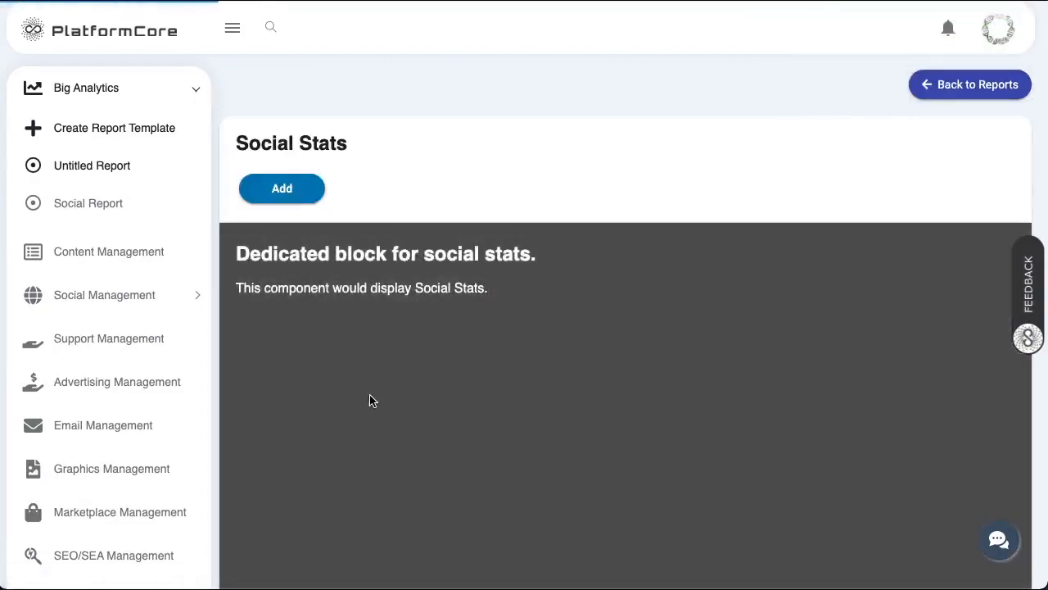
scroll(369, 400, down, 5)
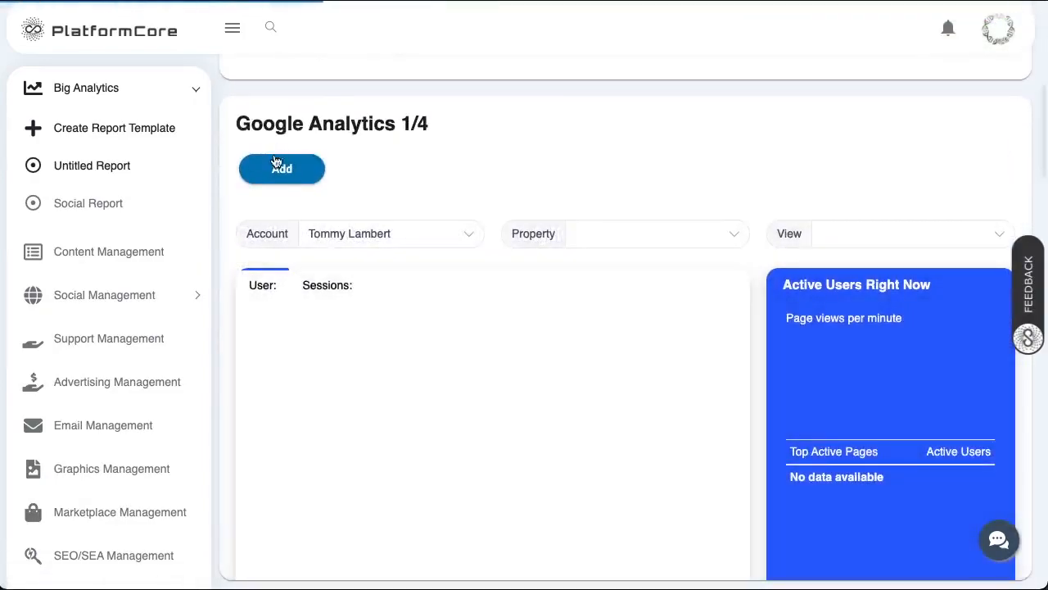
click(273, 168)
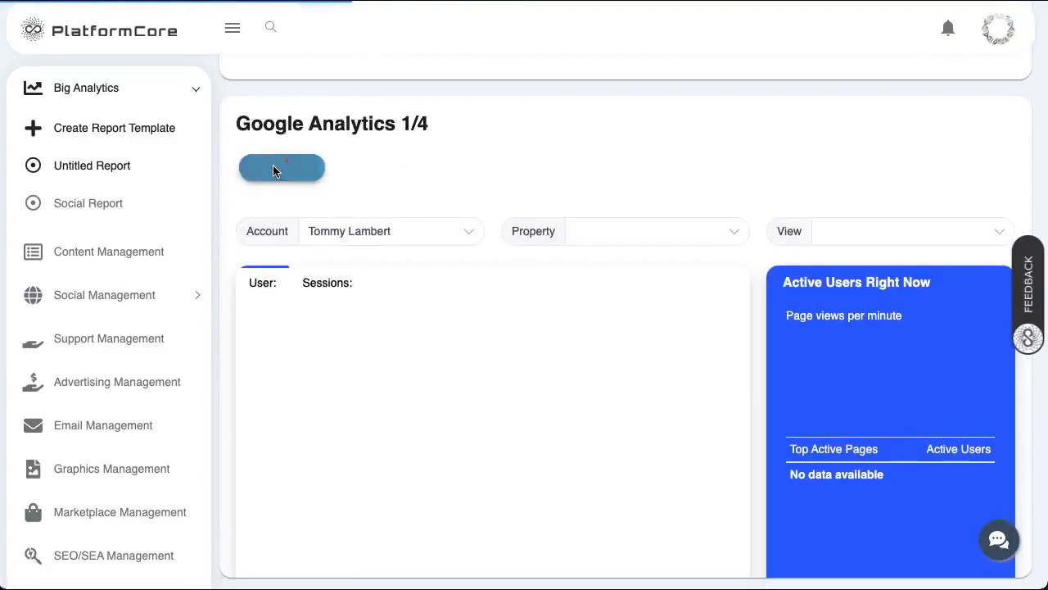
scroll(273, 167, down, 5)
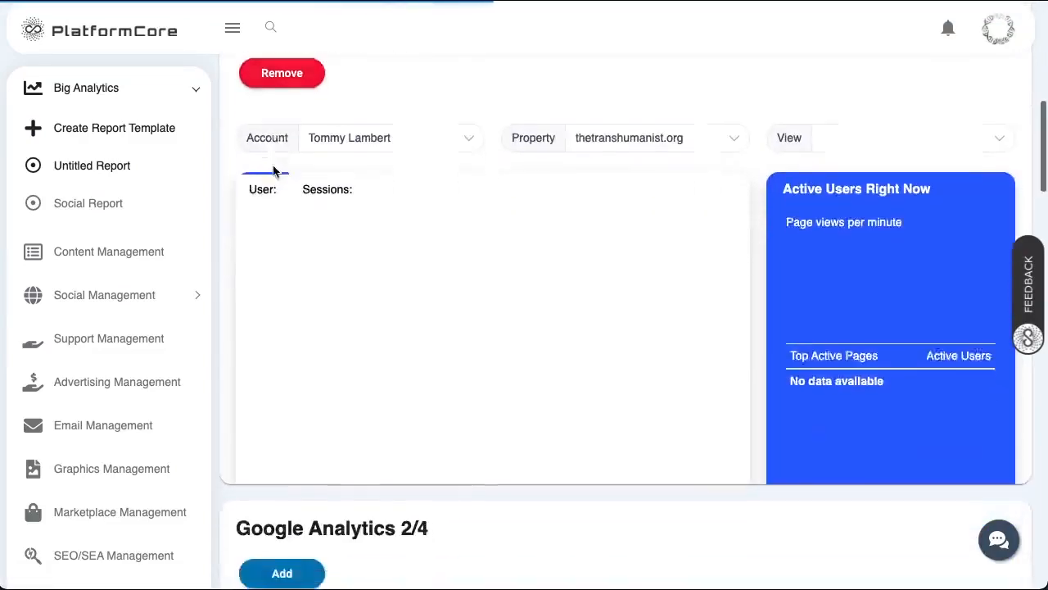
click(278, 240)
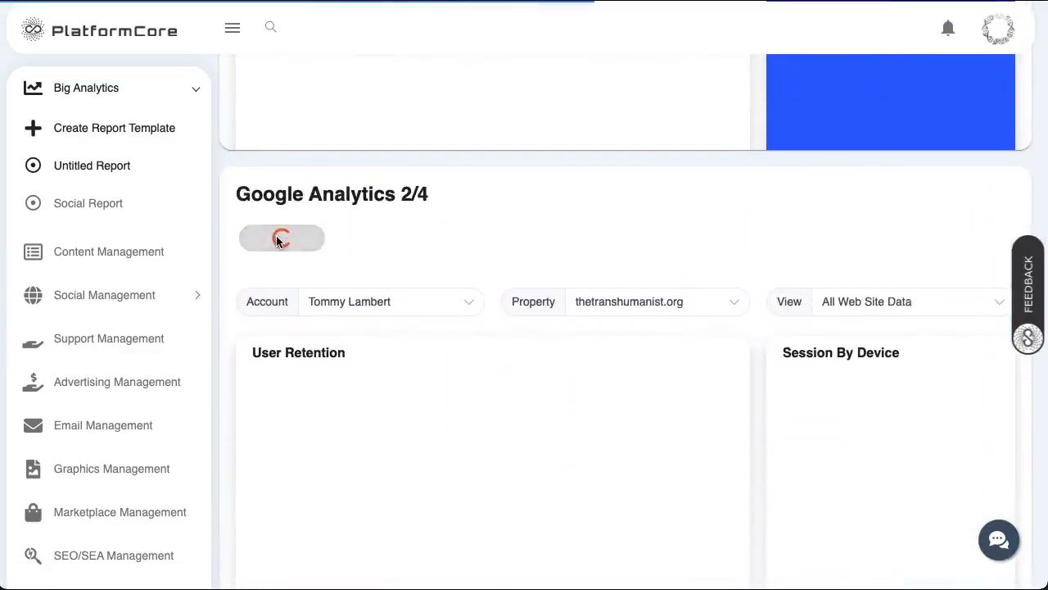
scroll(277, 242, down, 5)
scroll(277, 241, down, 2)
click(280, 254)
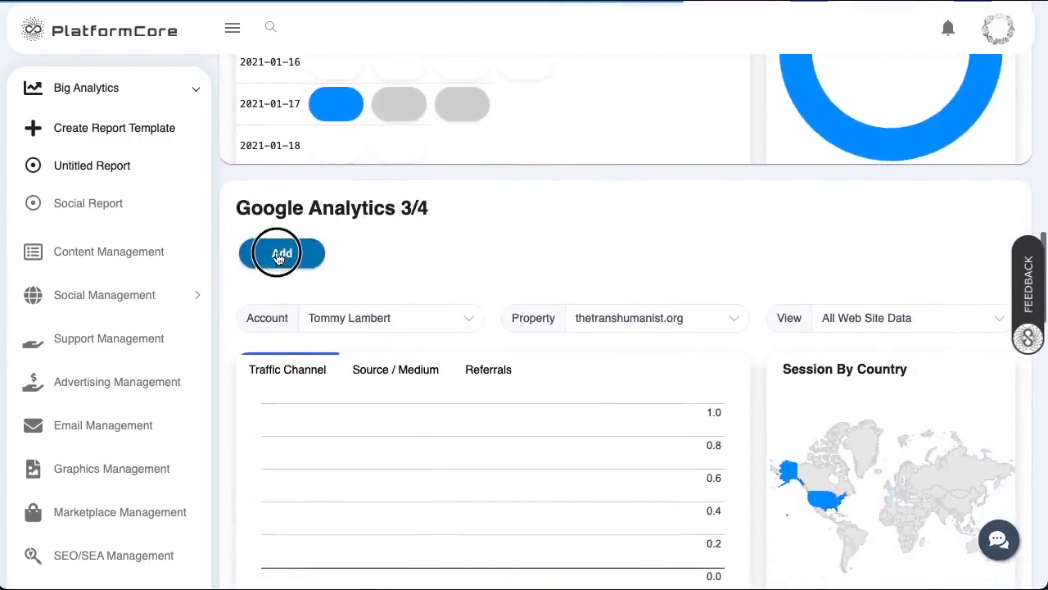
scroll(278, 257, down, 5)
click(278, 262)
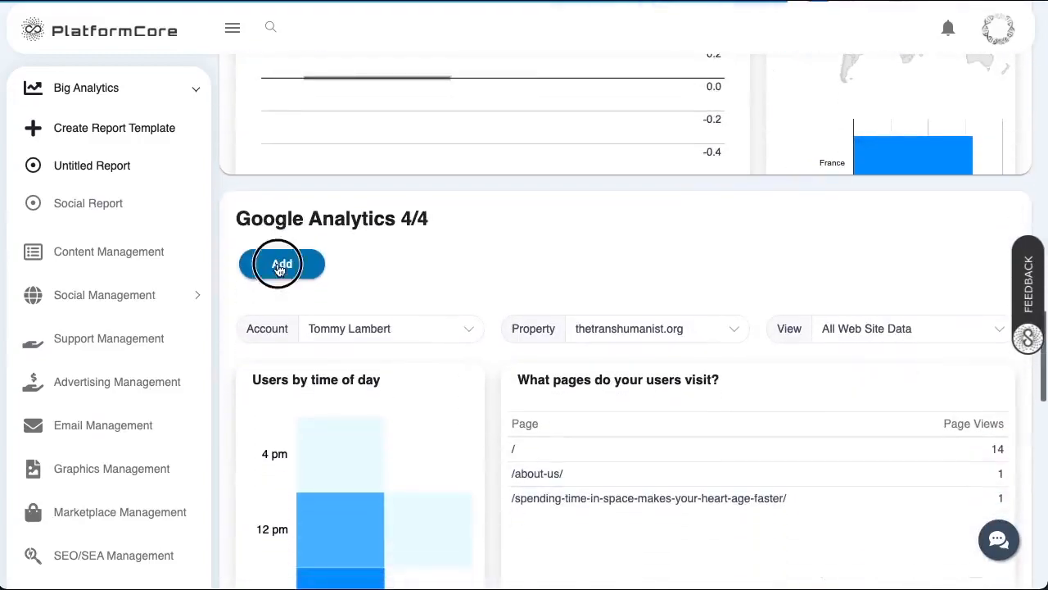
click(80, 168)
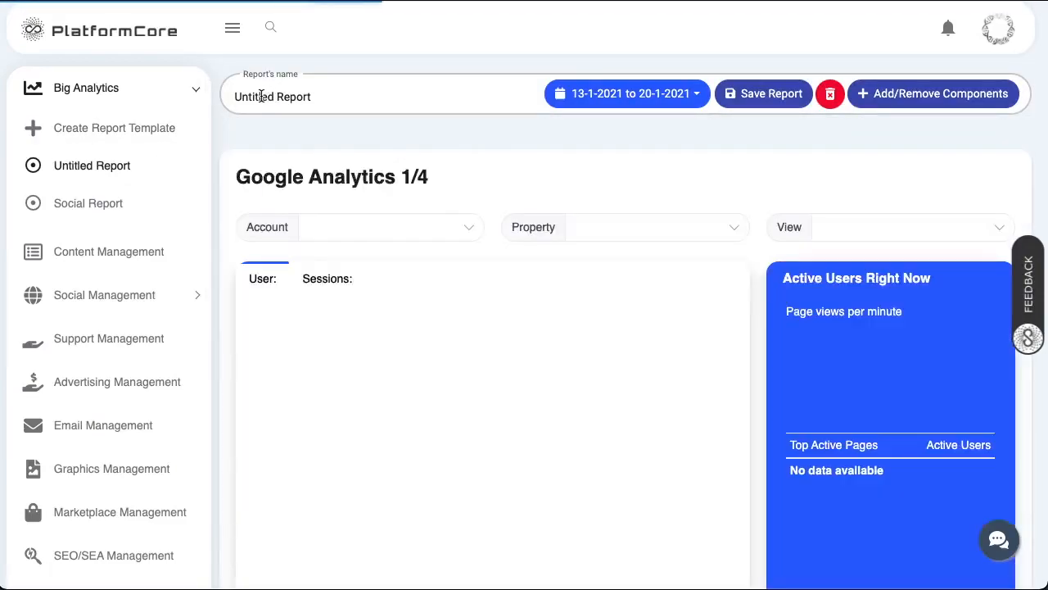
- Change the report name from 'Untitled Report' to 'Analytics Report' and save it
double_click(261, 96)
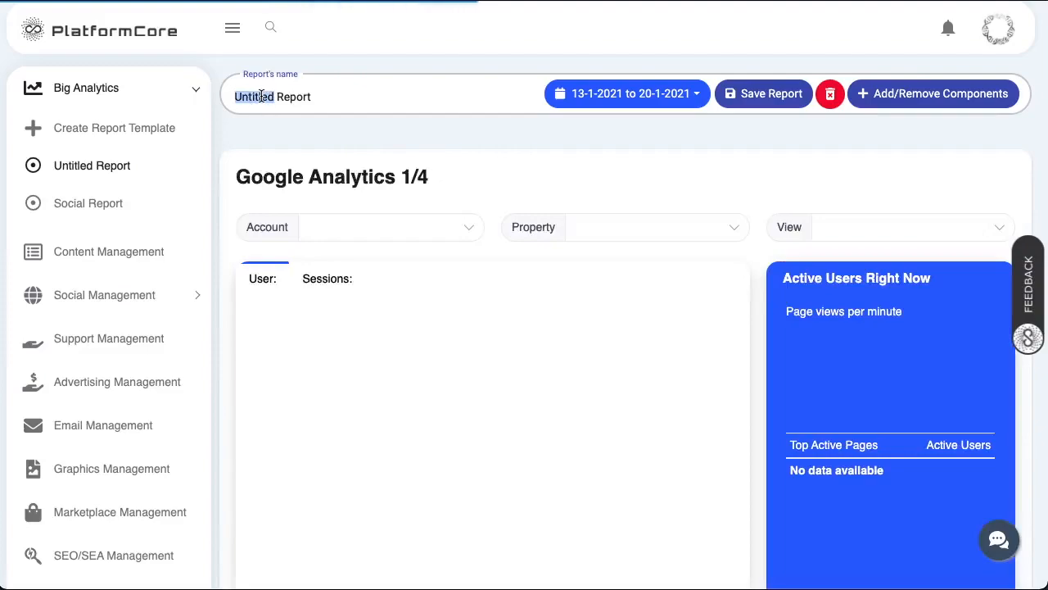
text(Analytics)
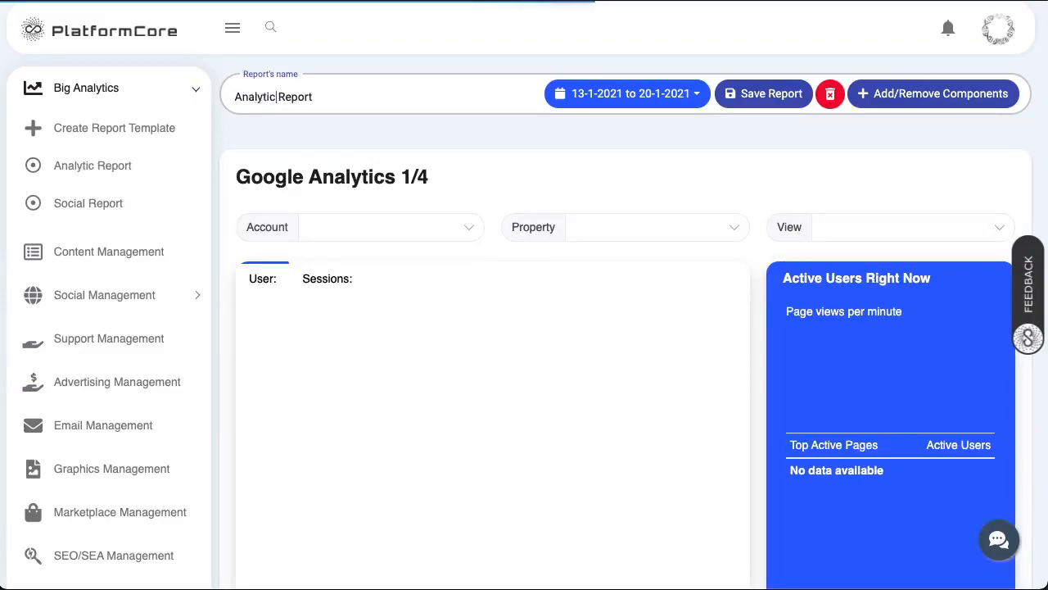
click(765, 94)
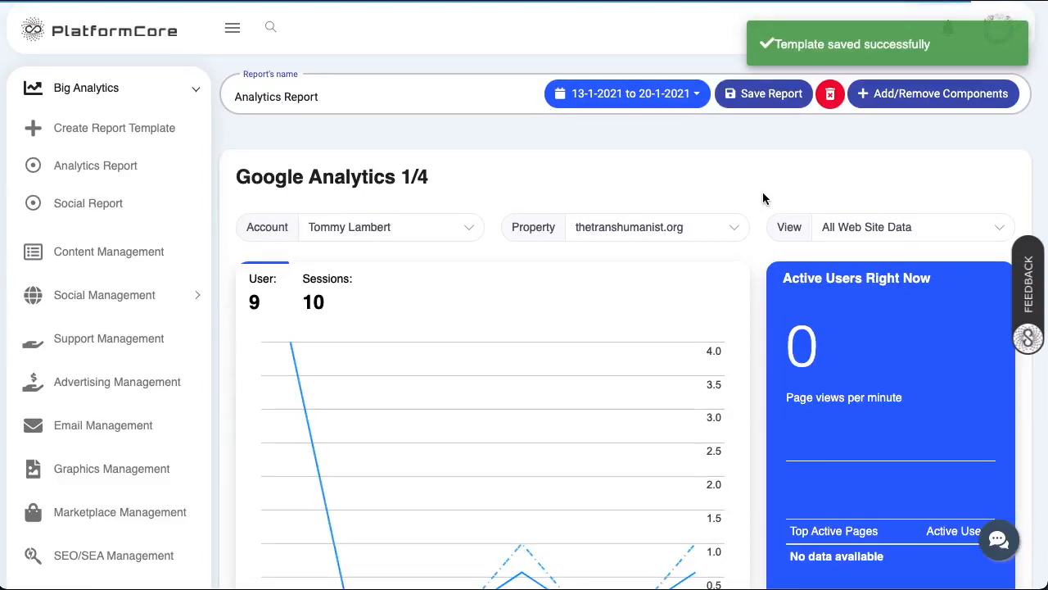
- Keep thetranshumanist.org as the property and All Web Site Data as the view
scroll(762, 198, down, 2)
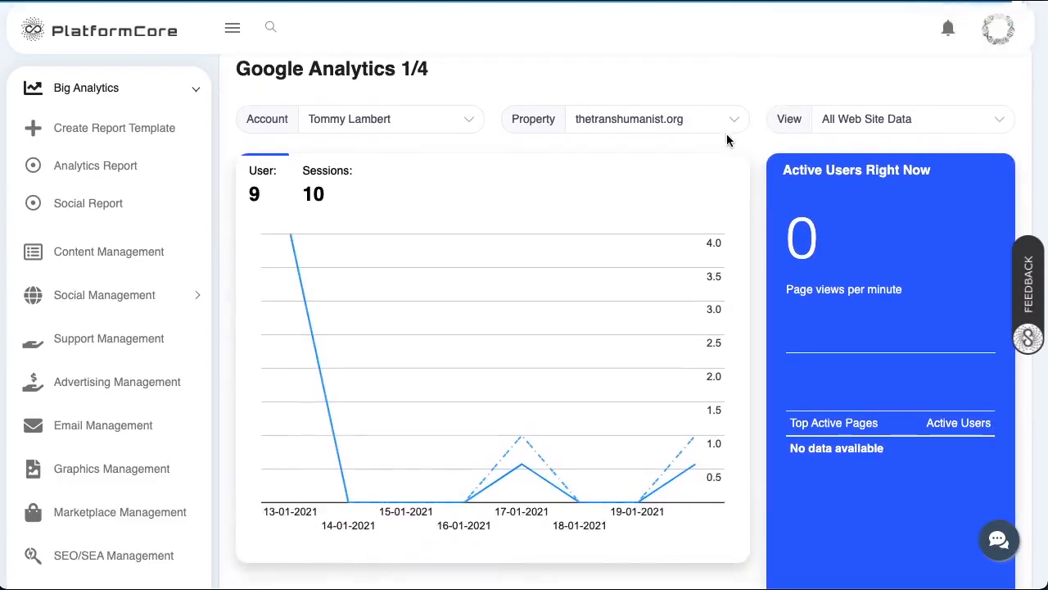
click(699, 119)
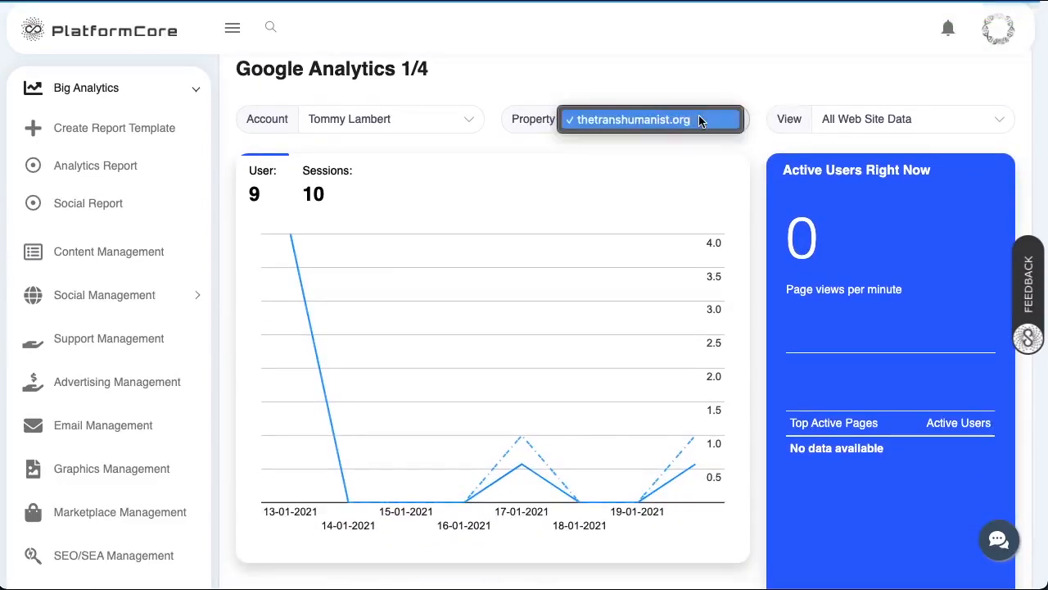
click(922, 119)
click(923, 120)
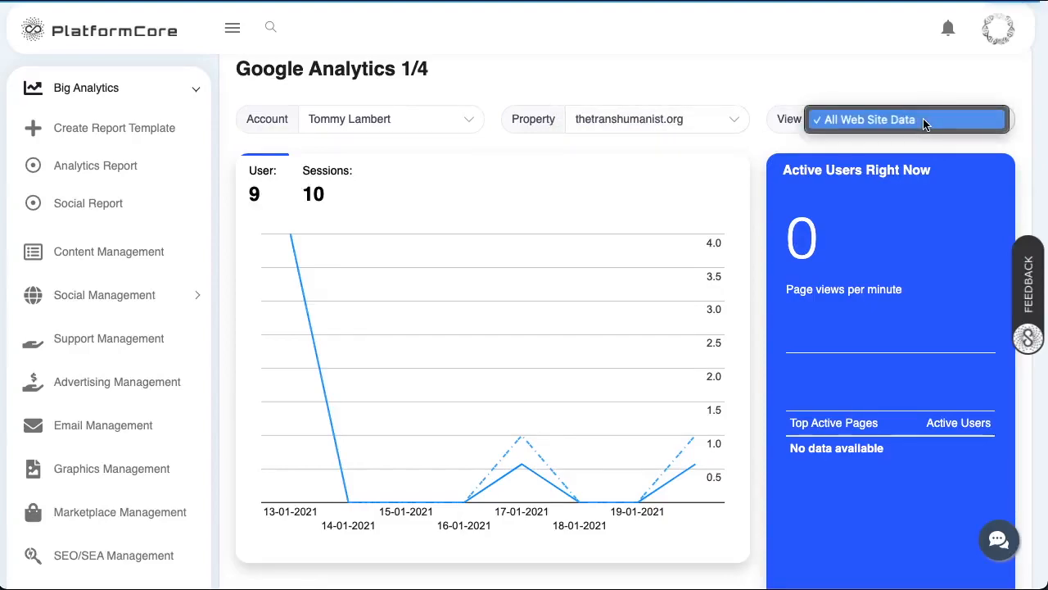
click(923, 119)
scroll(556, 331, down, 10)
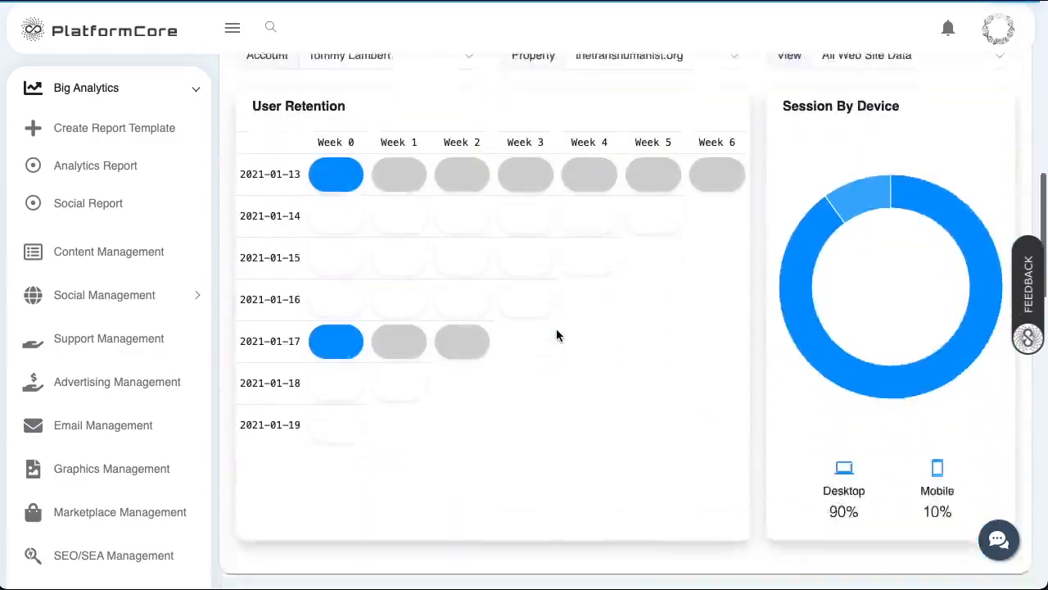
scroll(556, 329, up, 10)
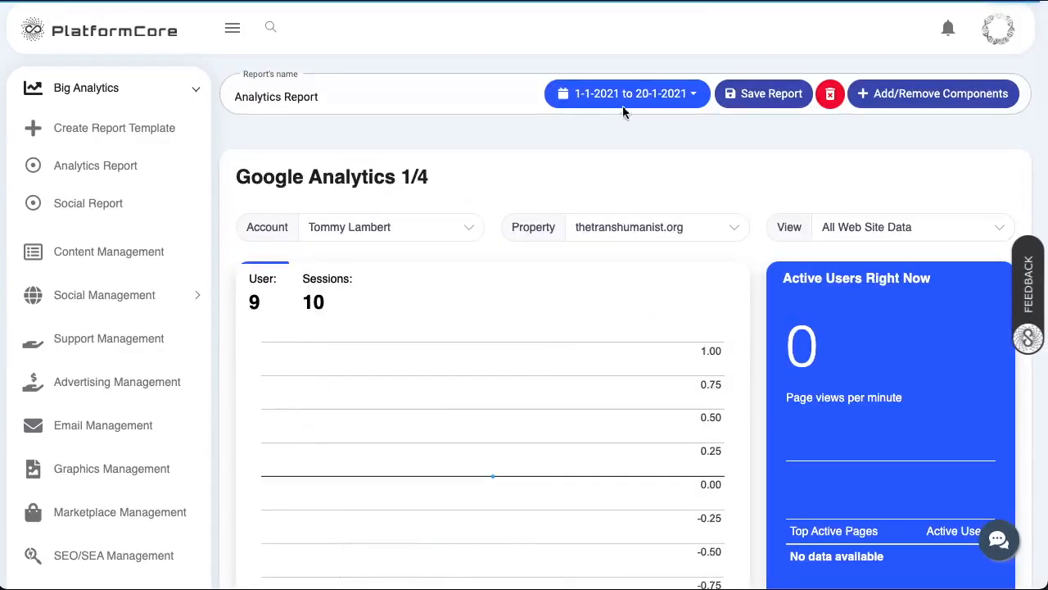
- Set the report's date range to 1 December 2020 through 21 January 2021 and review the charts
click(625, 95)
click(338, 127)
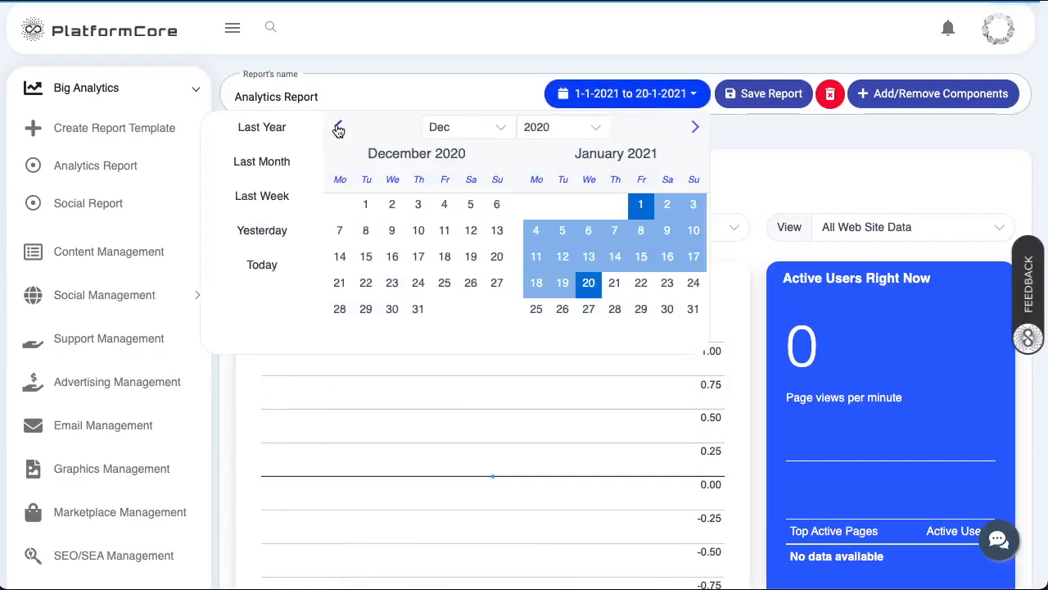
click(365, 204)
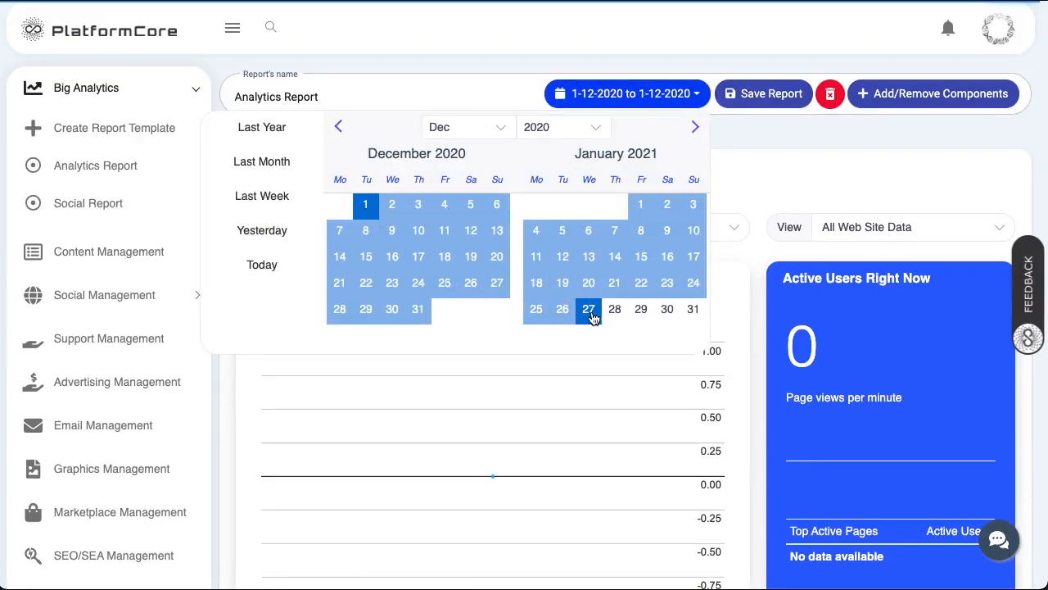
click(627, 283)
scroll(685, 198, down, 2)
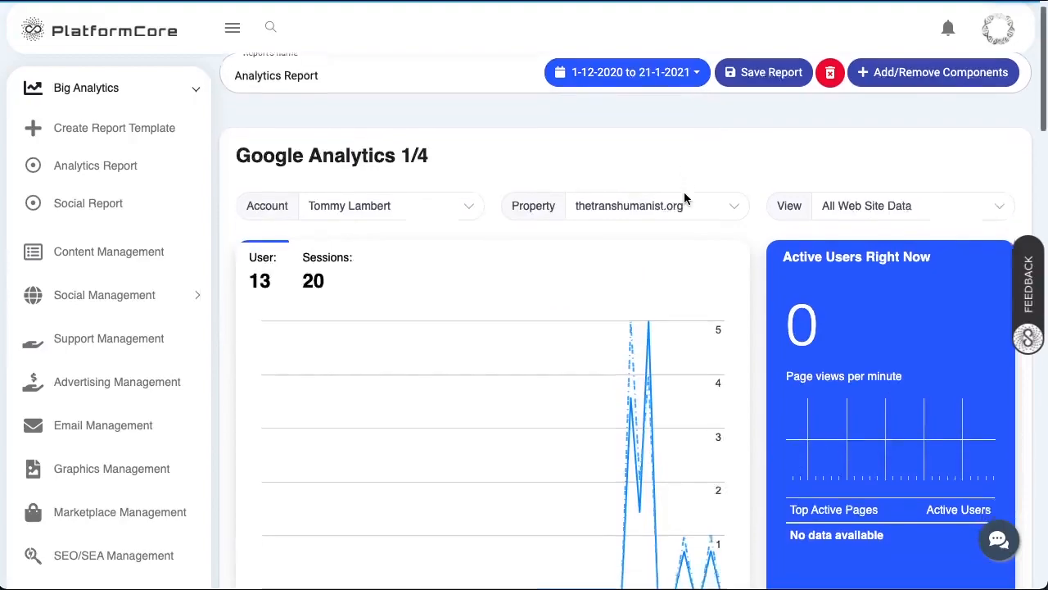
scroll(684, 198, down, 2)
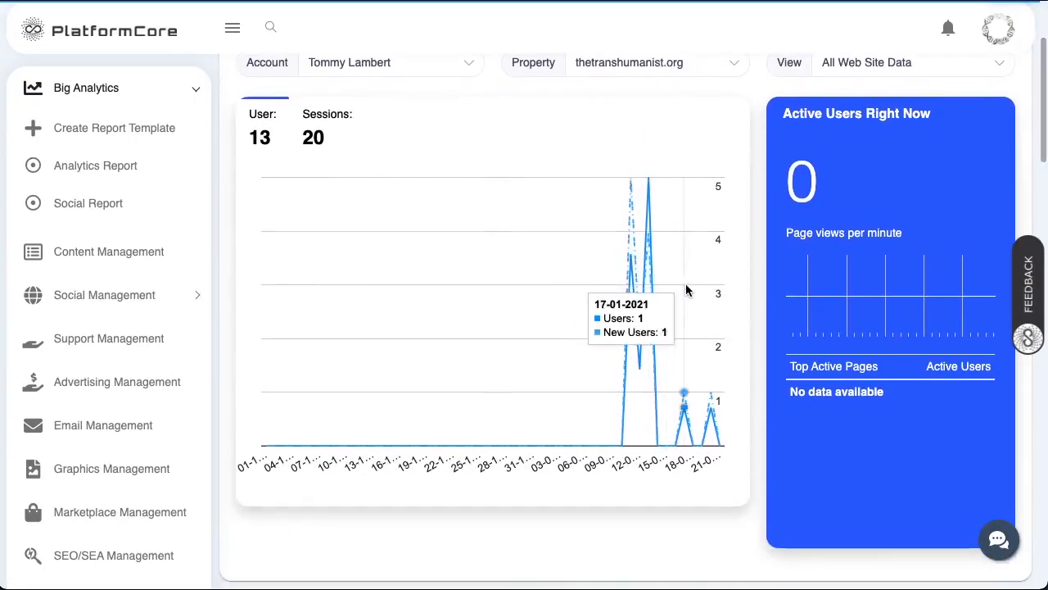
scroll(720, 296, up, 4)
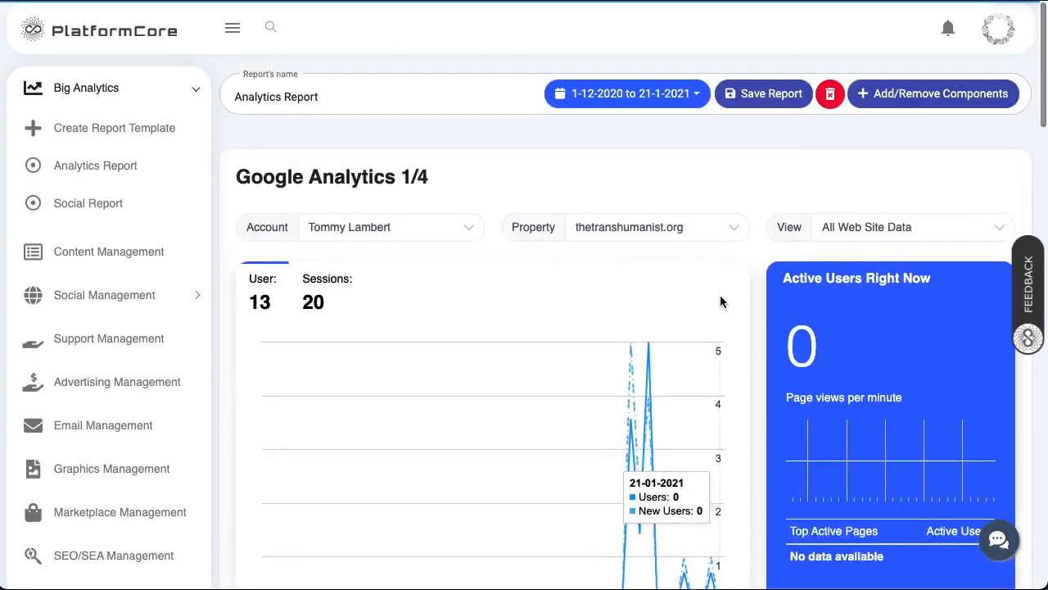
scroll(777, 202, down, 8)
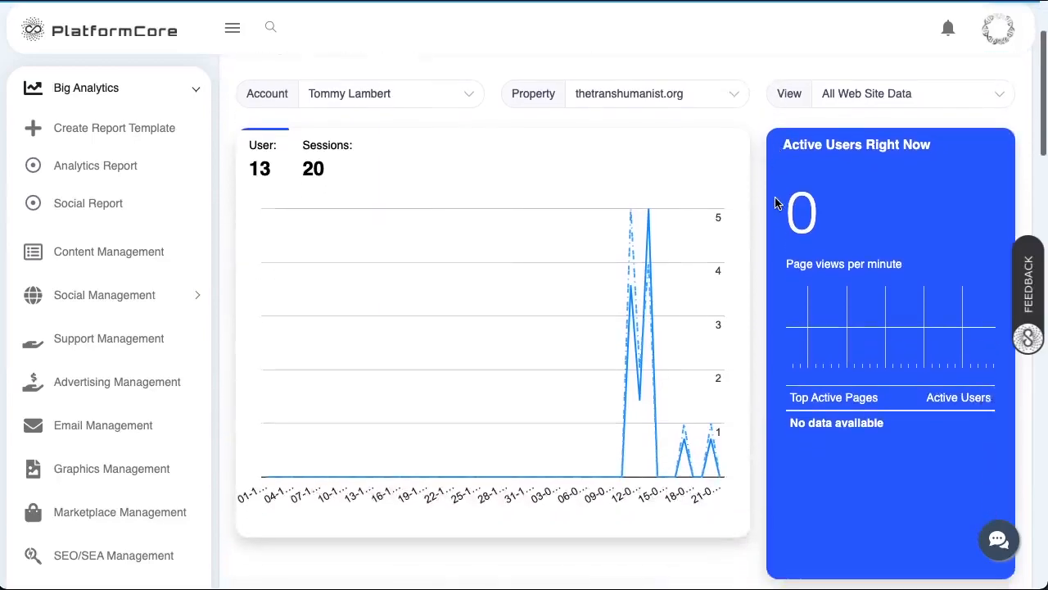
scroll(776, 202, down, 15)
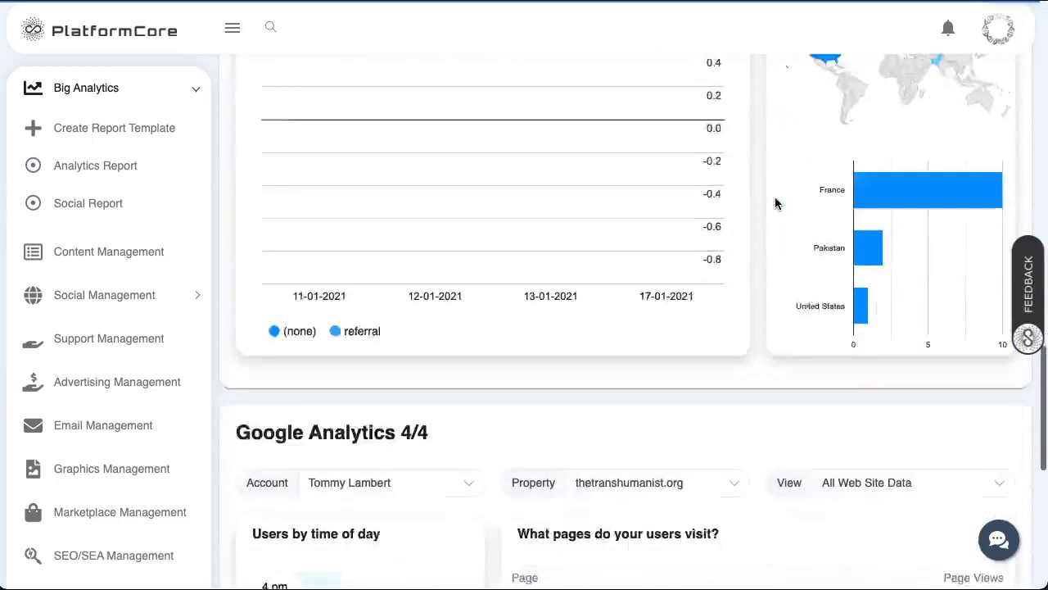
scroll(776, 203, up, 20)
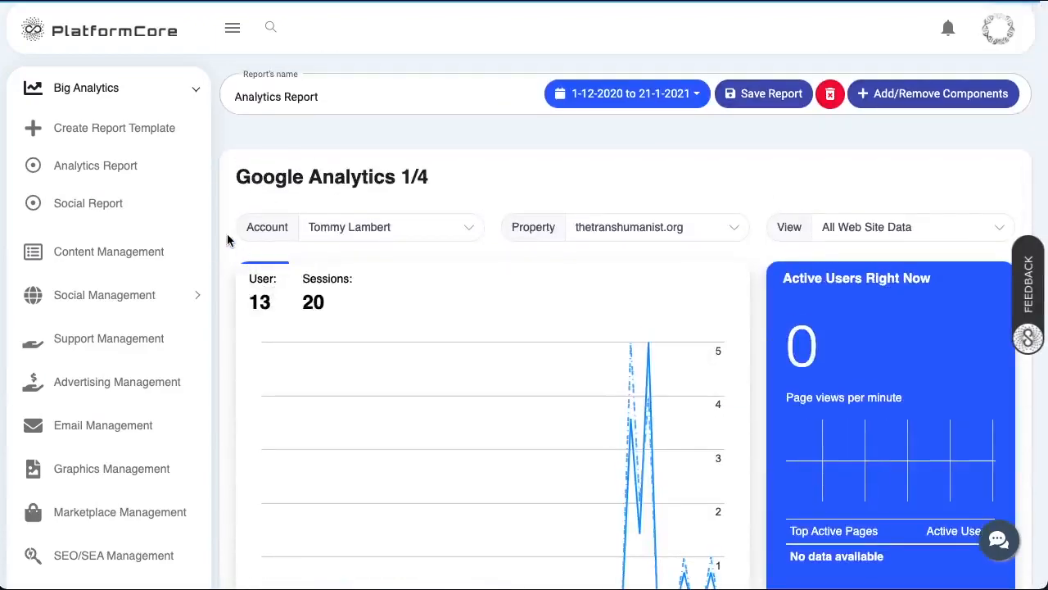
- Browse the Content Management tables listing 581 posts and 15 pages
click(106, 255)
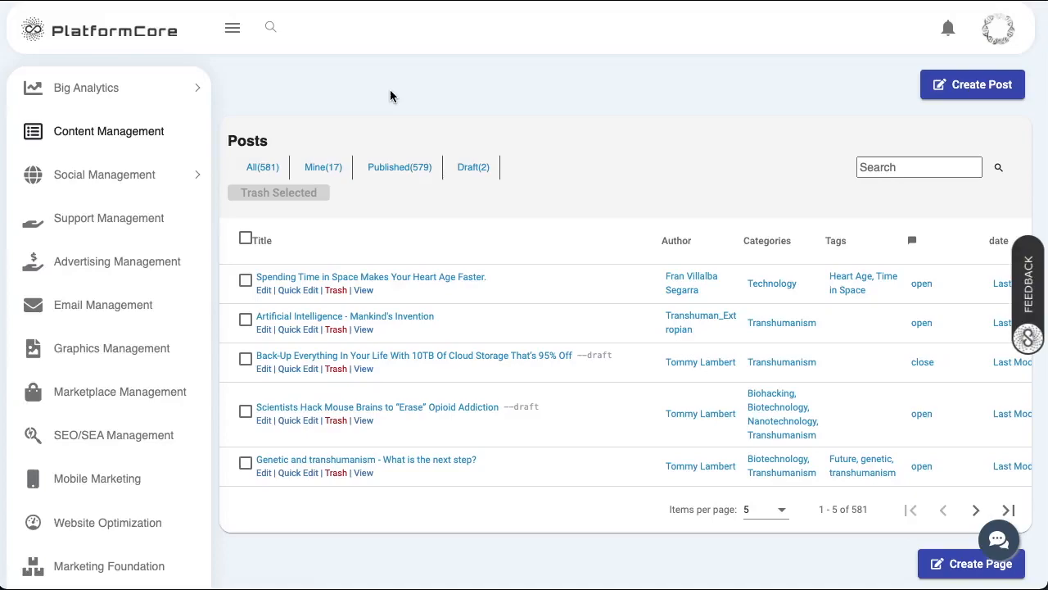
scroll(390, 90, down, 1)
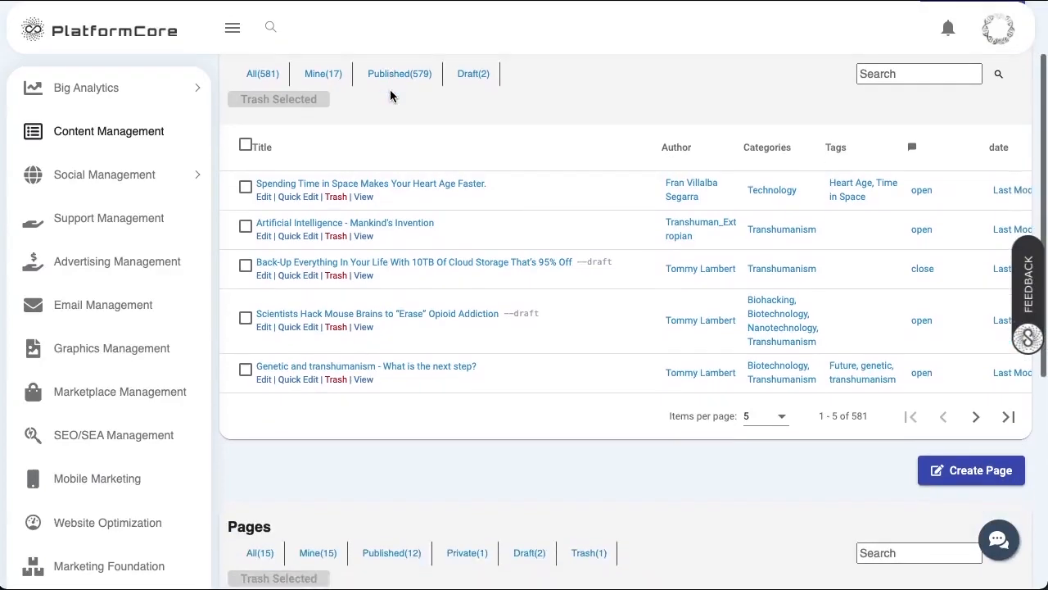
scroll(322, 77, up, 1)
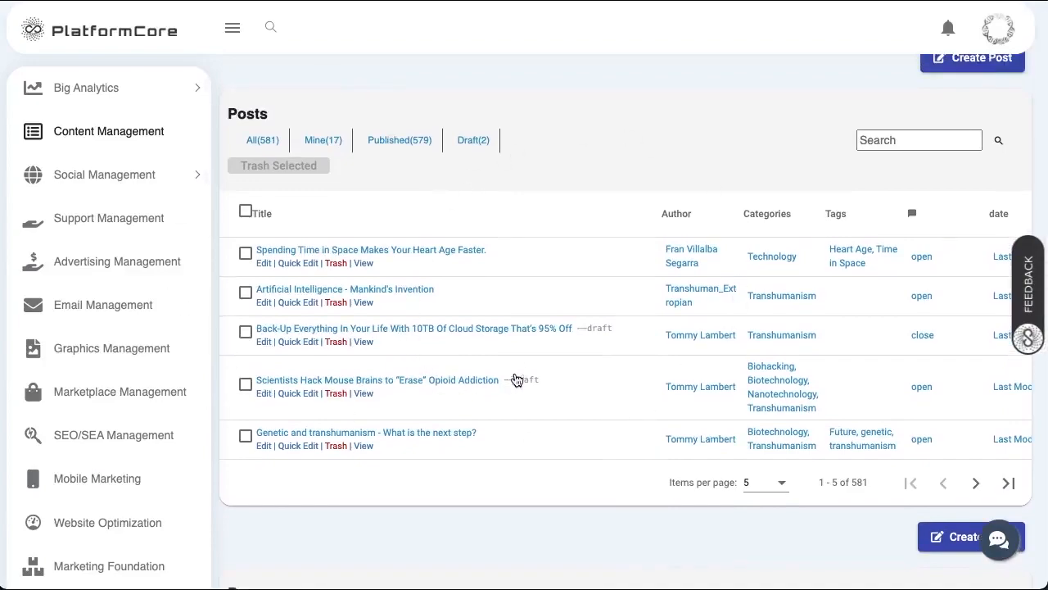
scroll(516, 373, down, 4)
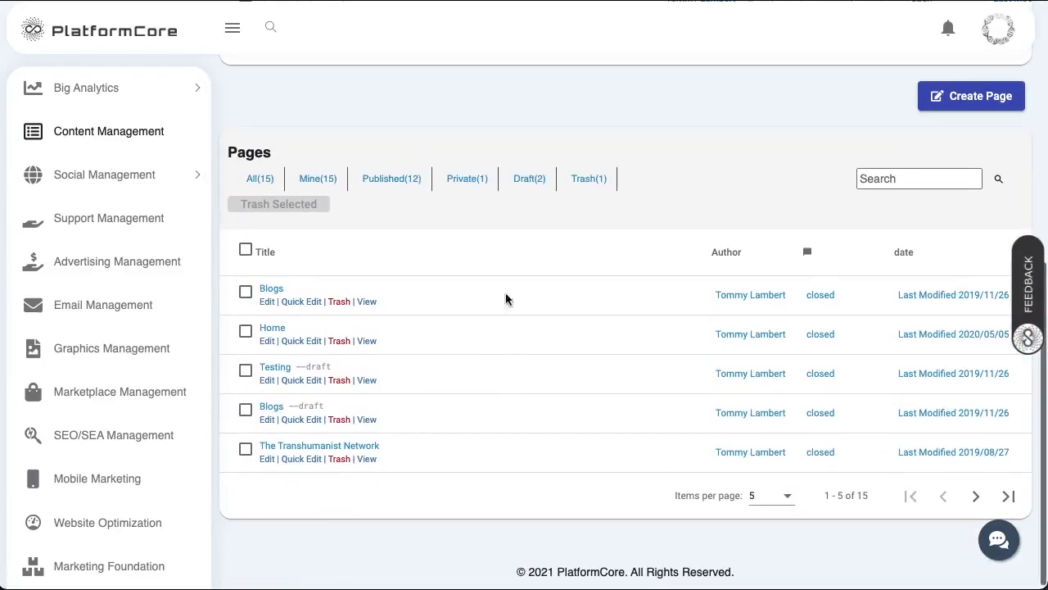
scroll(354, 195, up, 5)
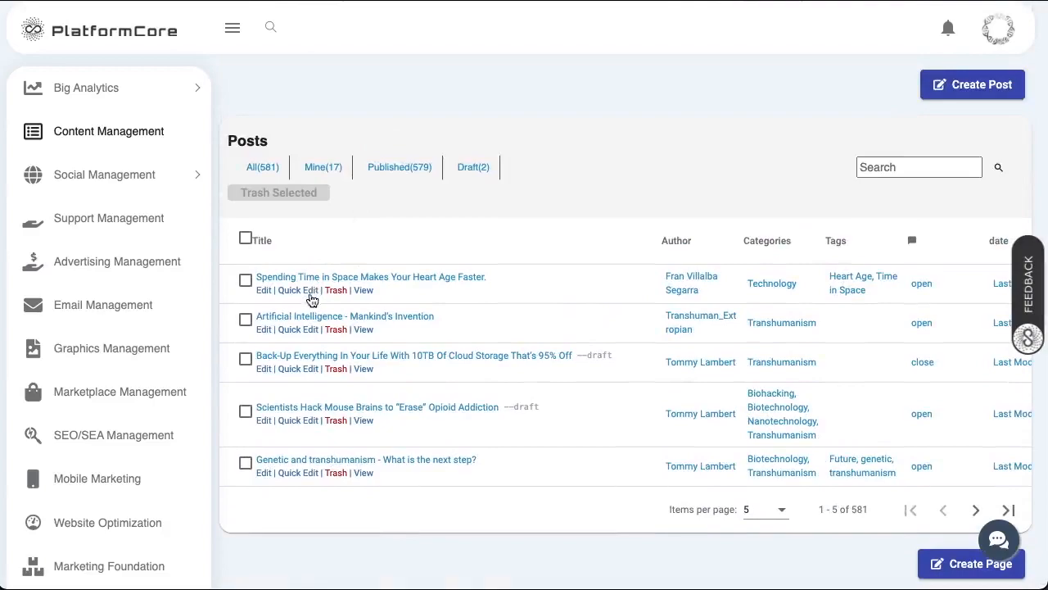
click(298, 291)
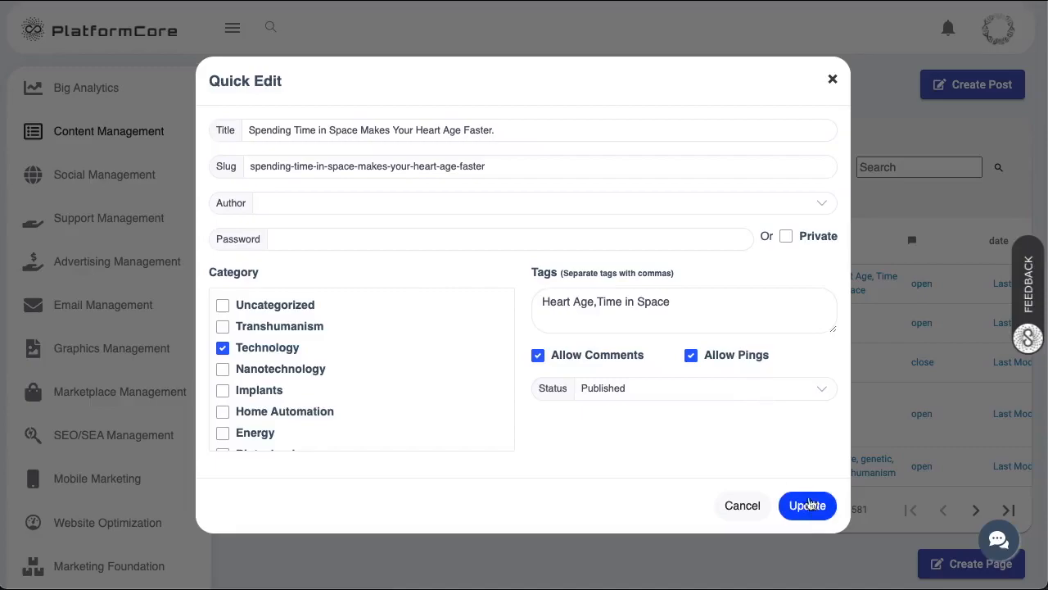
click(831, 78)
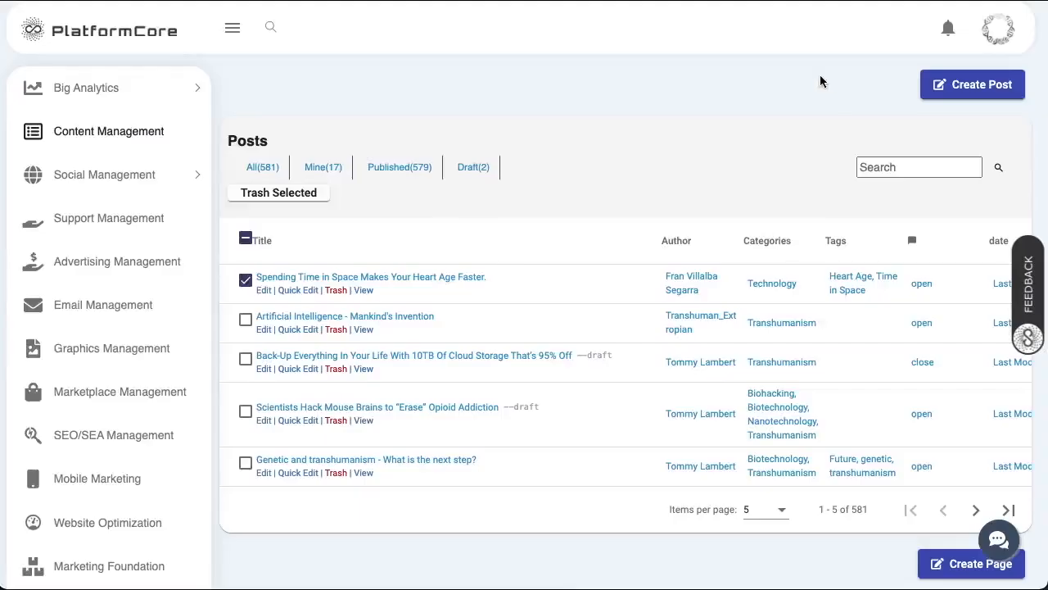
- Look over the heart-age post's full editor, then return to the Content Management list
click(264, 291)
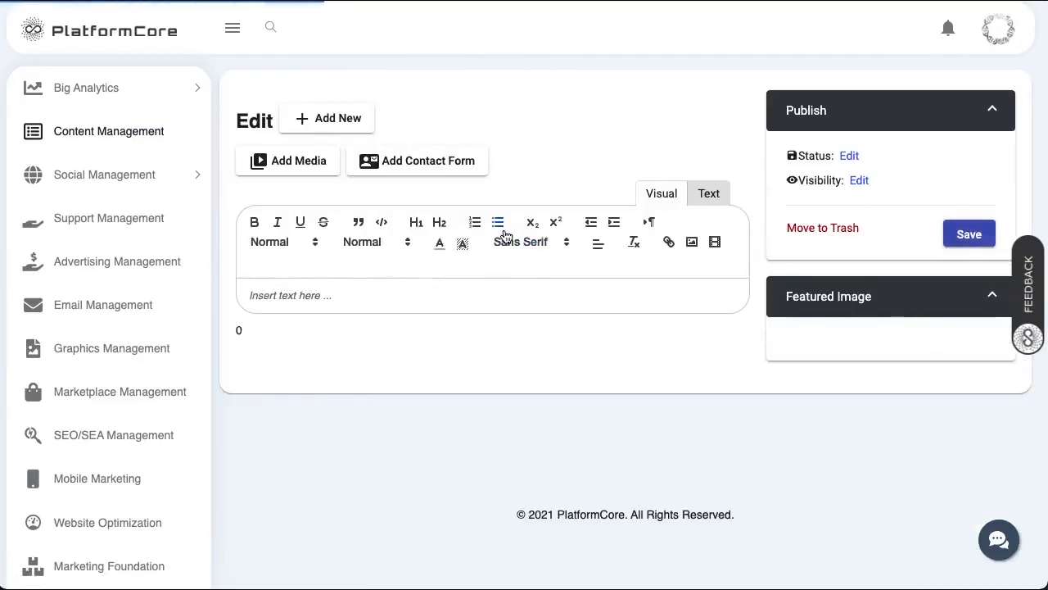
scroll(567, 544, down, 1)
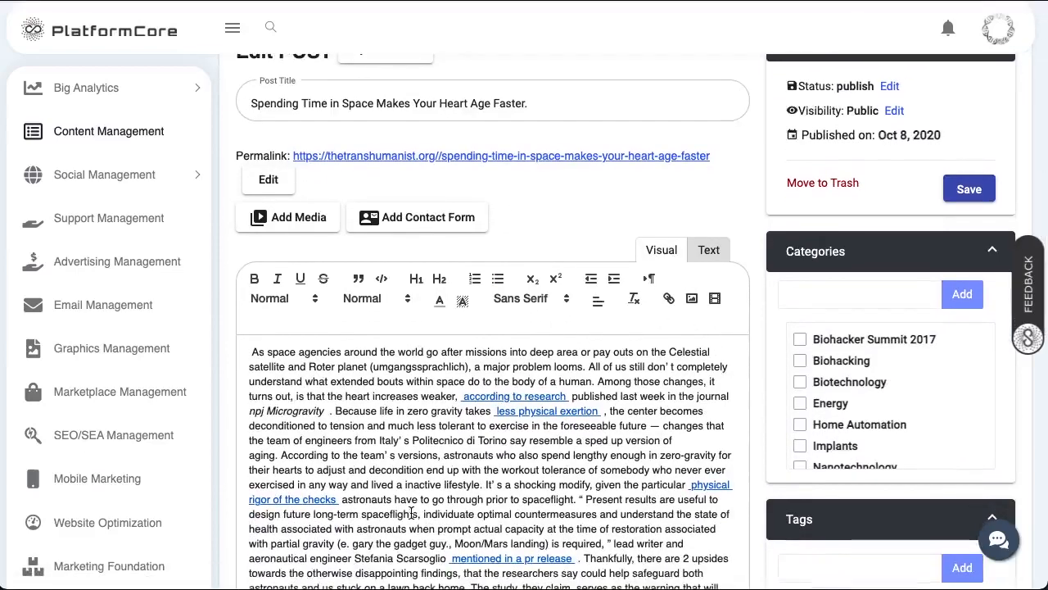
scroll(875, 257, up, 1)
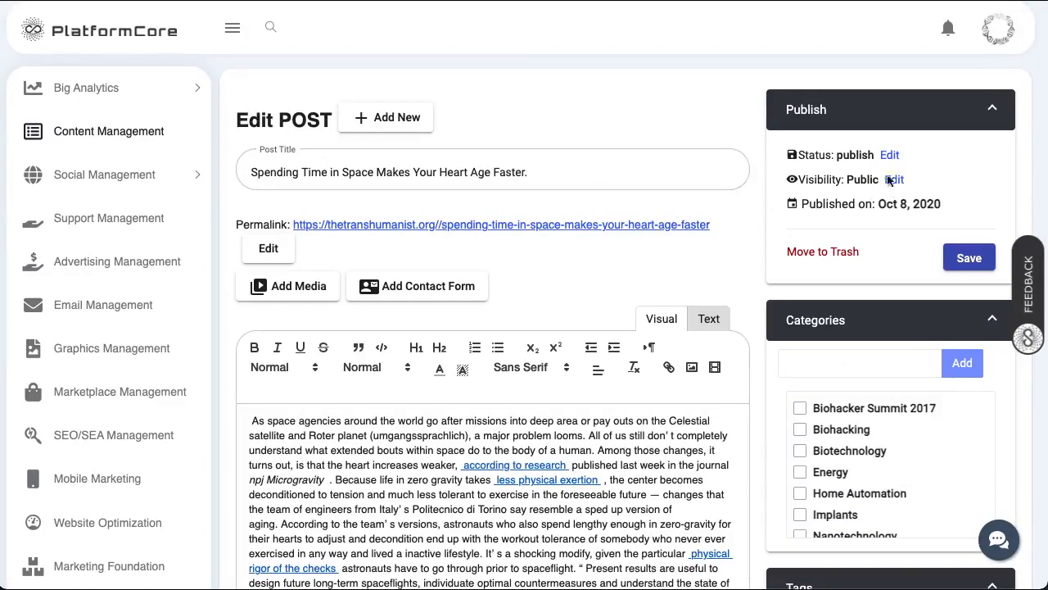
scroll(889, 211, down, 5)
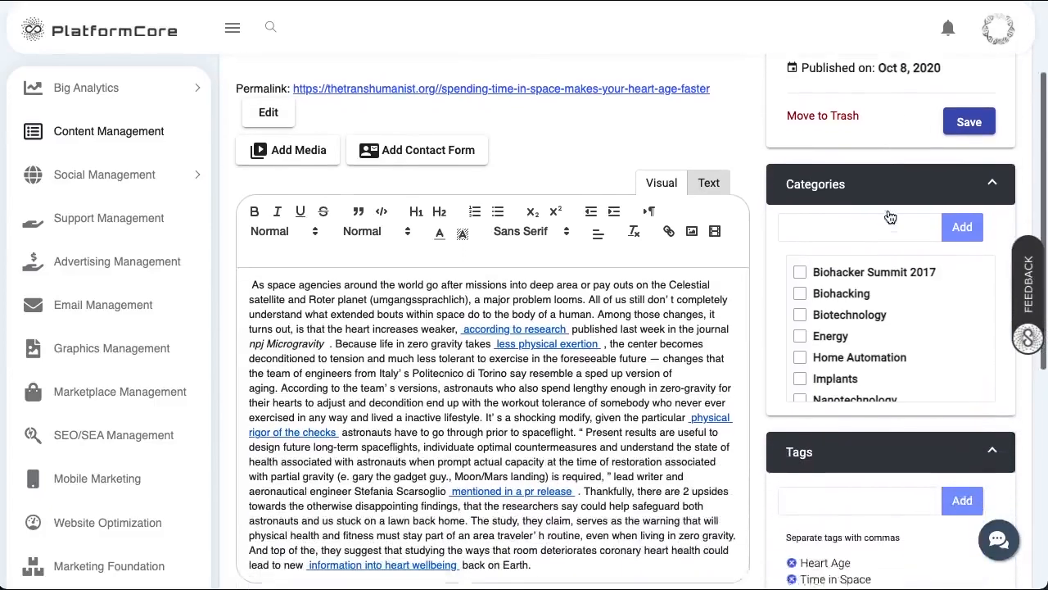
scroll(877, 413, down, 3)
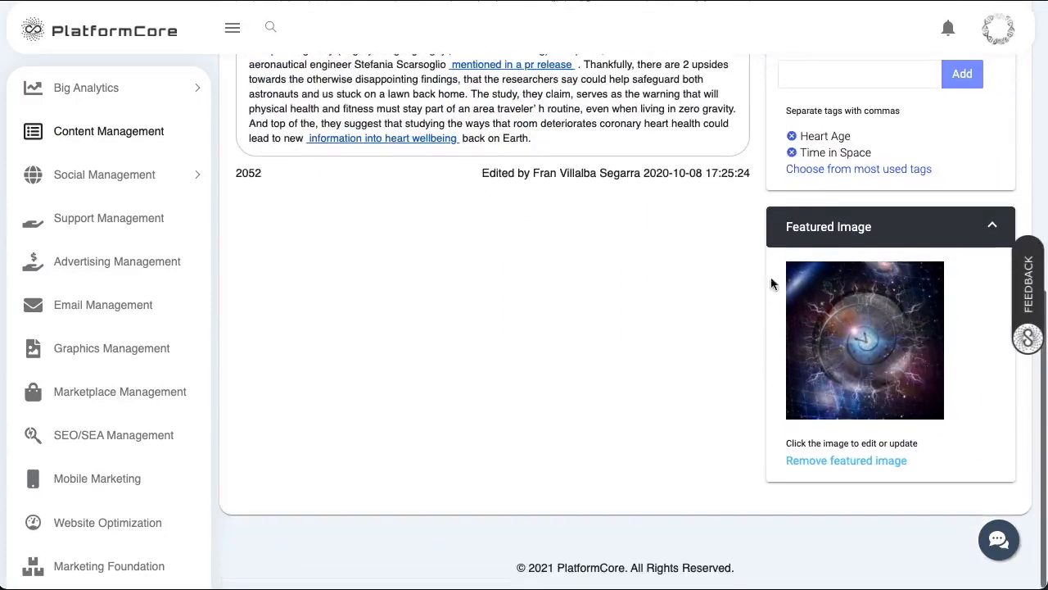
scroll(821, 293, up, 10)
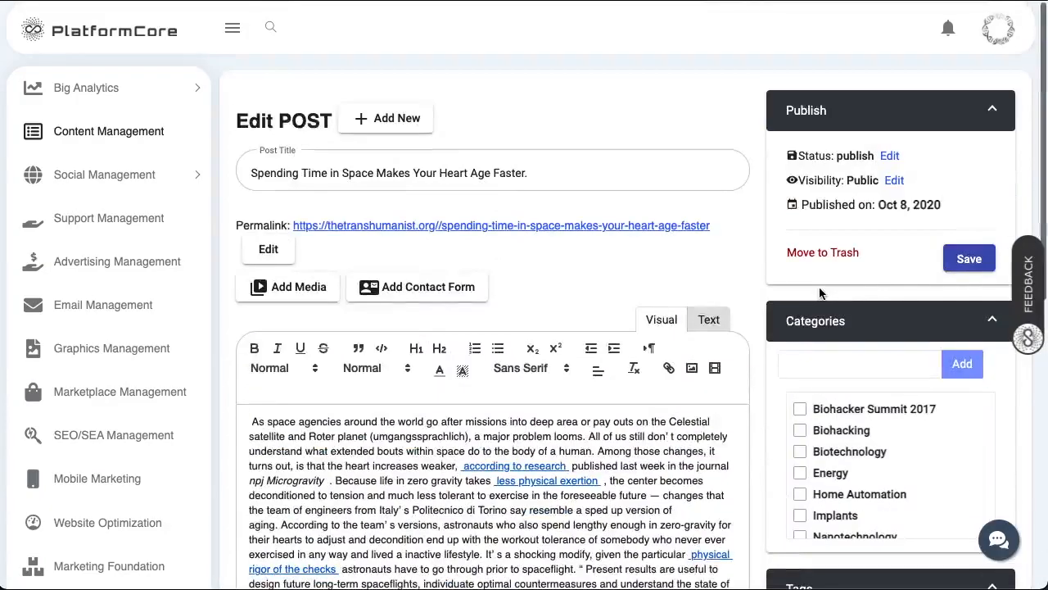
click(157, 133)
scroll(556, 434, down, 3)
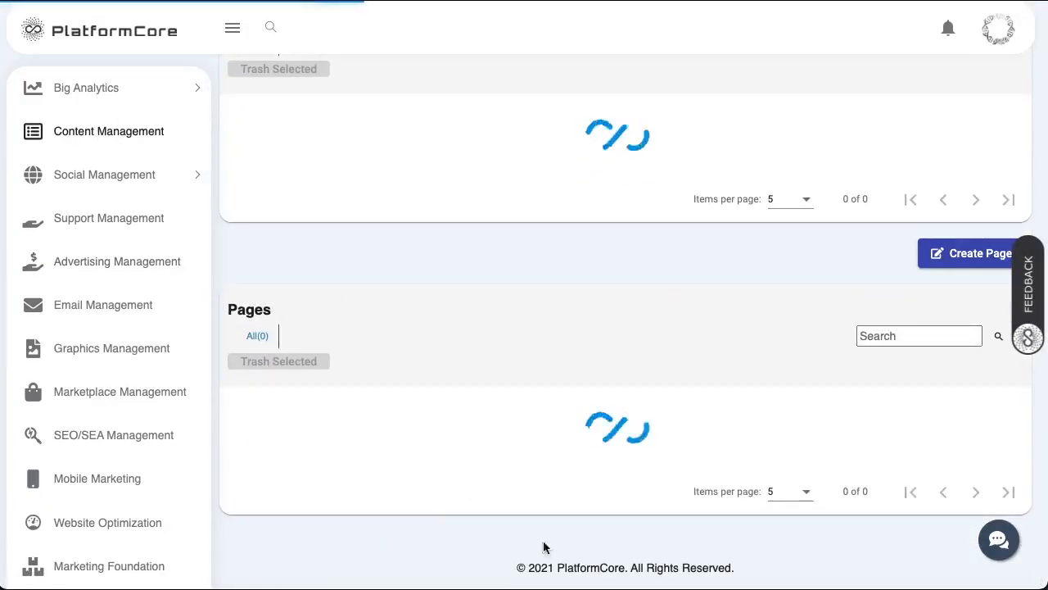
- Browse the Posts and Pages lists, then expand Social Management in the sidebar
scroll(562, 377, down, 2)
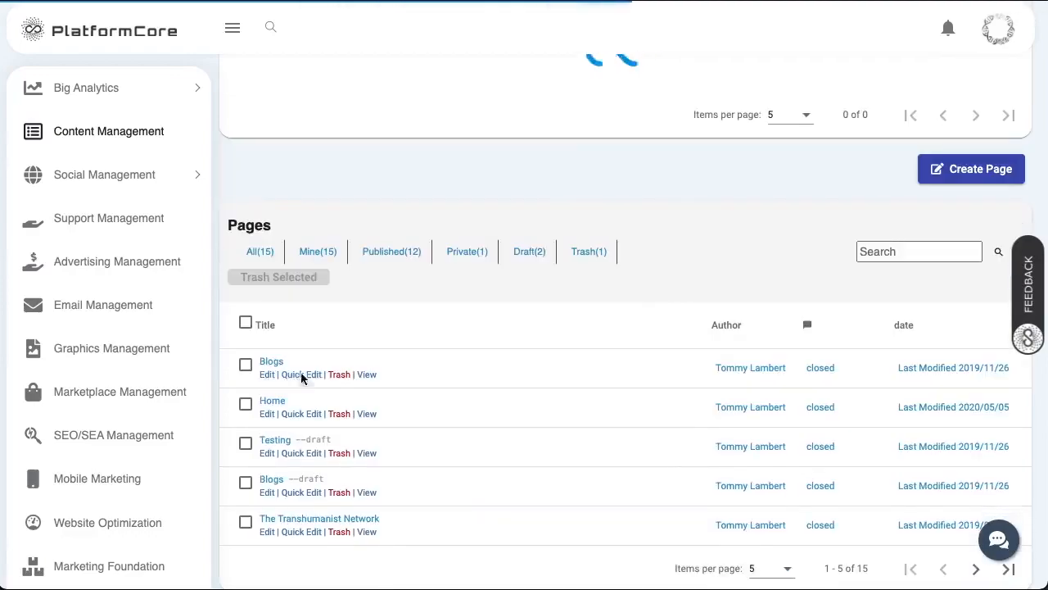
scroll(448, 352, down, 3)
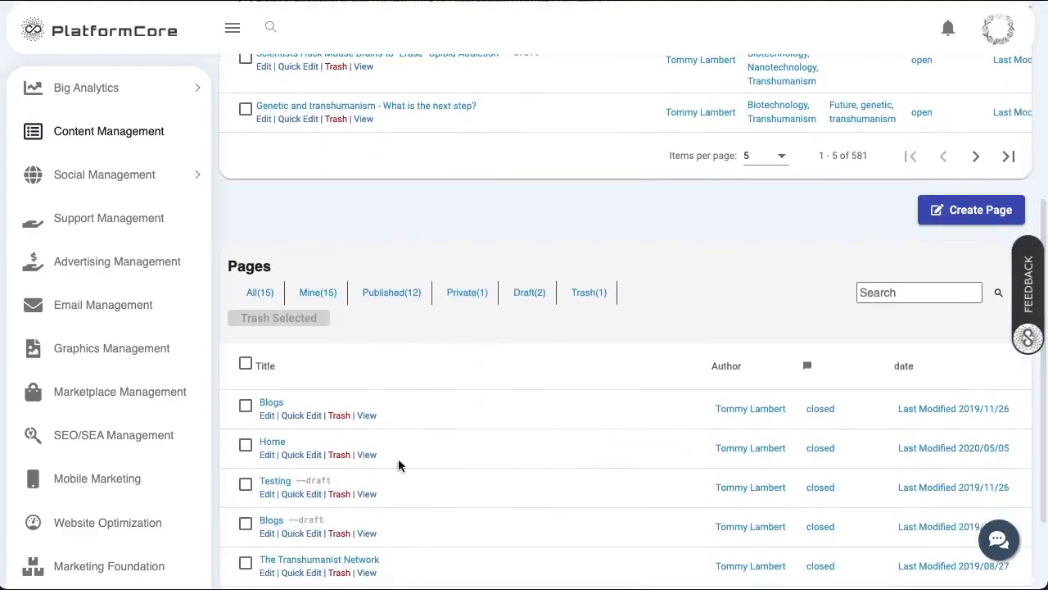
scroll(417, 420, up, 3)
scroll(417, 421, down, 3)
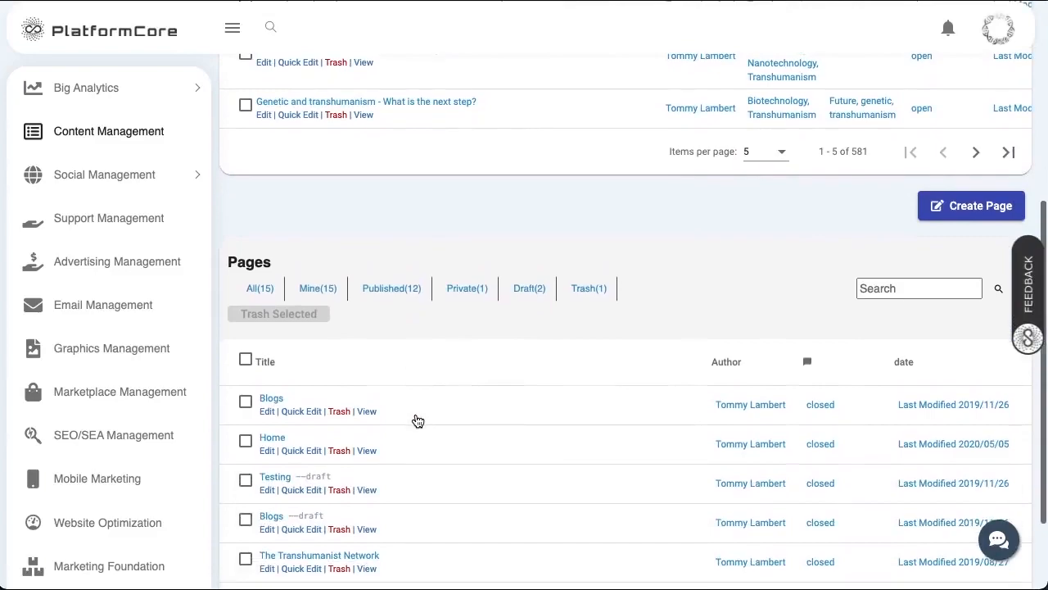
scroll(416, 421, down, 2)
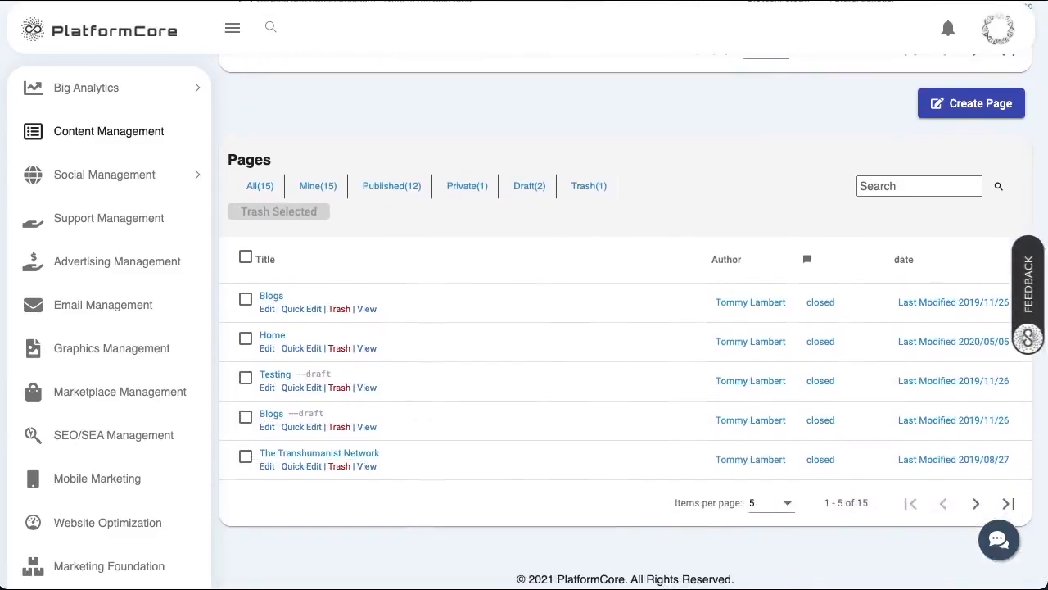
scroll(622, 328, up, 9)
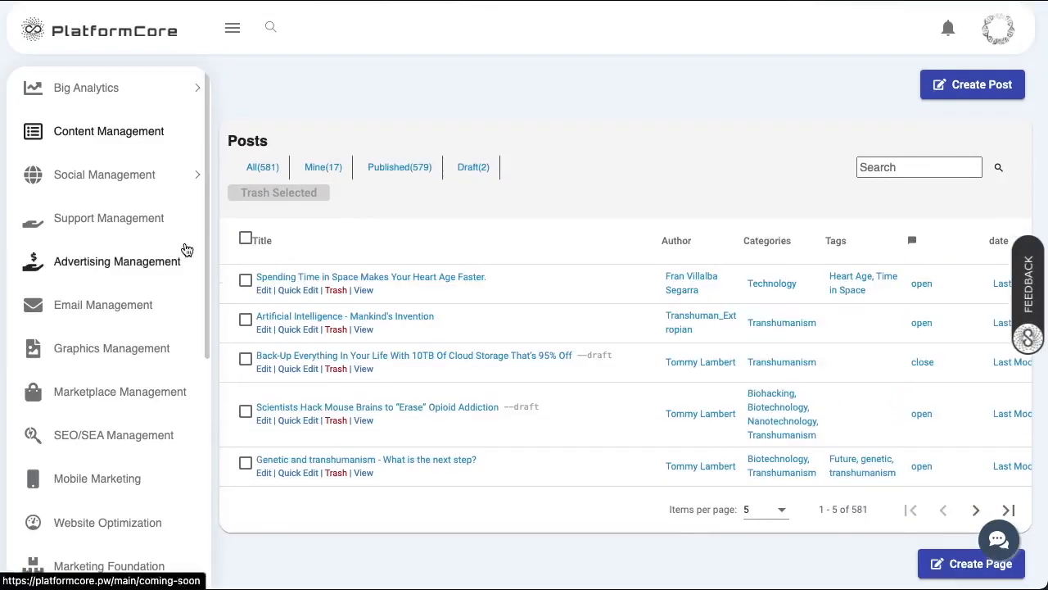
click(111, 179)
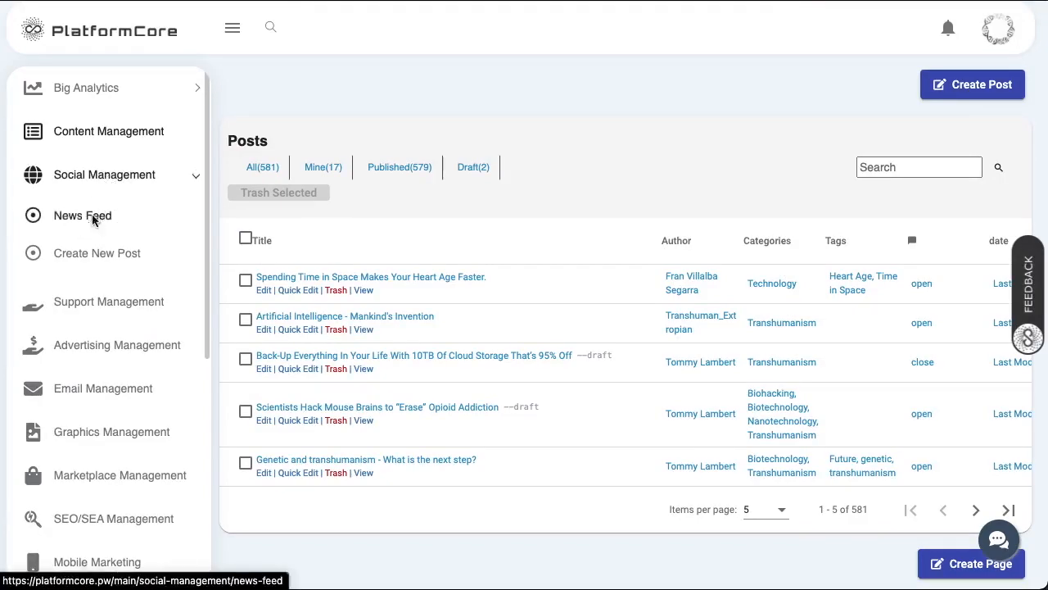
- Open the News Feed and save The Transhumanist's Facebook, Twitter and LinkedIn streams
click(93, 220)
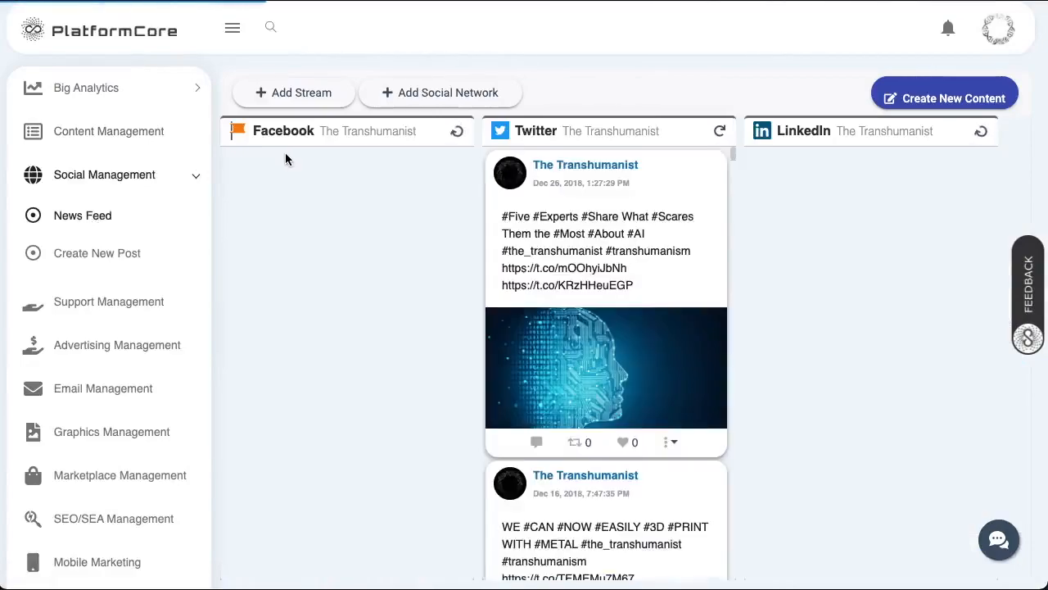
click(302, 92)
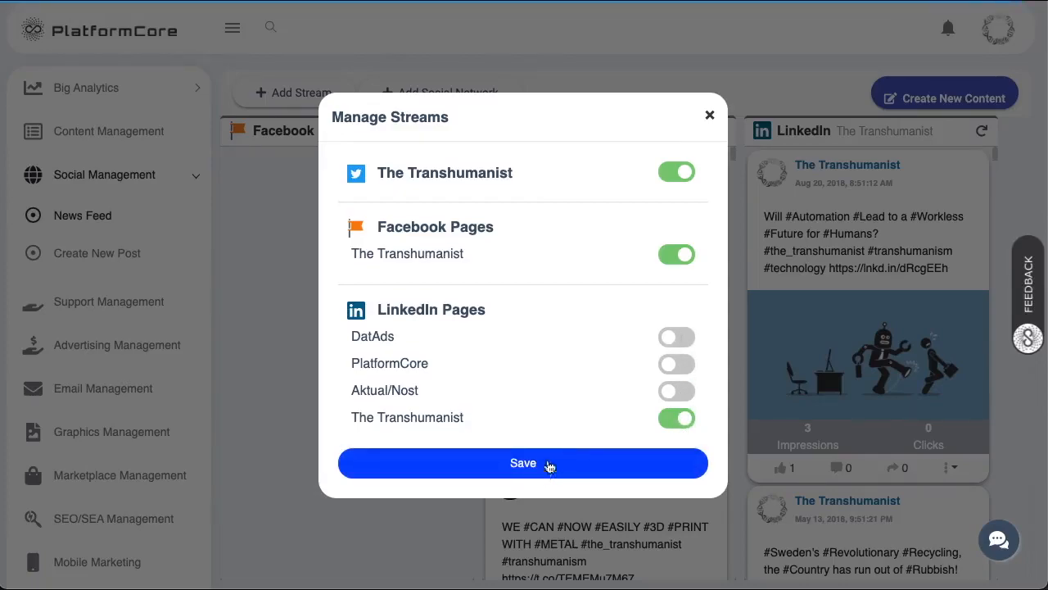
click(709, 115)
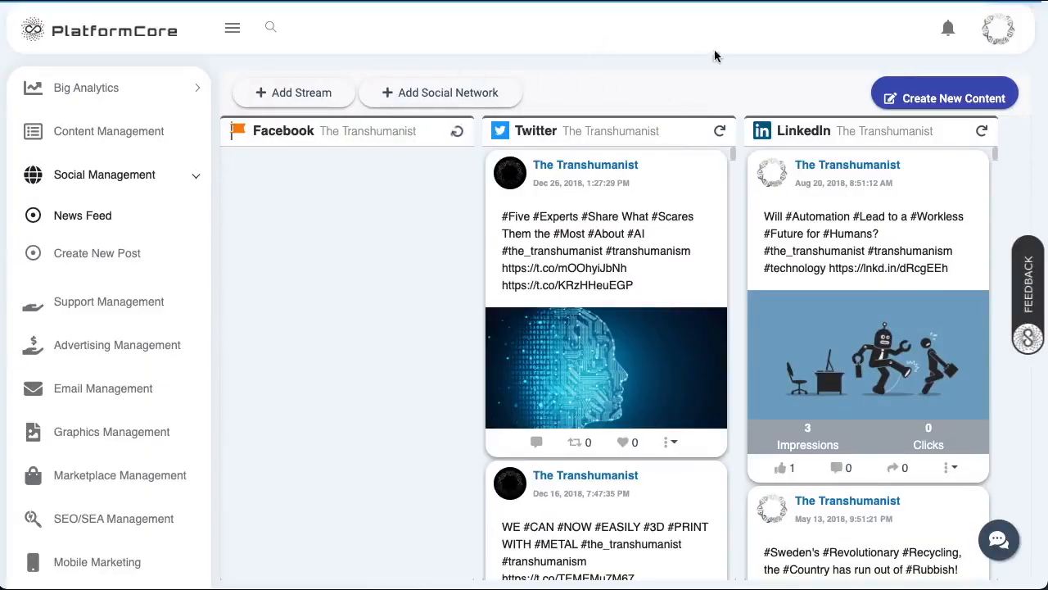
- Open a feed post's comments and close them again
scroll(647, 327, down, 1)
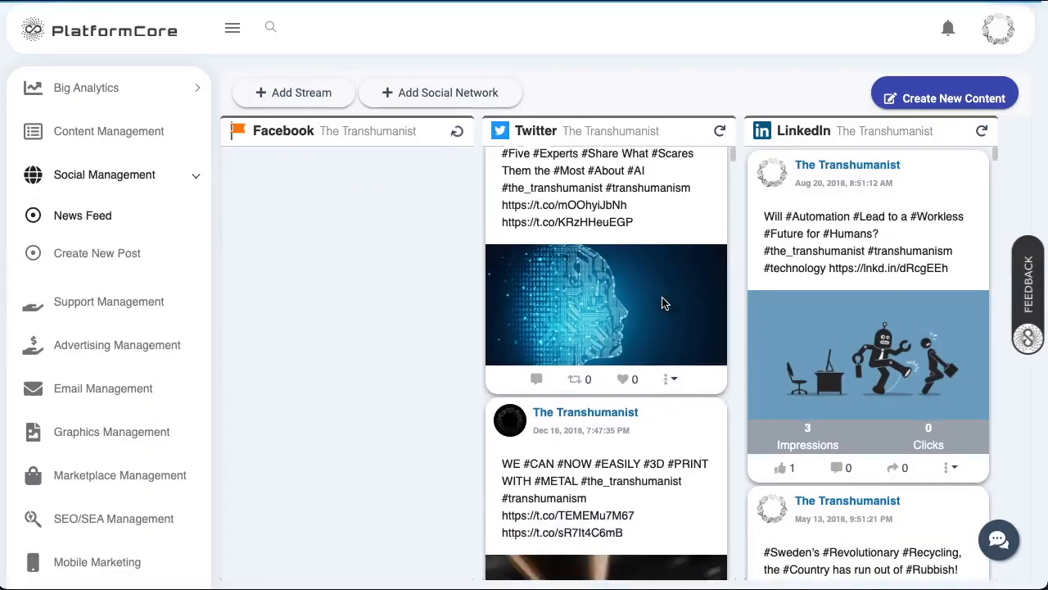
scroll(617, 354, up, 1)
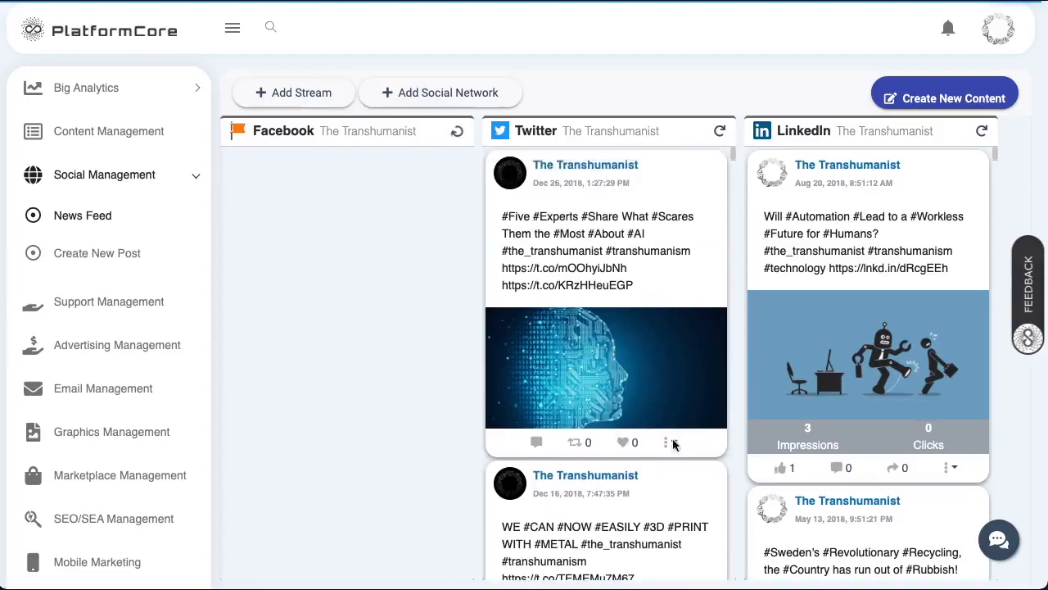
click(841, 467)
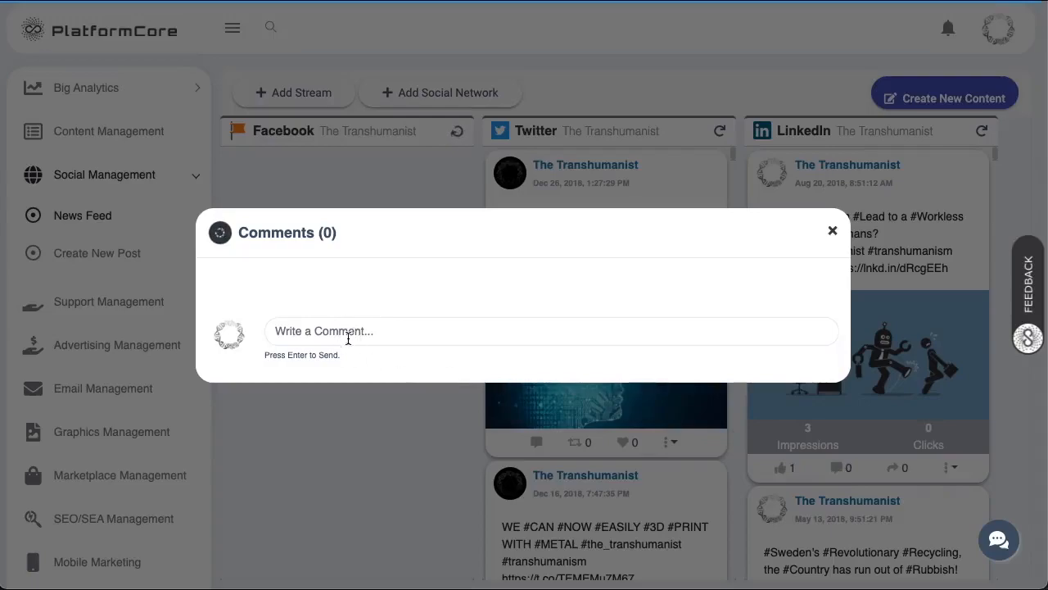
click(831, 230)
- Start a new post for Facebook, Twitter and LinkedIn, each targeting The Transhumanist page
click(127, 260)
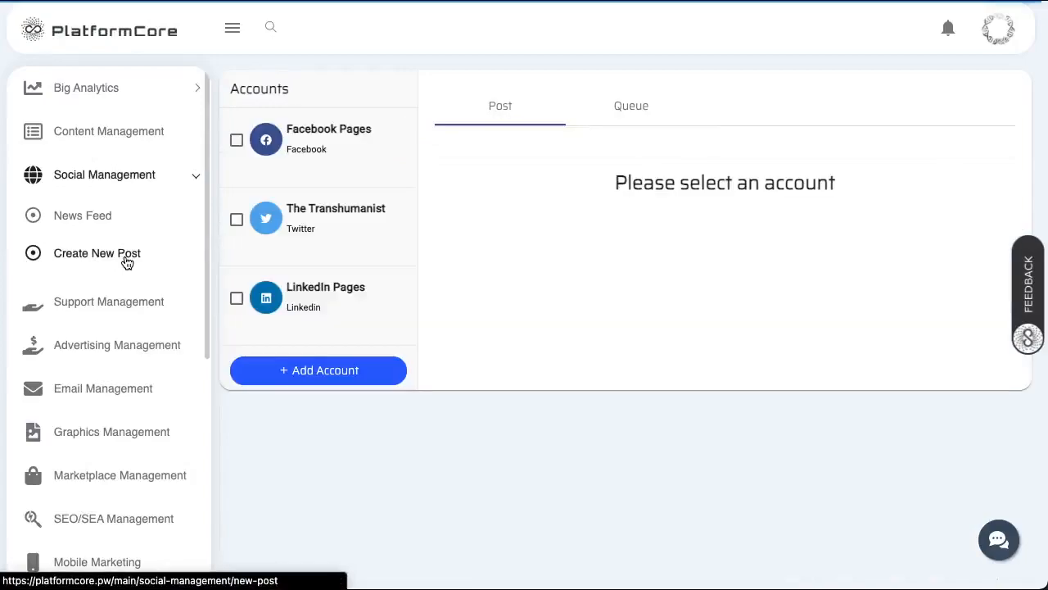
click(236, 140)
click(236, 219)
click(237, 299)
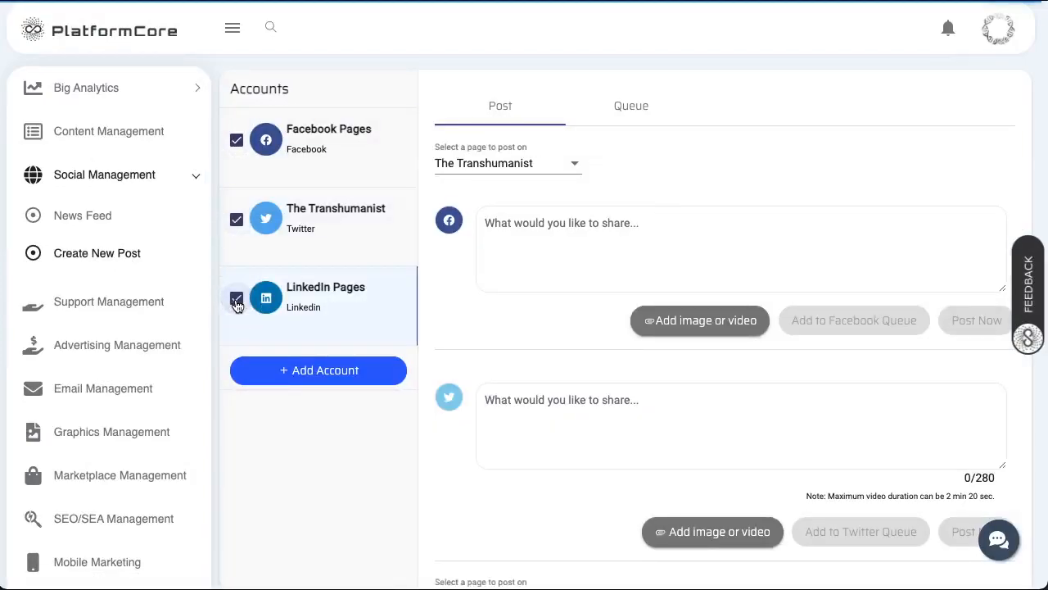
click(547, 166)
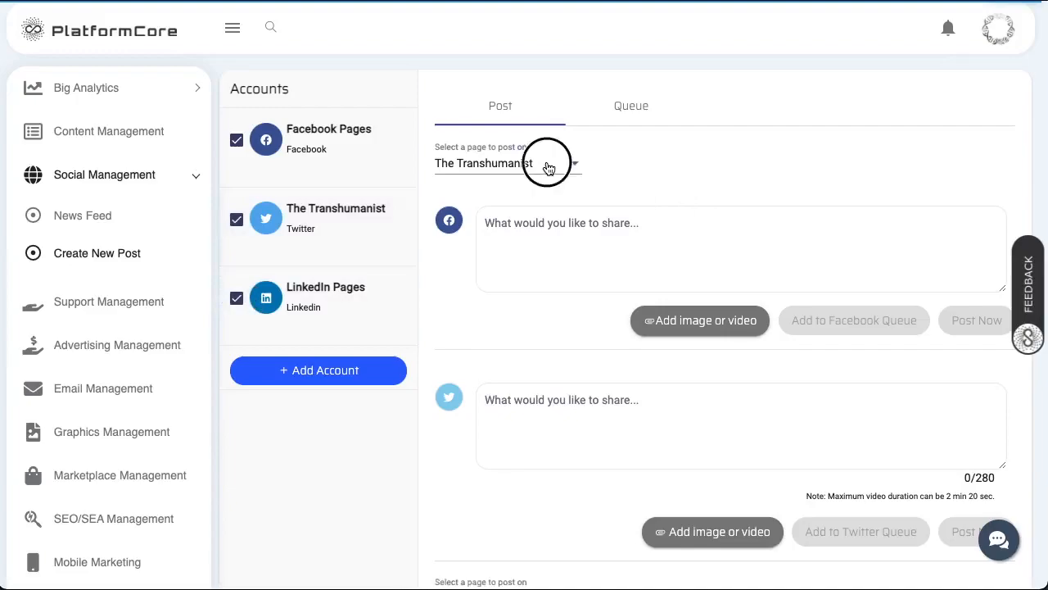
click(549, 165)
scroll(550, 227, down, 3)
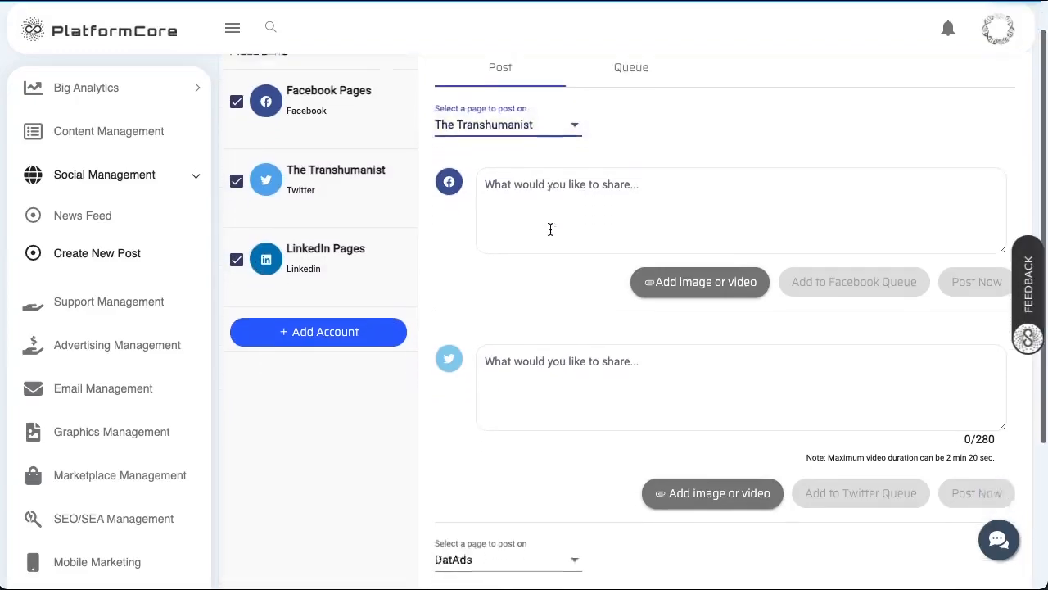
click(519, 463)
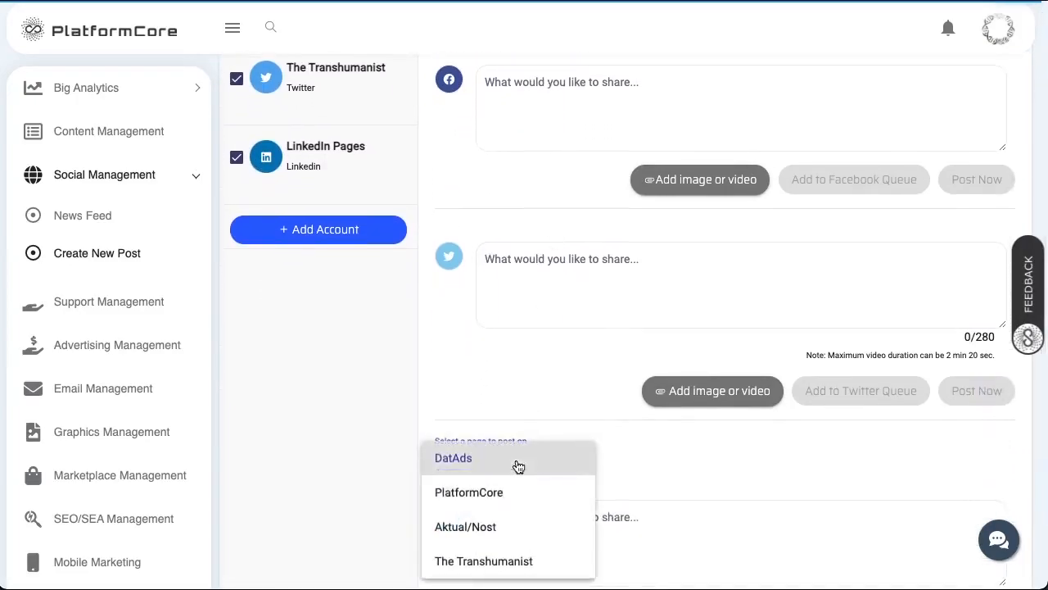
click(510, 559)
- Write 'Test post' in the Facebook box and paste it into the Twitter and LinkedIn boxes
scroll(523, 237, up, 2)
click(524, 208)
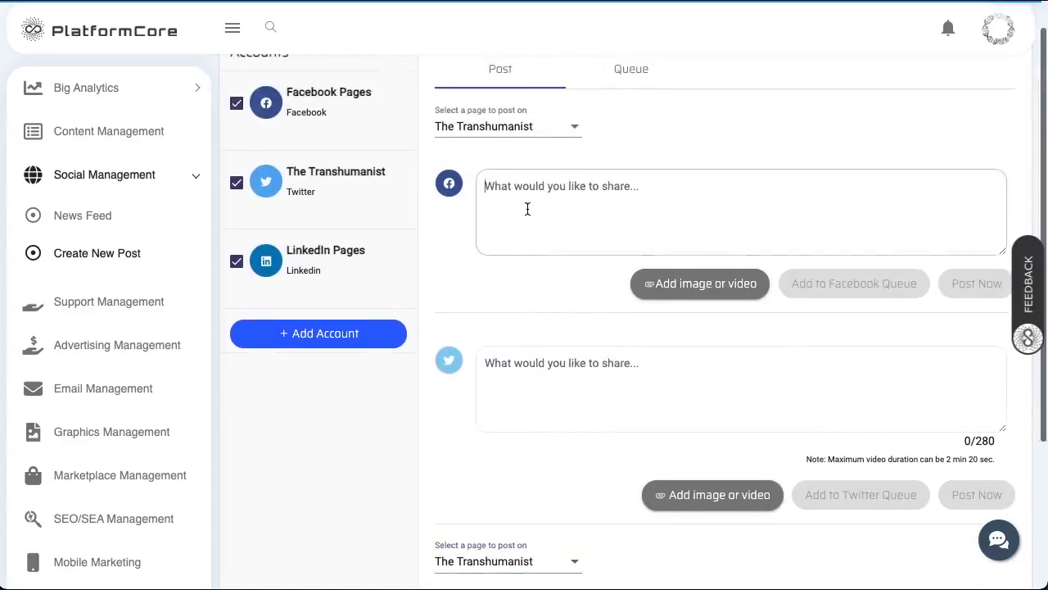
text(Test)
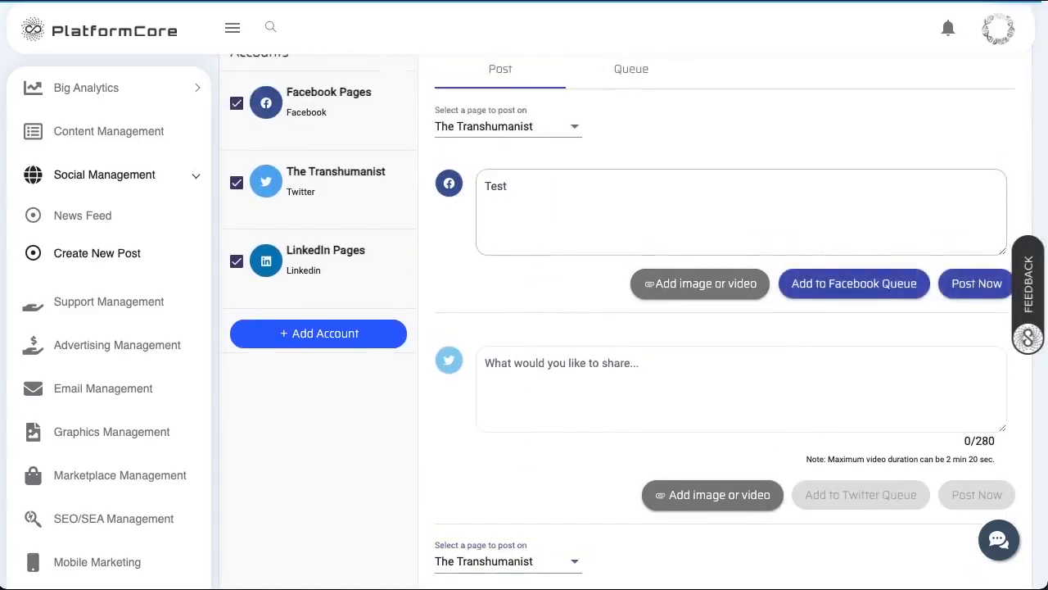
text( post)
drag(582, 190, 473, 227)
key(ctrl+c)
click(557, 366)
key(ctrl+v)
scroll(554, 362, down, 3)
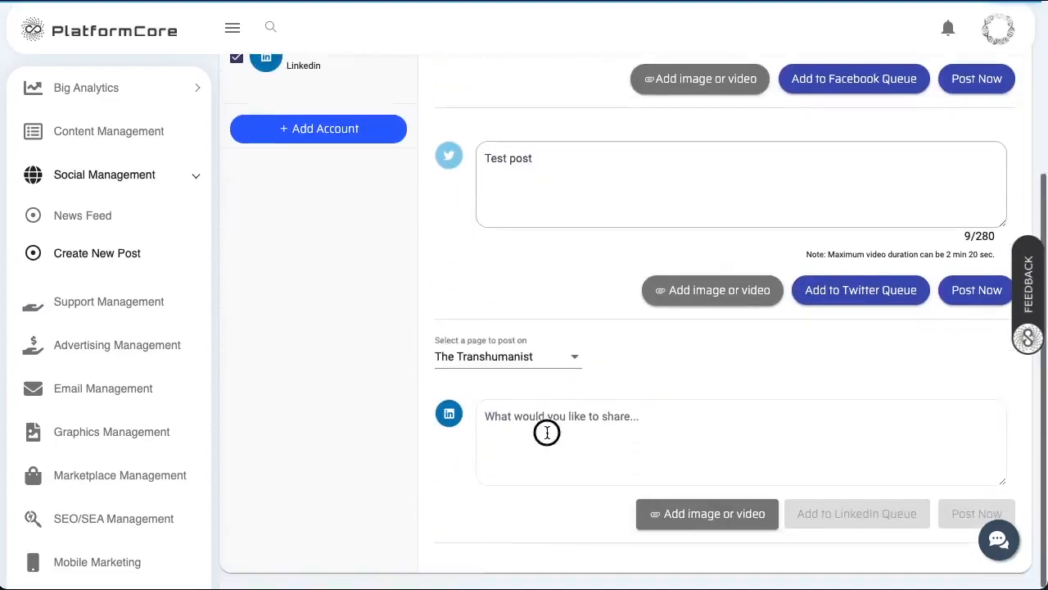
click(545, 431)
key(ctrl+v)
scroll(547, 432, up, 3)
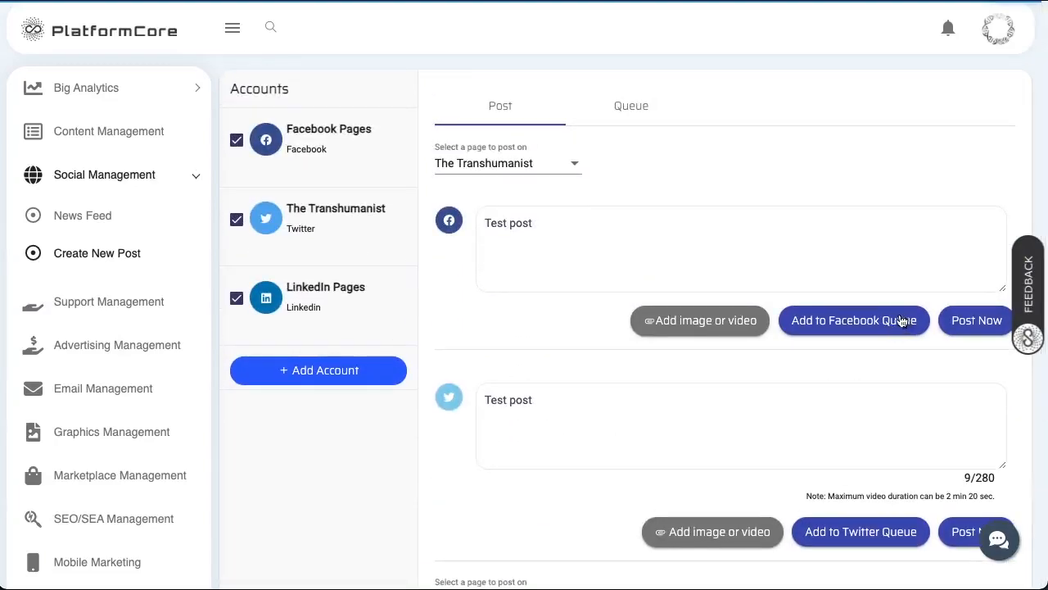
scroll(686, 330, down, 3)
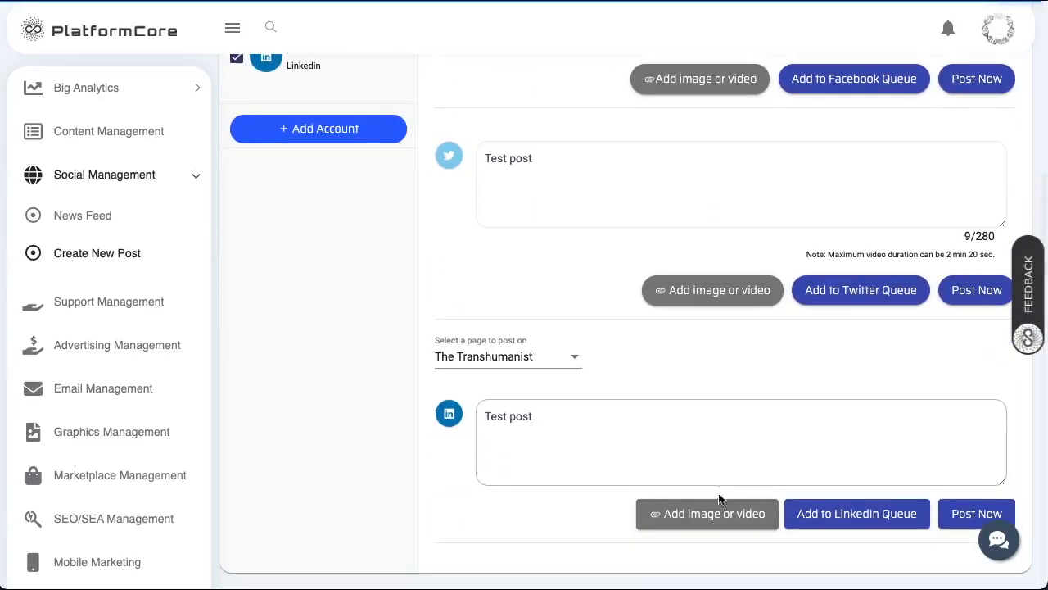
scroll(844, 299, up, 3)
- Queue the Facebook test post for 24 January 2021 at 15:00
click(858, 309)
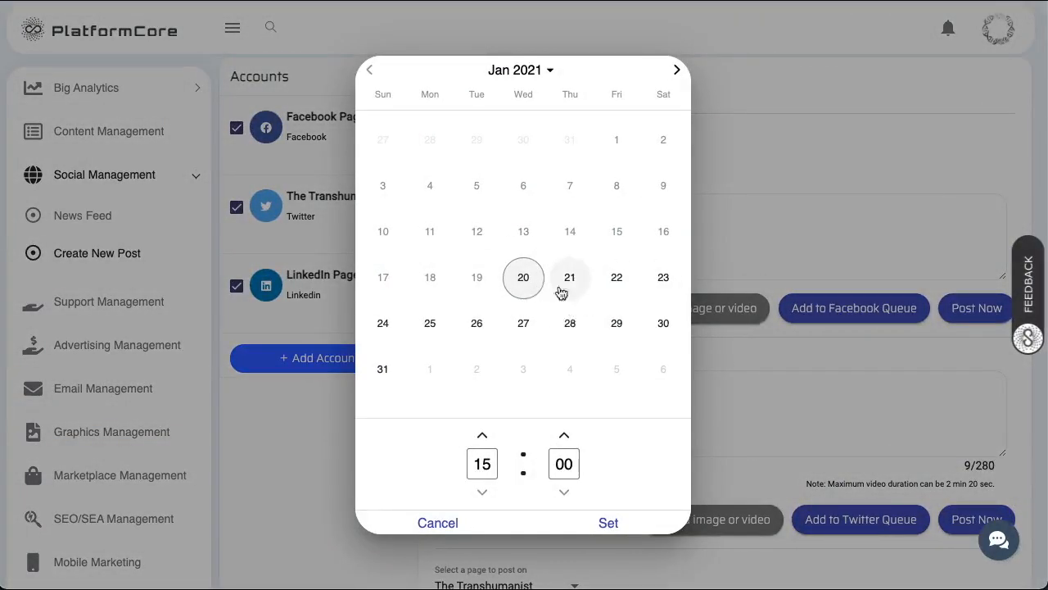
click(380, 331)
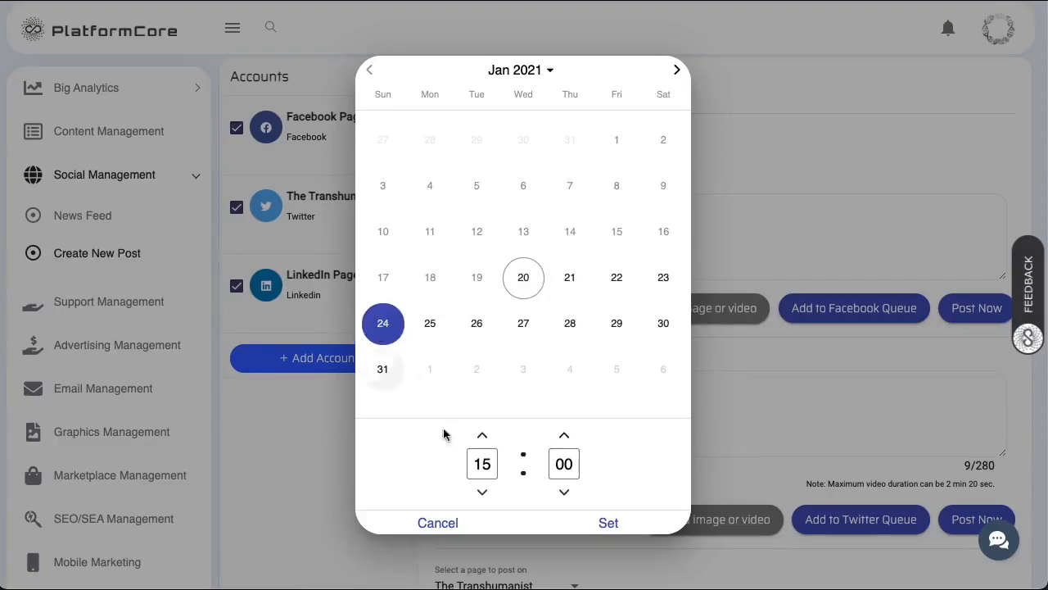
click(640, 537)
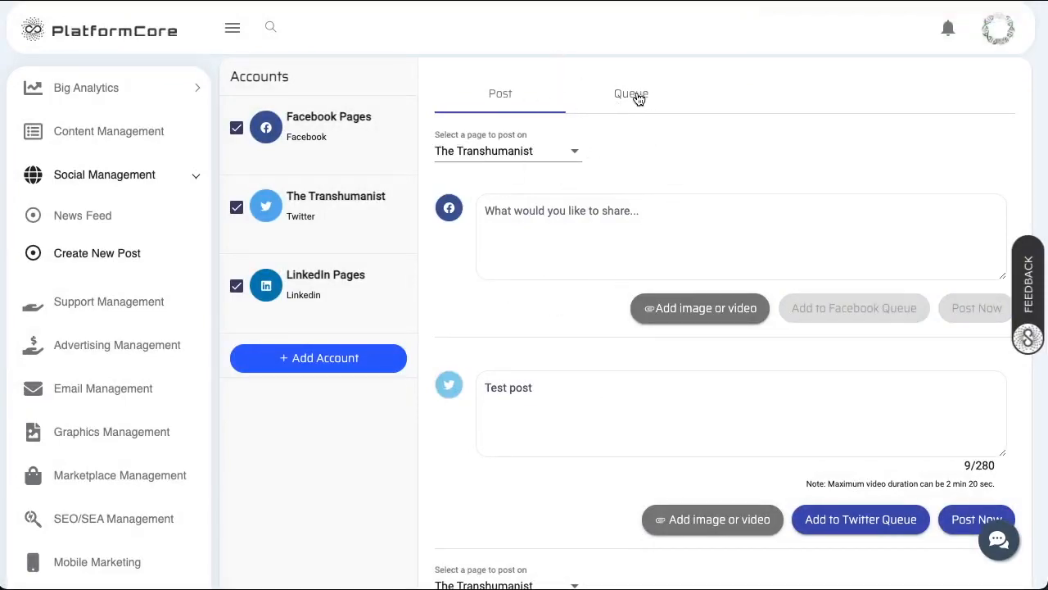
- Review the Facebook Pages queue, preview the pending Test post, and show it on the calendar
click(632, 95)
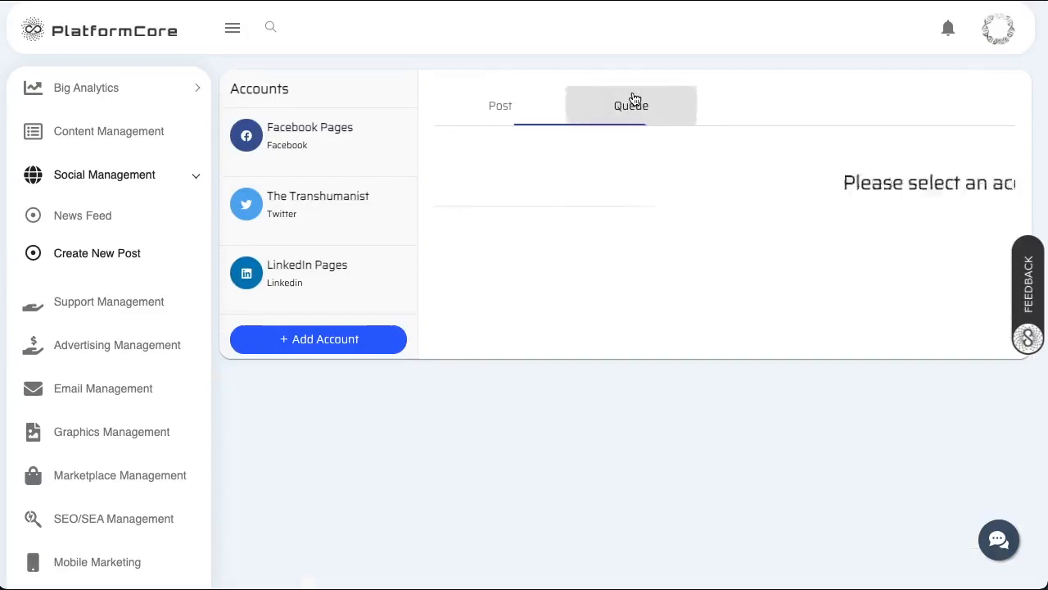
click(345, 131)
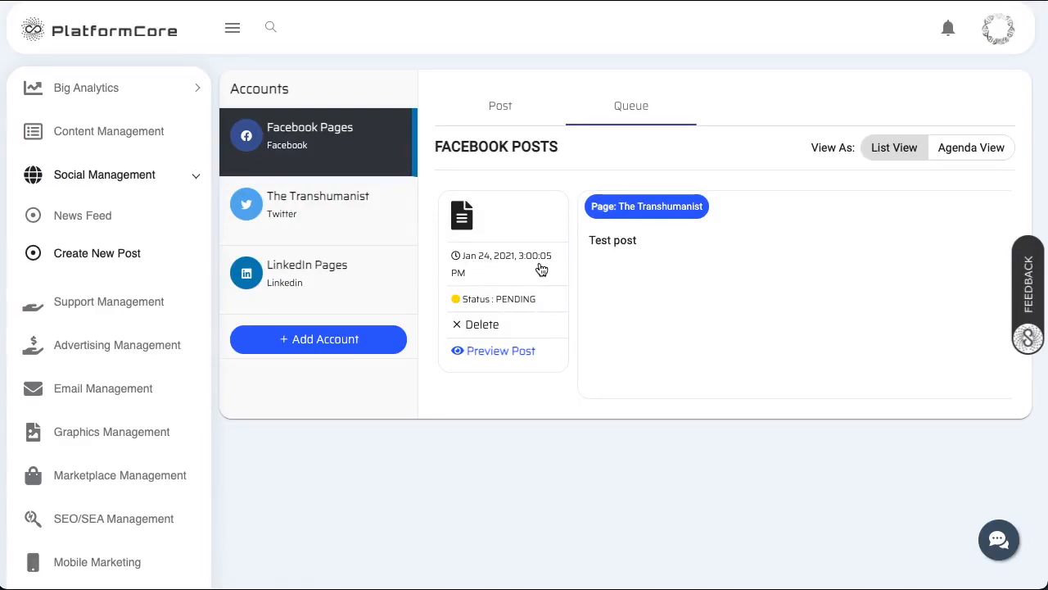
click(508, 357)
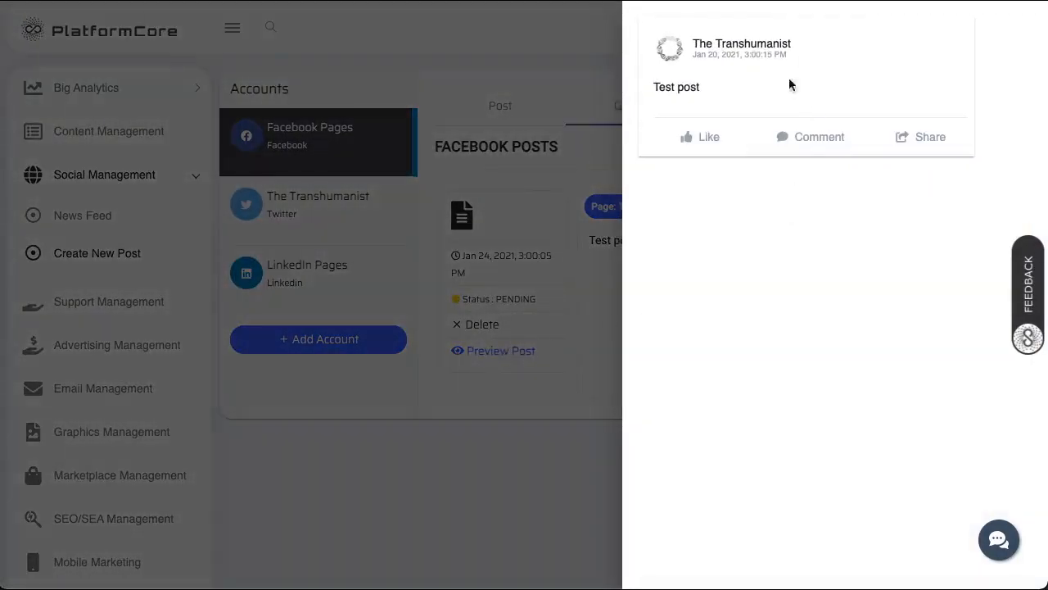
click(515, 345)
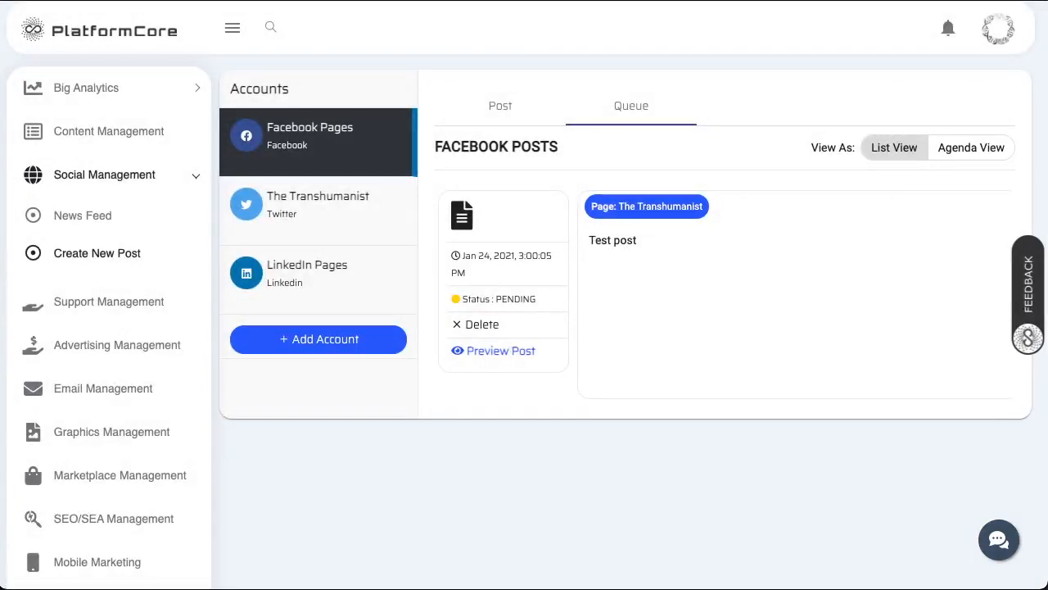
click(971, 149)
scroll(533, 542, down, 2)
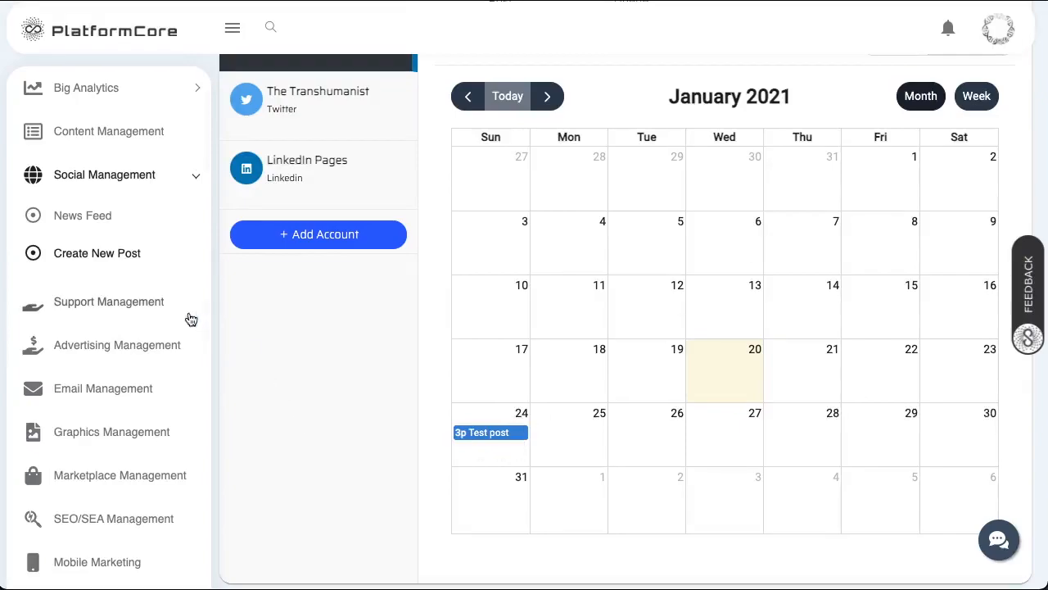
click(115, 302)
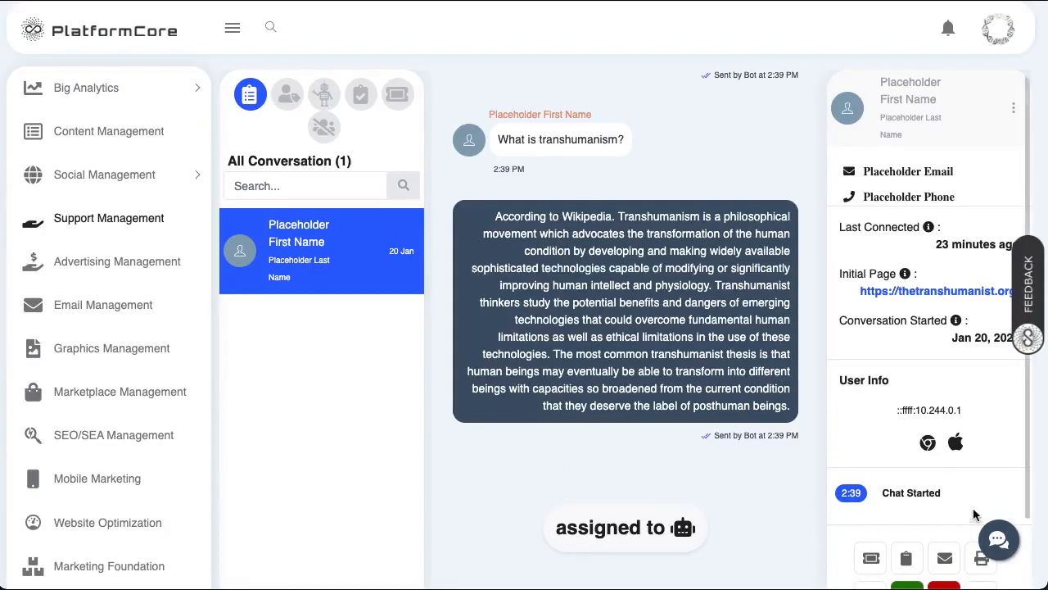
click(1000, 539)
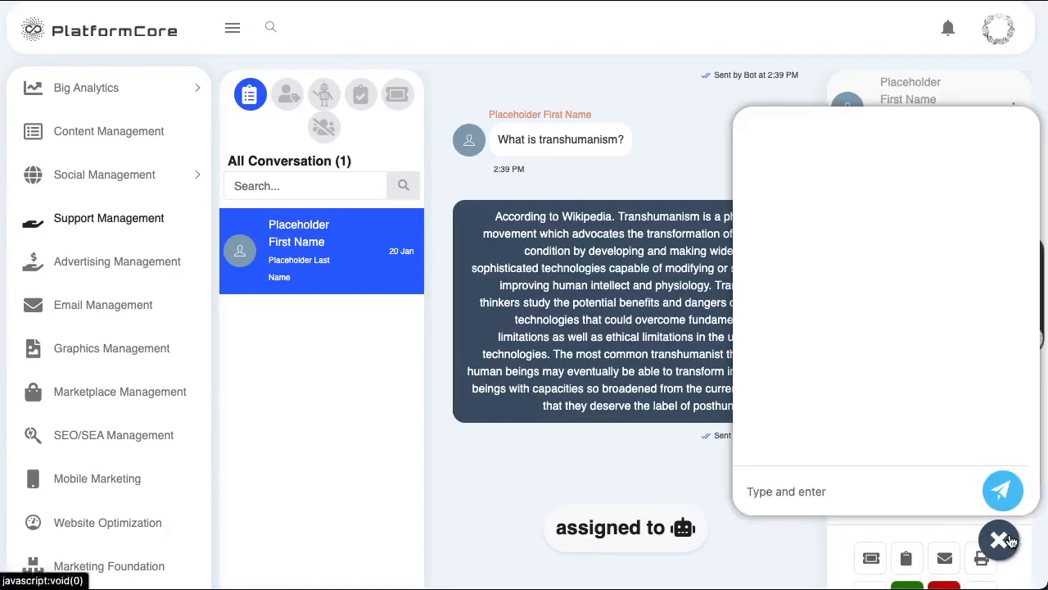
click(1001, 540)
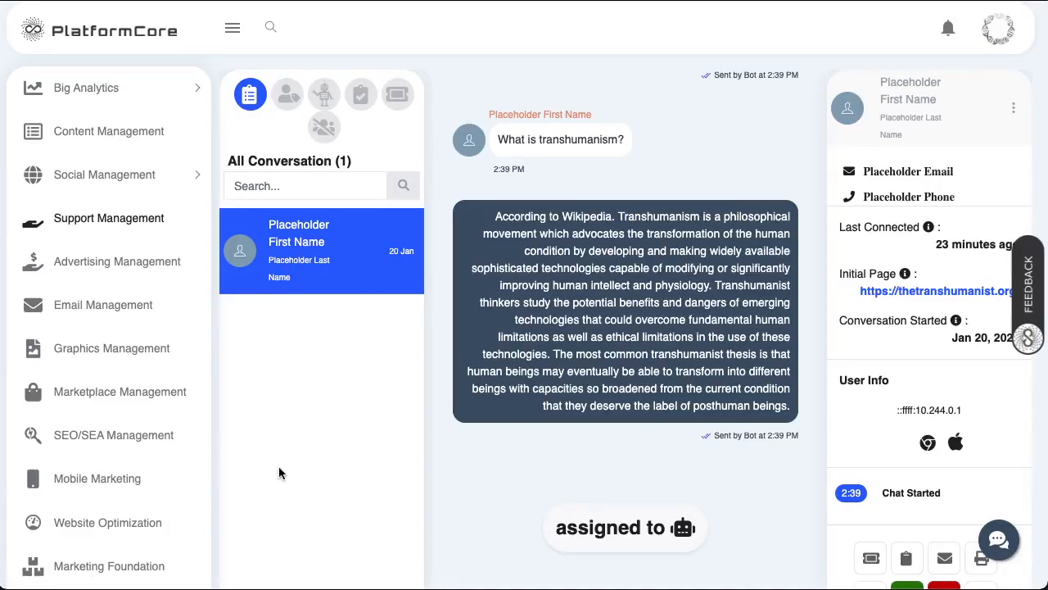
scroll(726, 515, down, 2)
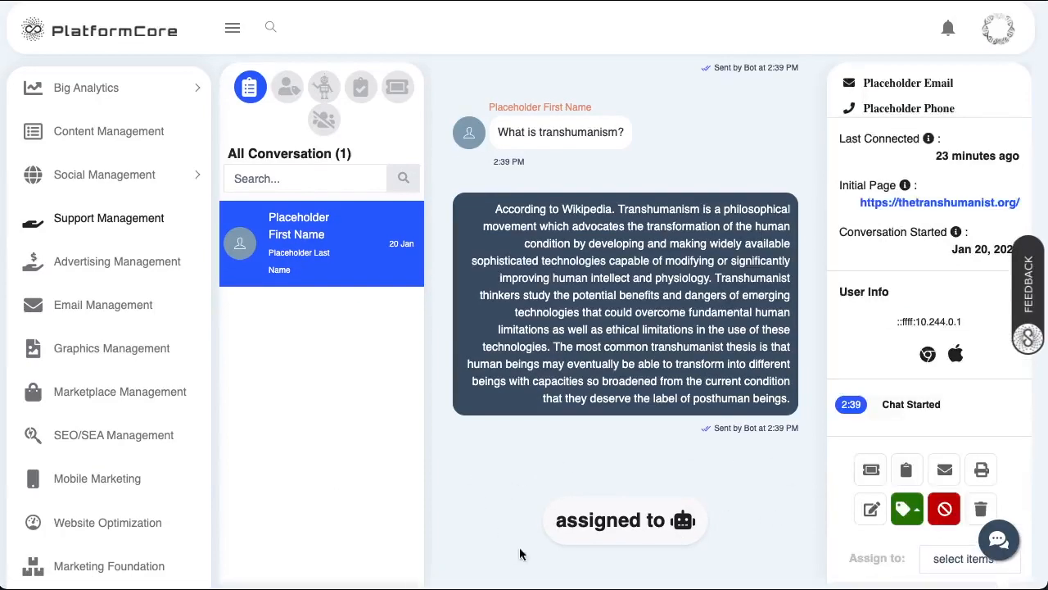
click(939, 560)
click(971, 495)
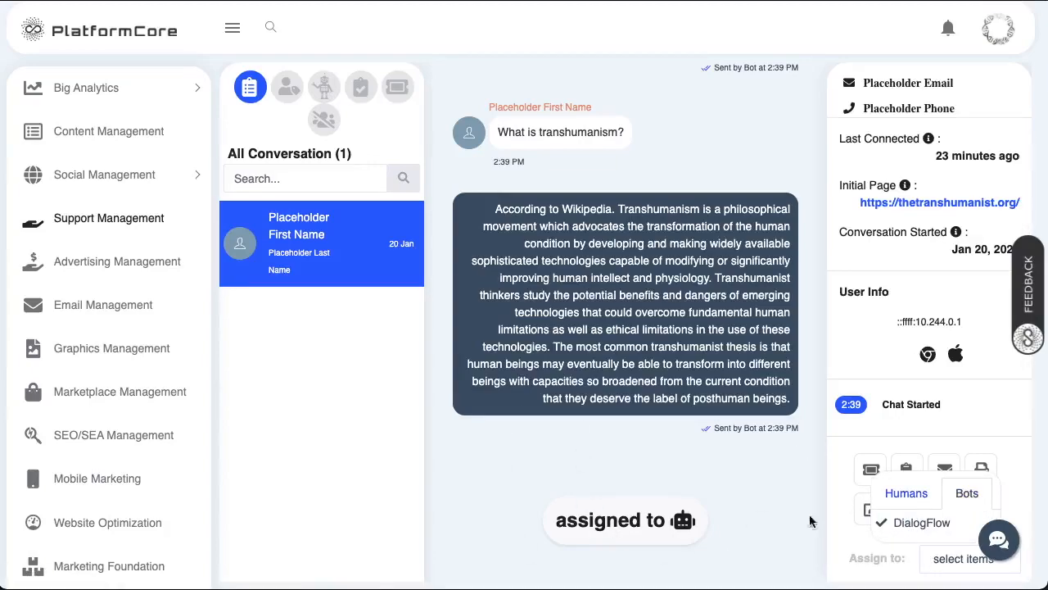
click(908, 495)
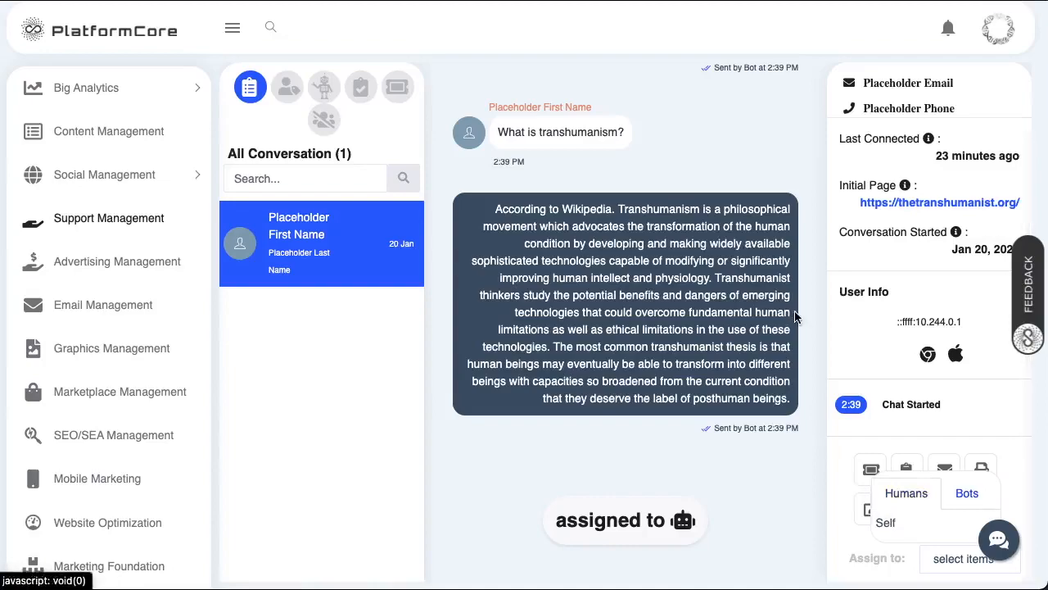
click(471, 267)
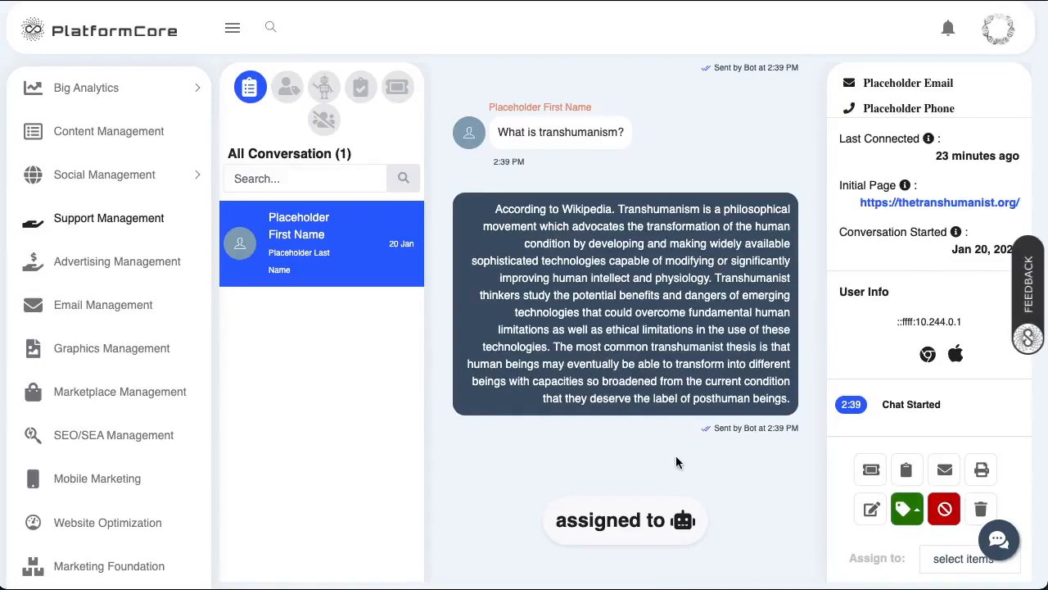
- Reopen the visitor's conversation and assign it to the DialogFlow bot
click(324, 235)
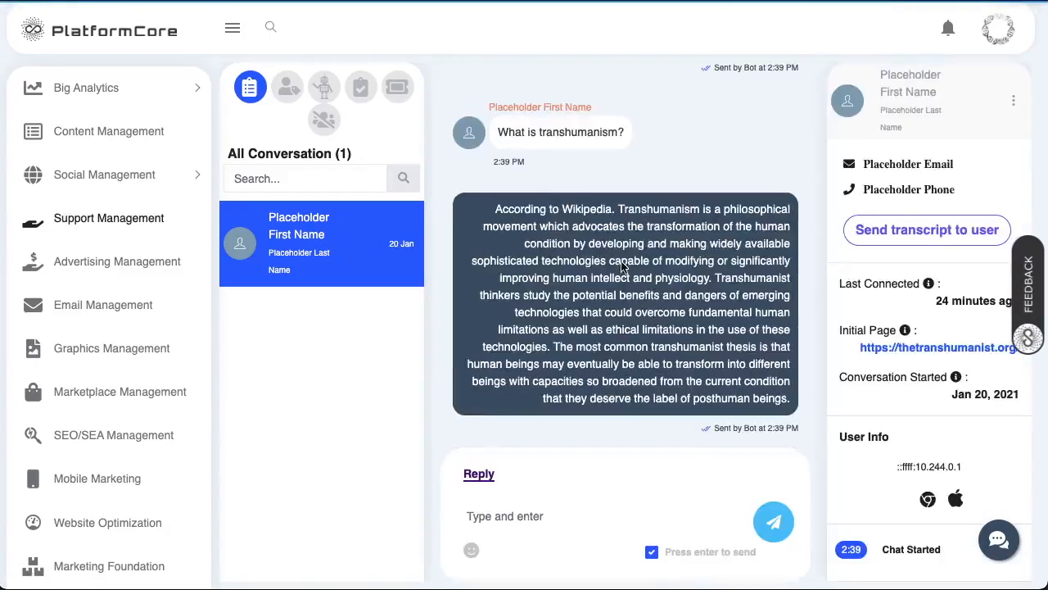
scroll(585, 308, down, 1)
scroll(586, 311, up, 2)
scroll(586, 310, up, 1)
scroll(386, 281, up, 1)
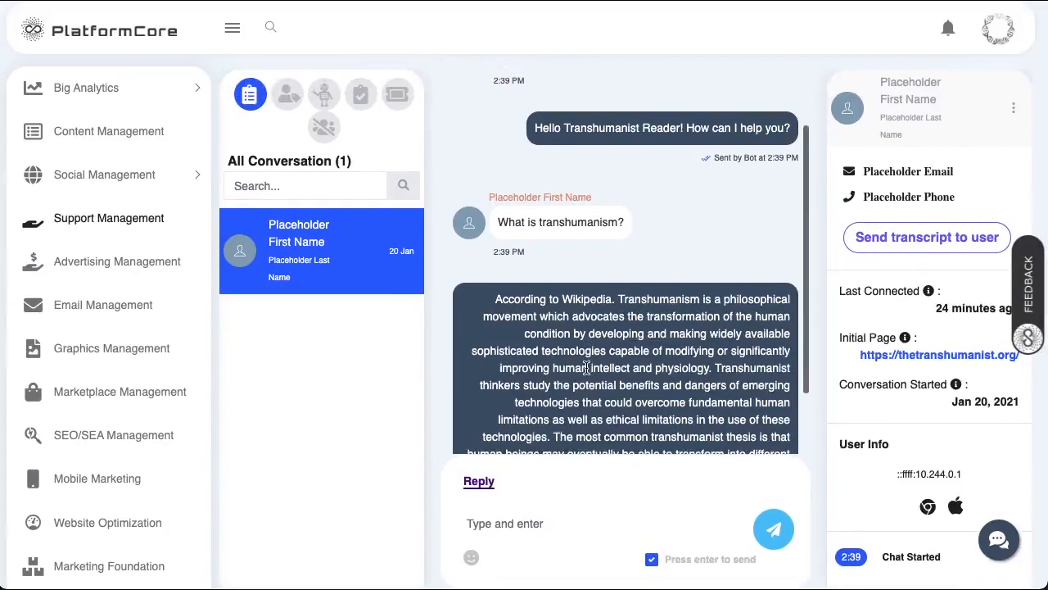
scroll(586, 367, down, 2)
scroll(936, 453, down, 5)
click(969, 404)
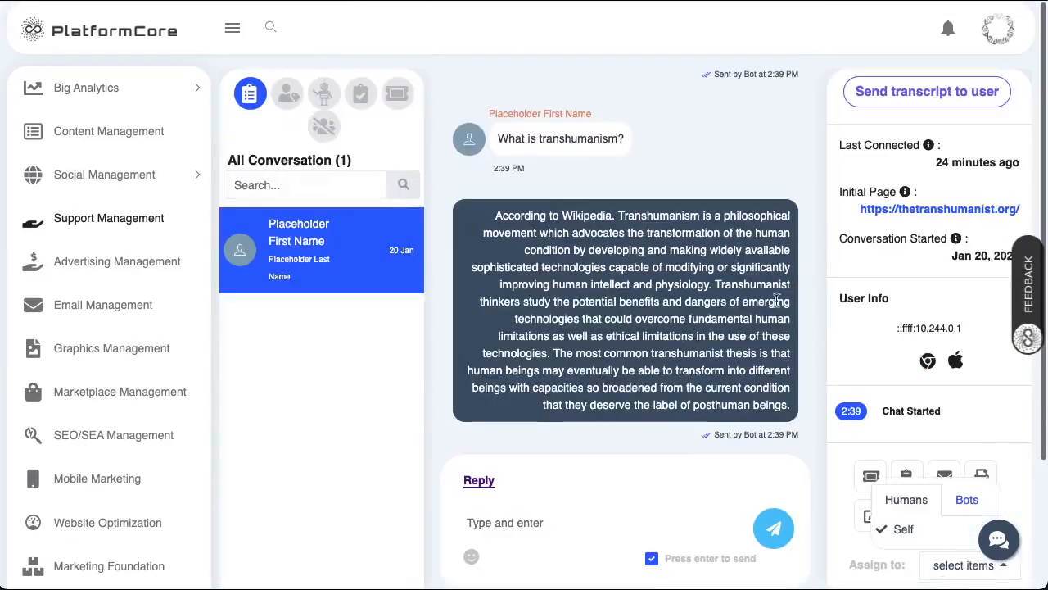
scroll(945, 355, down, 1)
scroll(942, 354, down, 2)
click(945, 444)
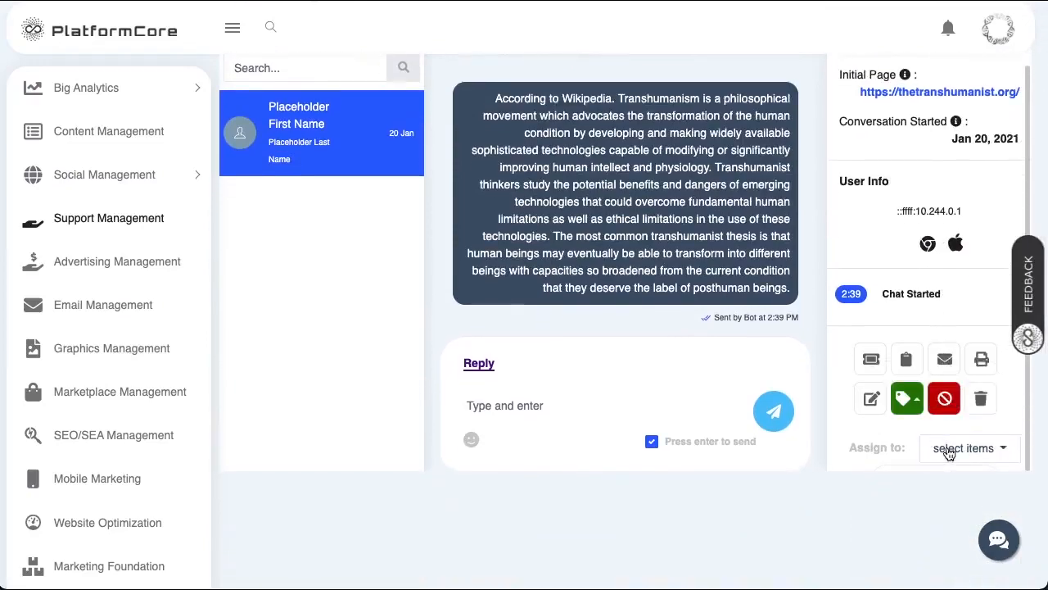
click(956, 427)
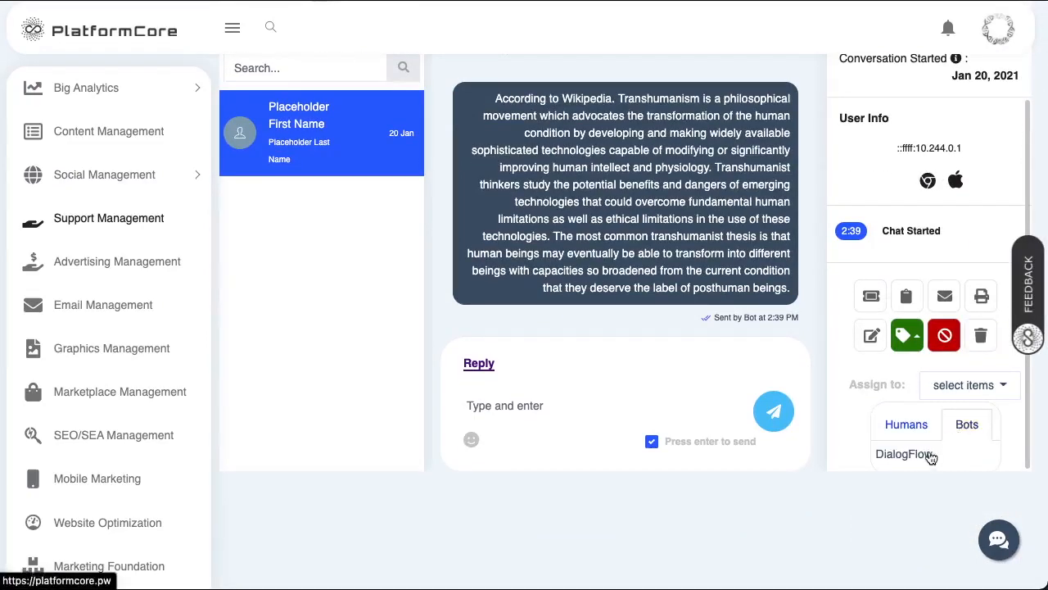
click(931, 456)
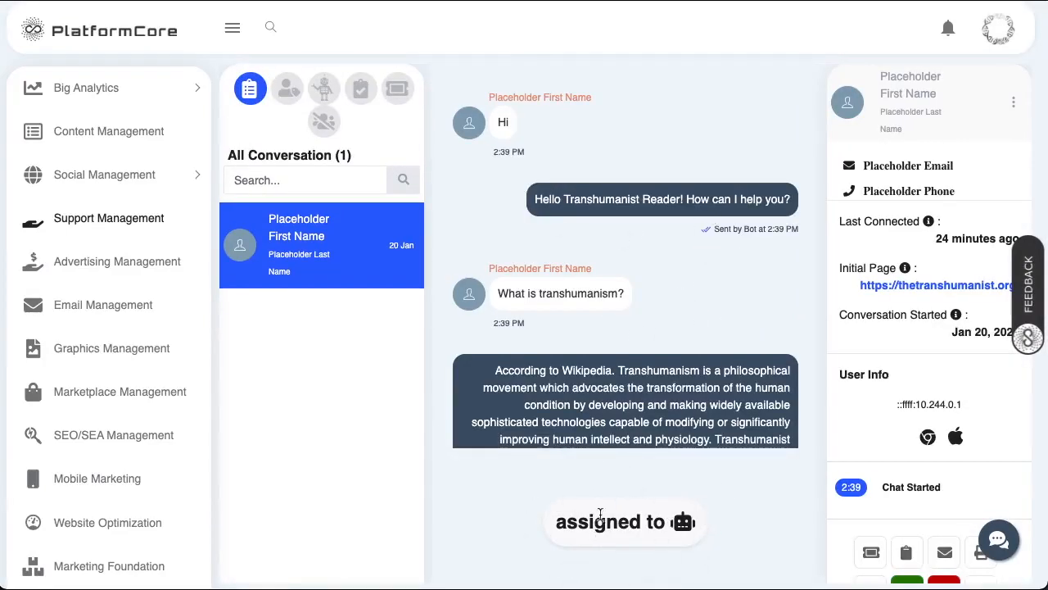
- Reassign the conversation to yourself
scroll(942, 541, down, 1)
scroll(953, 509, down, 1)
click(951, 530)
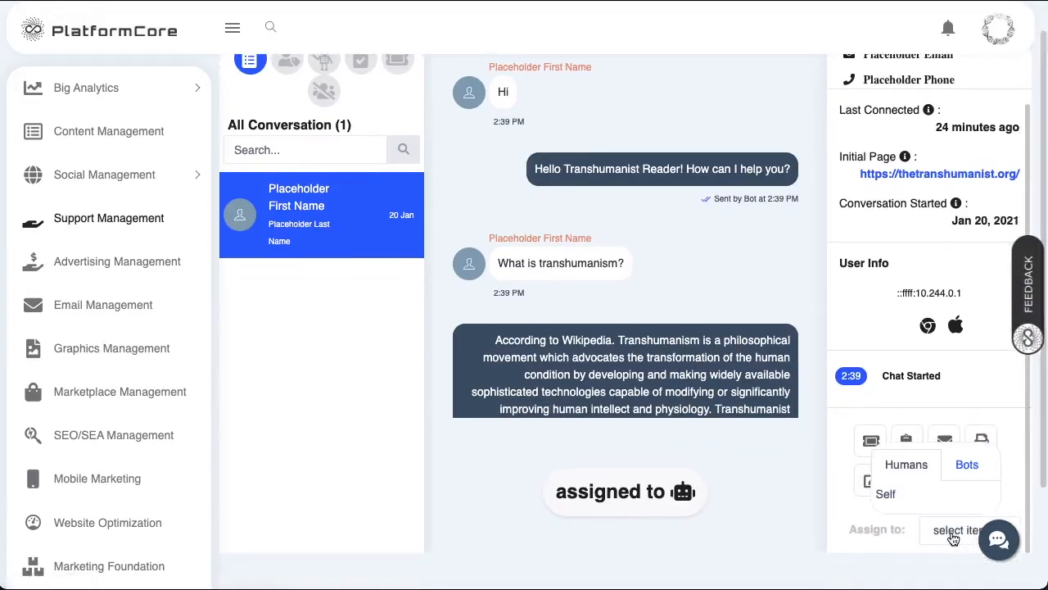
click(909, 497)
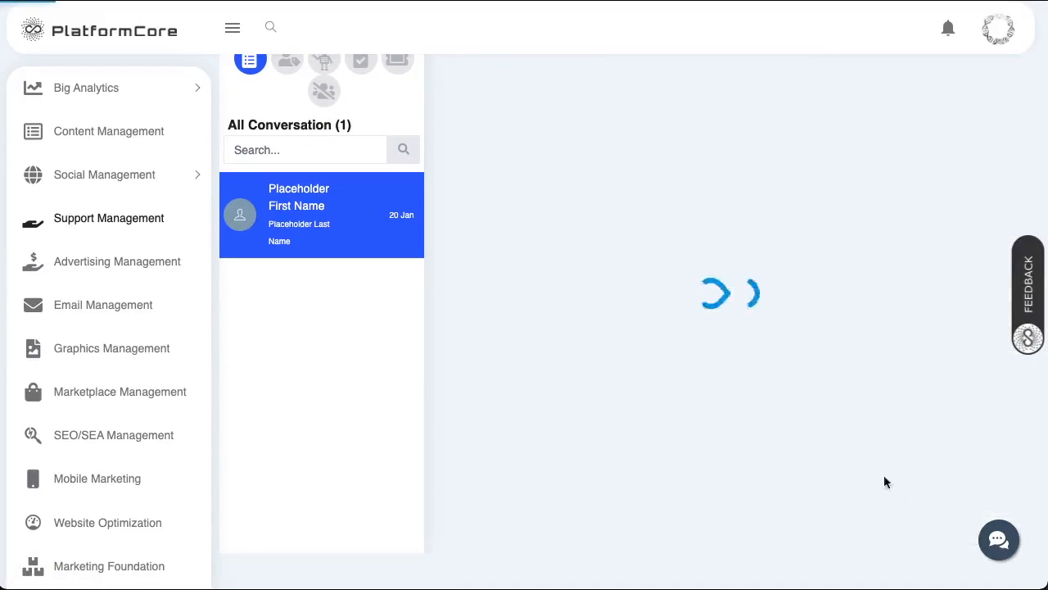
- Send the visitor the reply 'Hi, do you need help?'
scroll(552, 464, down, 2)
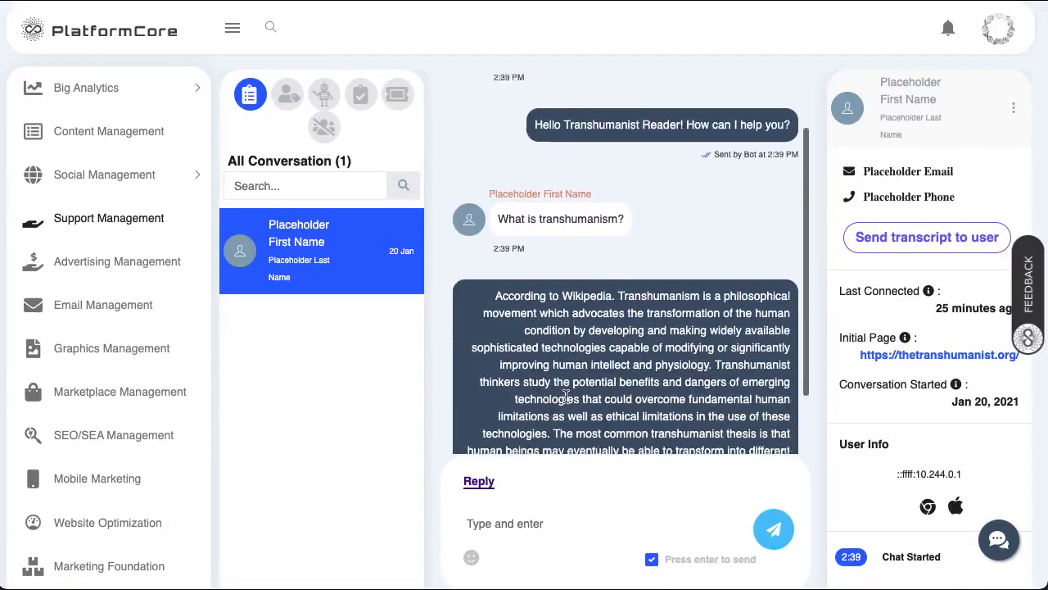
click(539, 524)
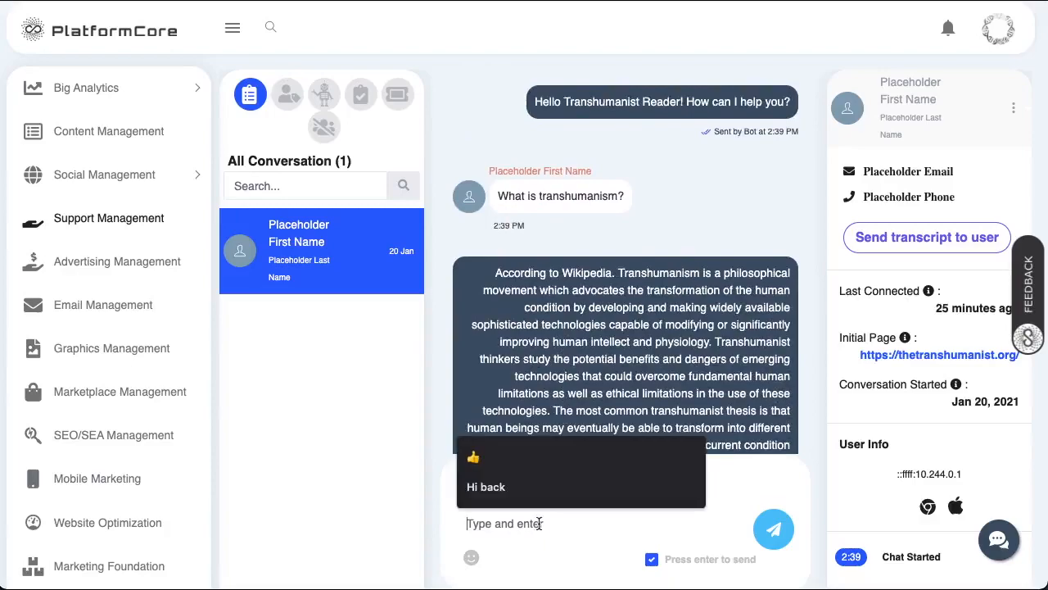
text(Hi, do you)
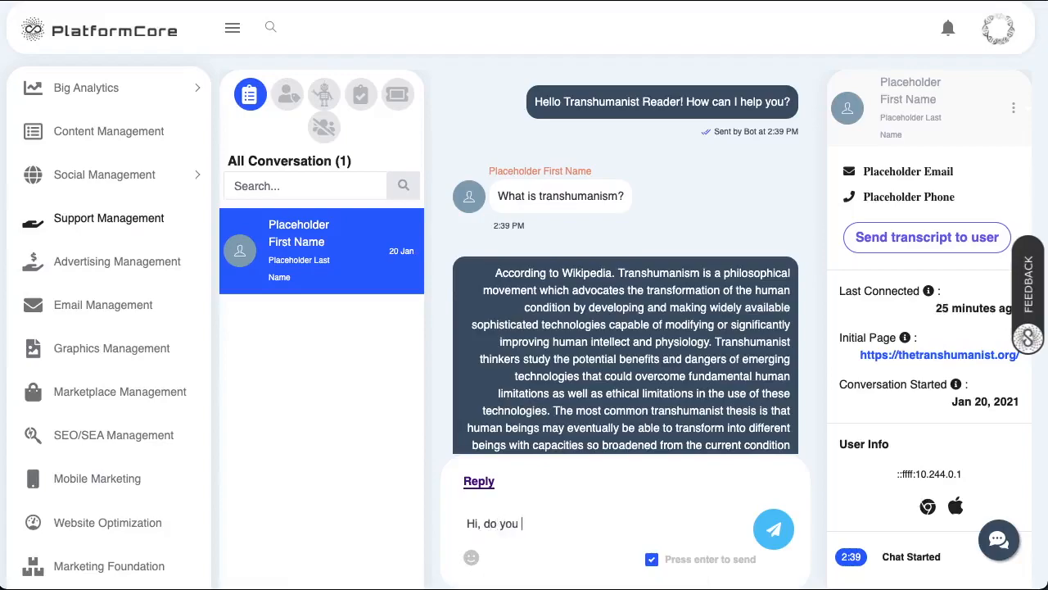
key(Return)
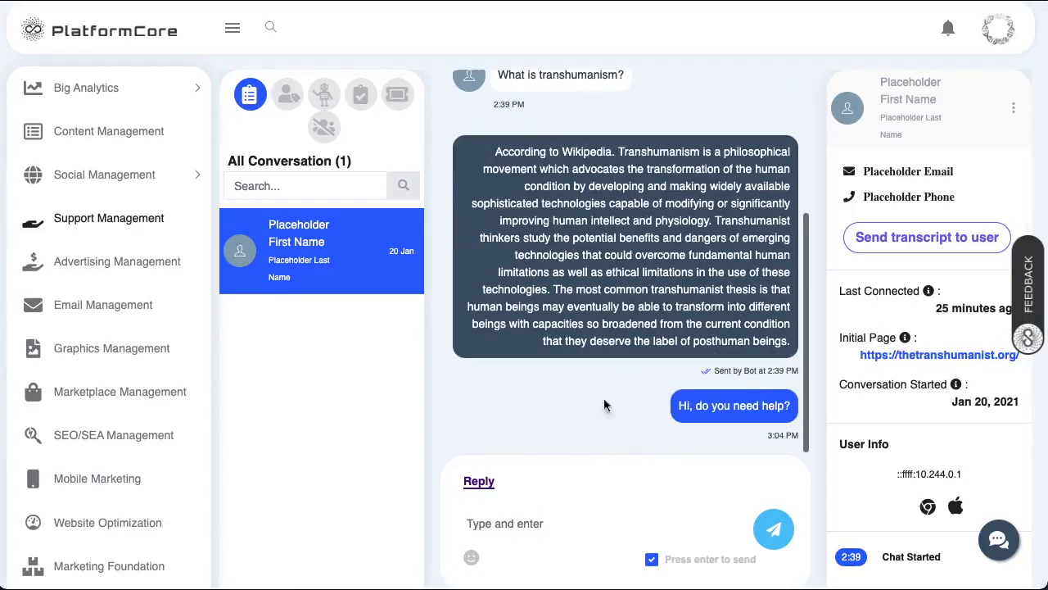
scroll(902, 158, up, 1)
scroll(966, 131, down, 1)
- Open Edit User and replace the chat user's first and last name with test values
click(1014, 108)
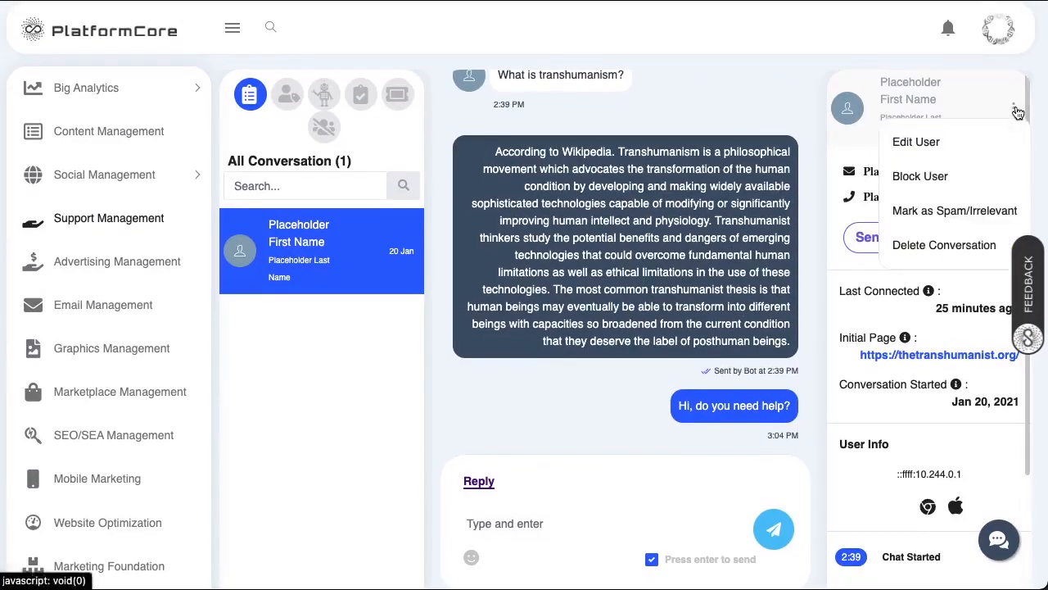
click(973, 148)
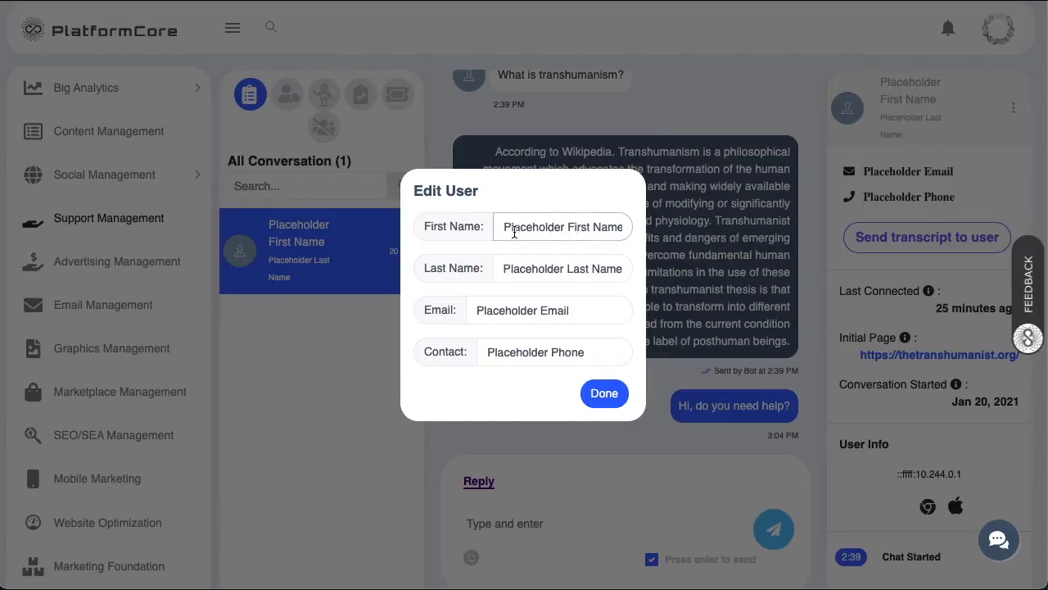
drag(498, 227, 675, 233)
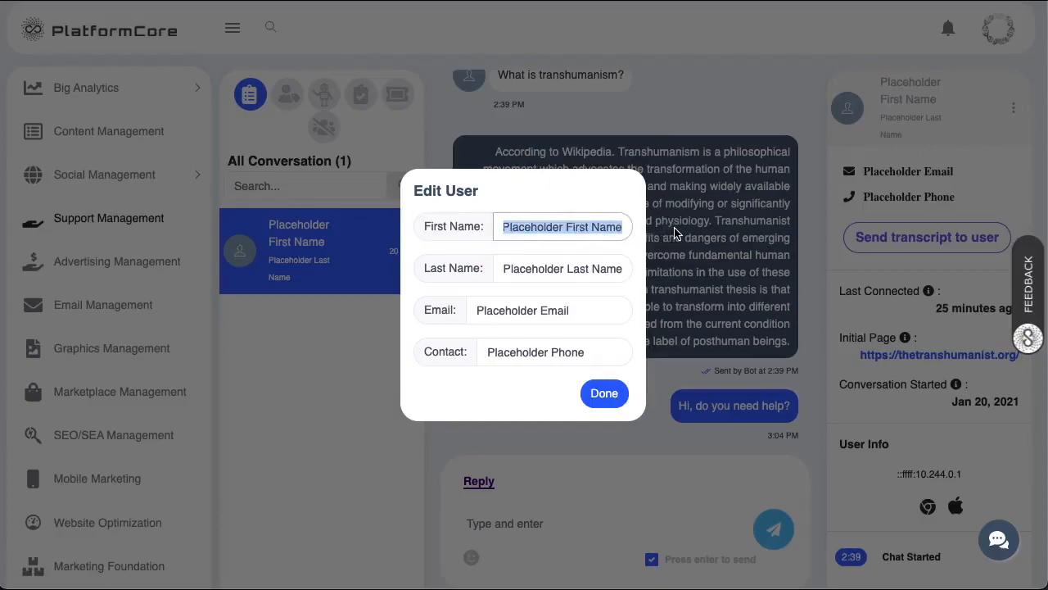
text(Test)
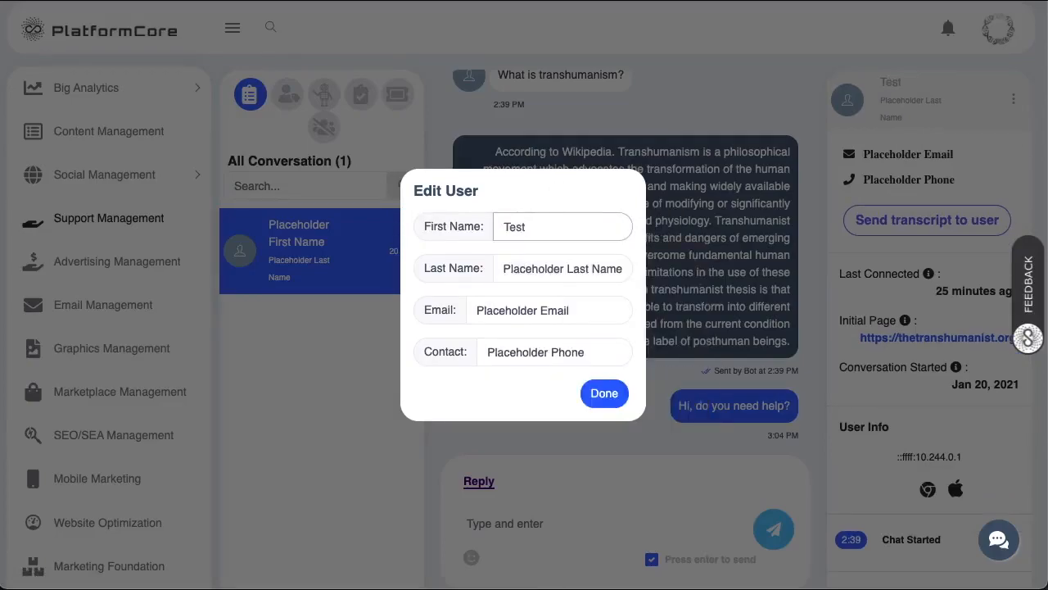
text( First Name)
click(536, 269)
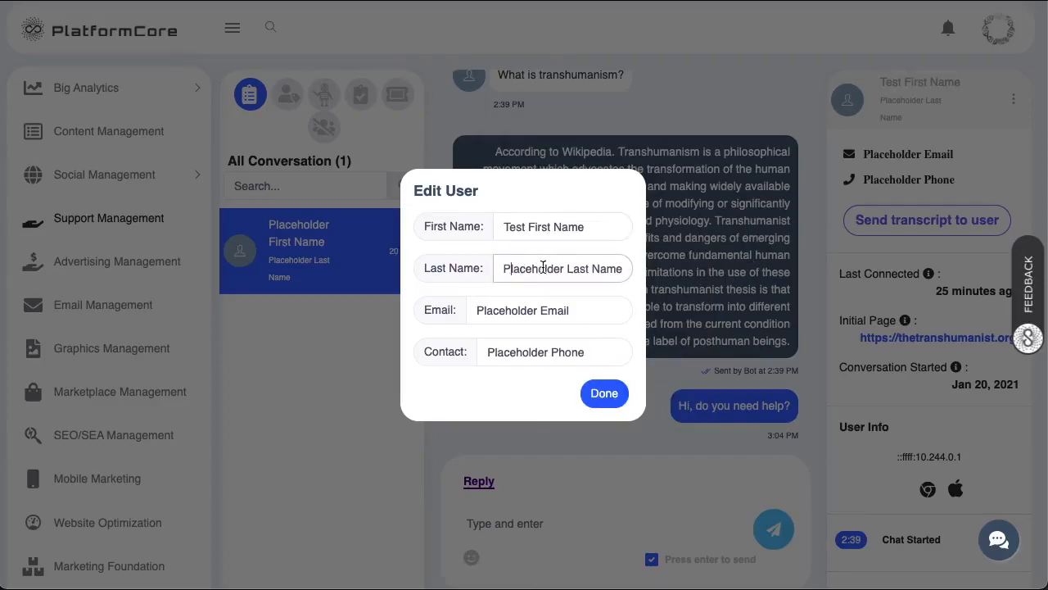
drag(564, 268, 481, 266)
text(Test)
- Replace the user's e-mail and contact number, then save the details
click(525, 316)
drag(608, 313, 423, 313)
text(test@gmail.com)
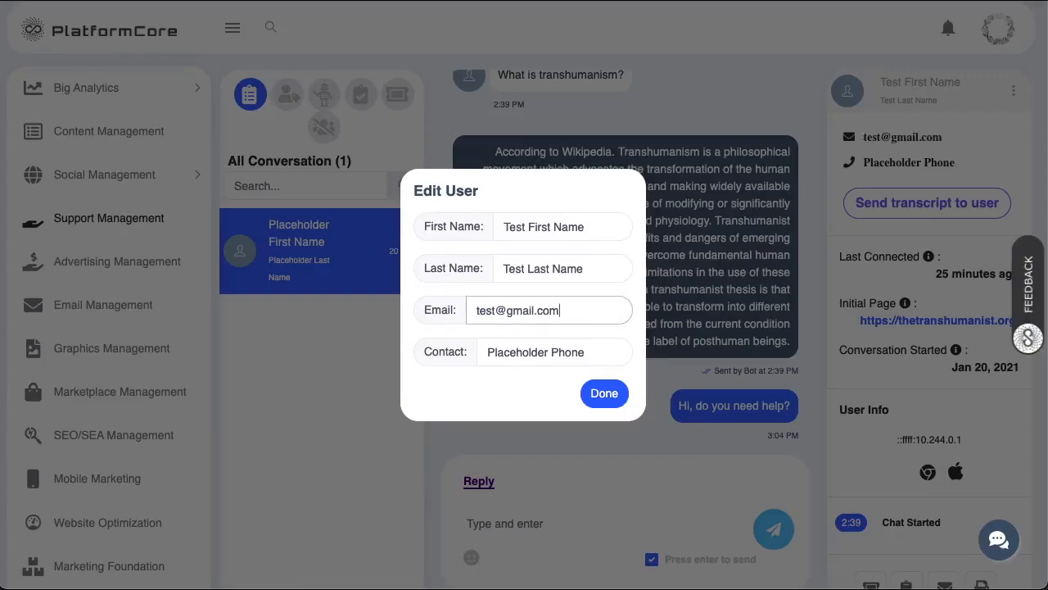
click(484, 354)
drag(604, 349, 404, 354)
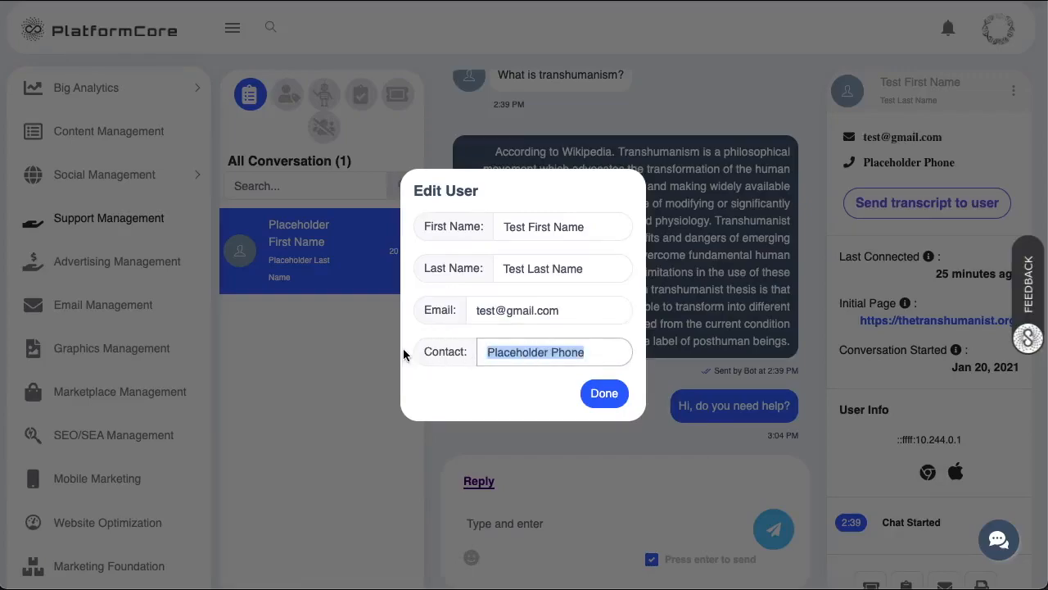
text(0)
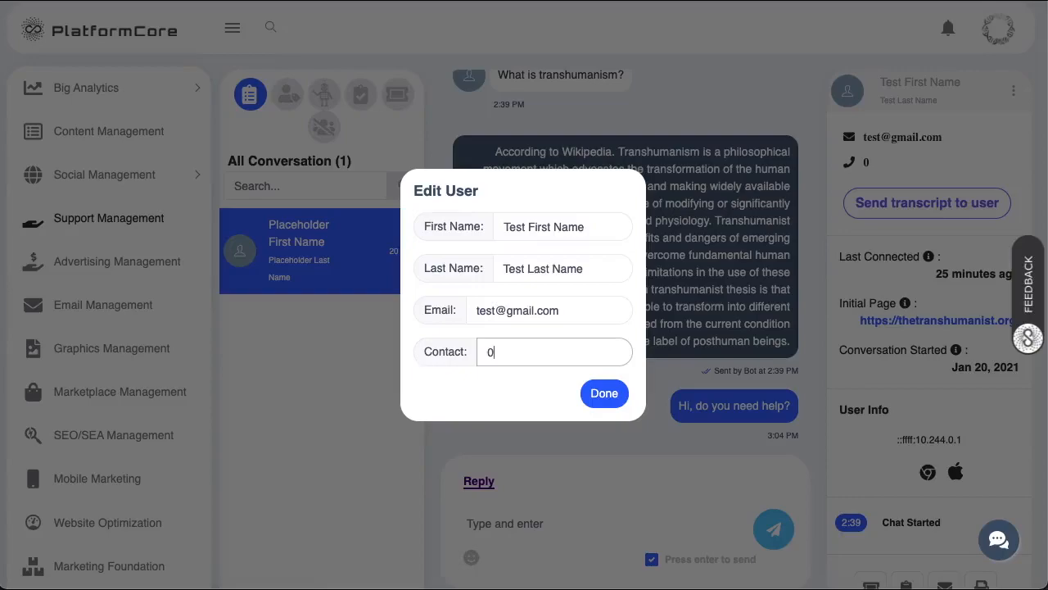
text(70000000)
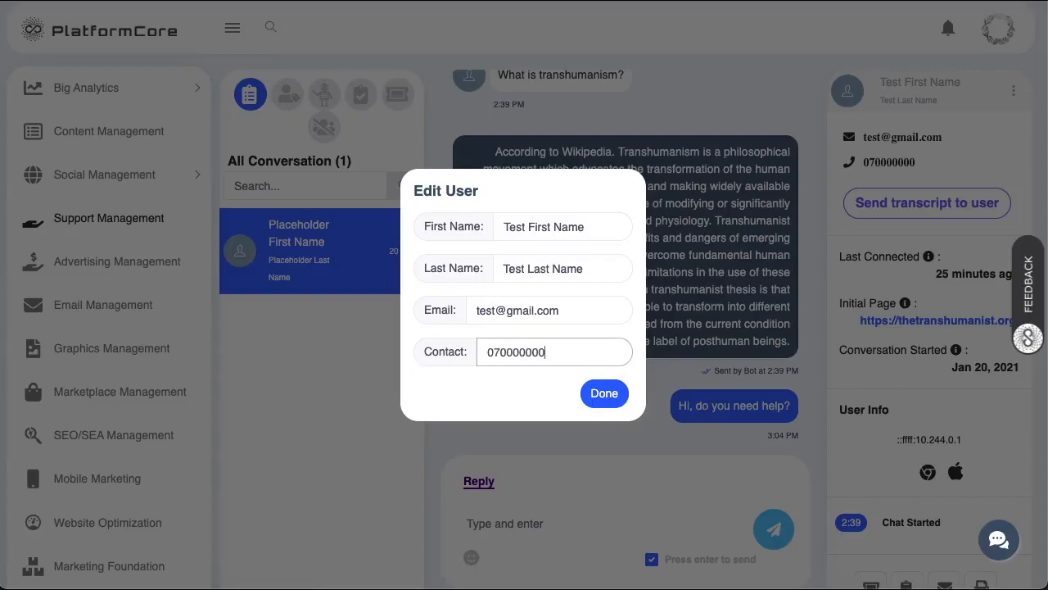
click(604, 393)
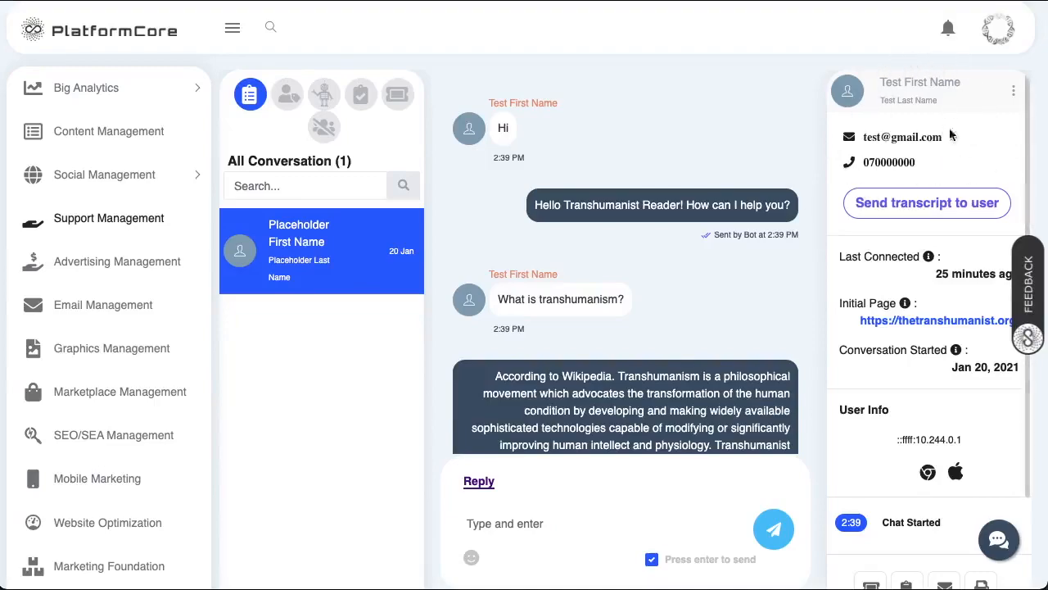
scroll(941, 315, down, 3)
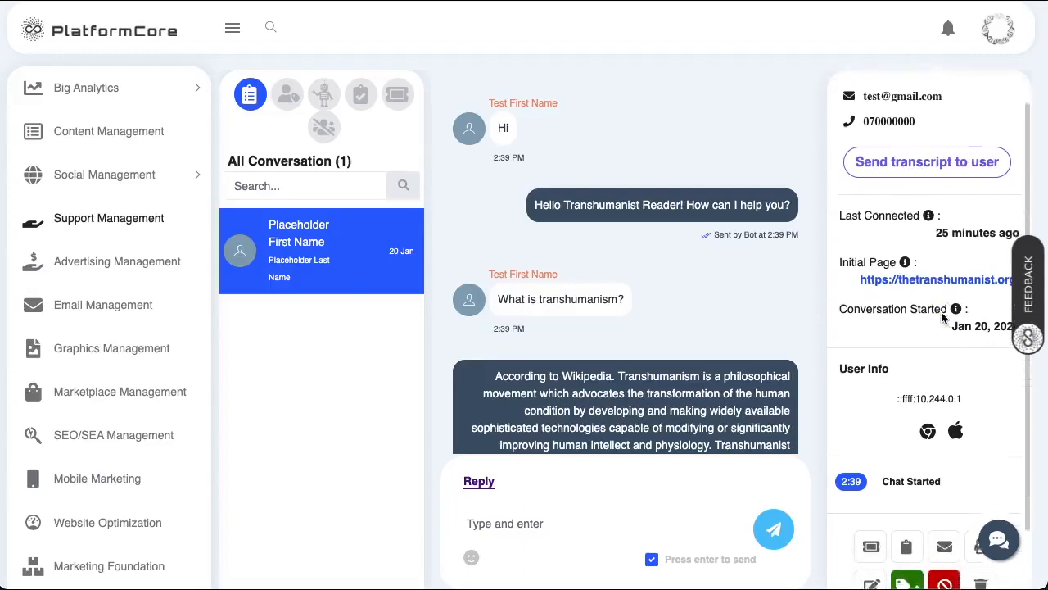
scroll(941, 317, down, 1)
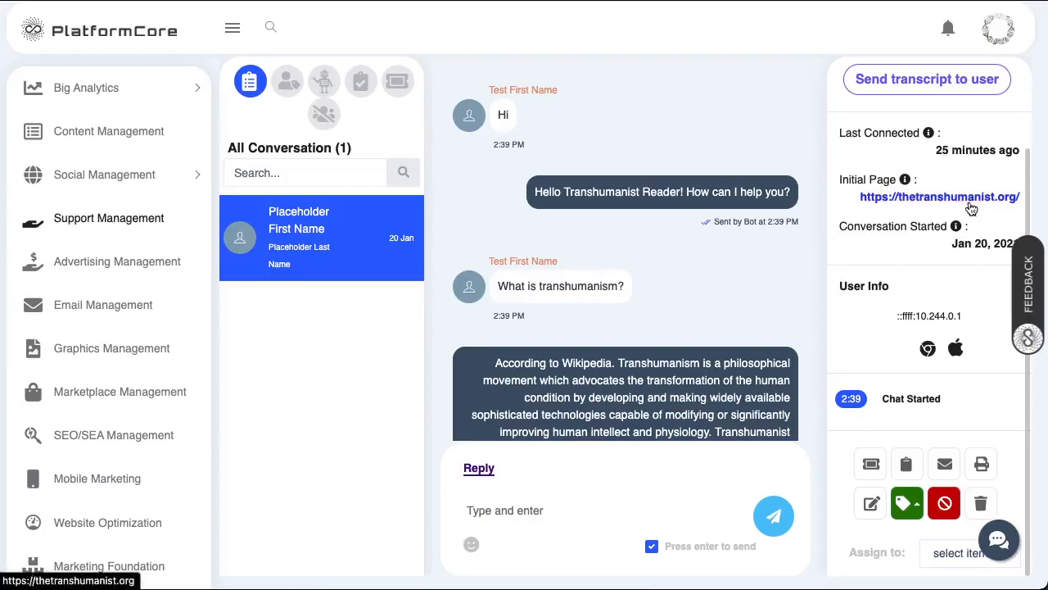
scroll(965, 233, down, 3)
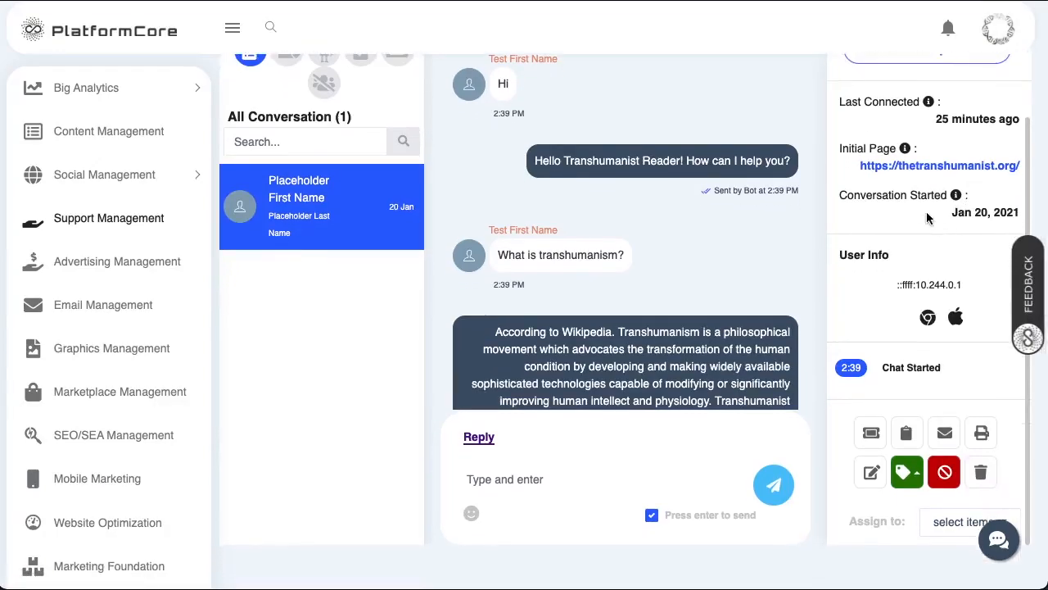
scroll(670, 217, up, 3)
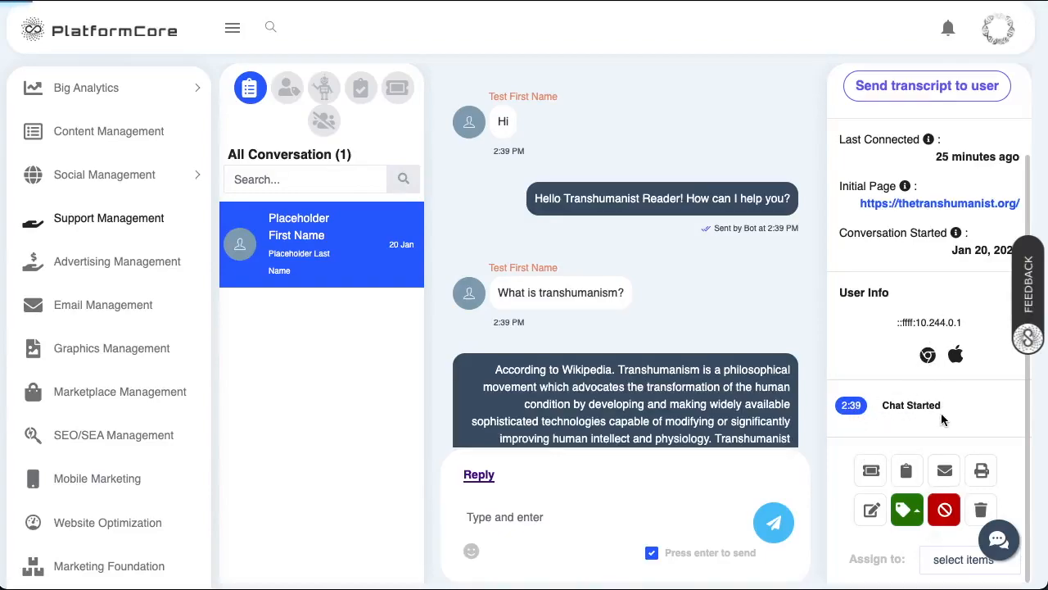
scroll(940, 416, down, 1)
scroll(944, 420, up, 2)
scroll(944, 421, down, 2)
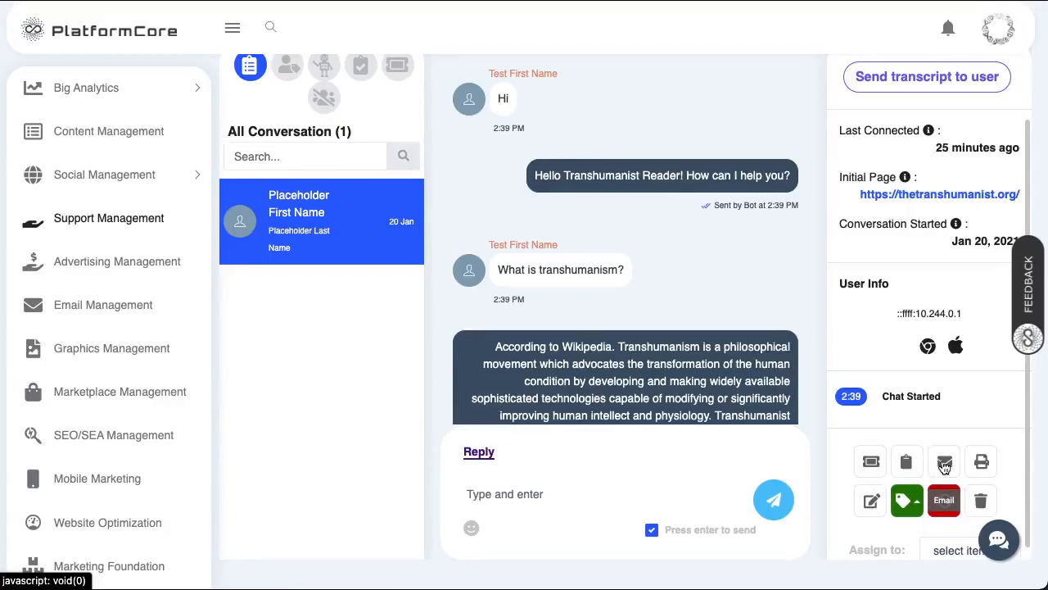
- Close an empty note and tag the conversation High Priority
click(871, 500)
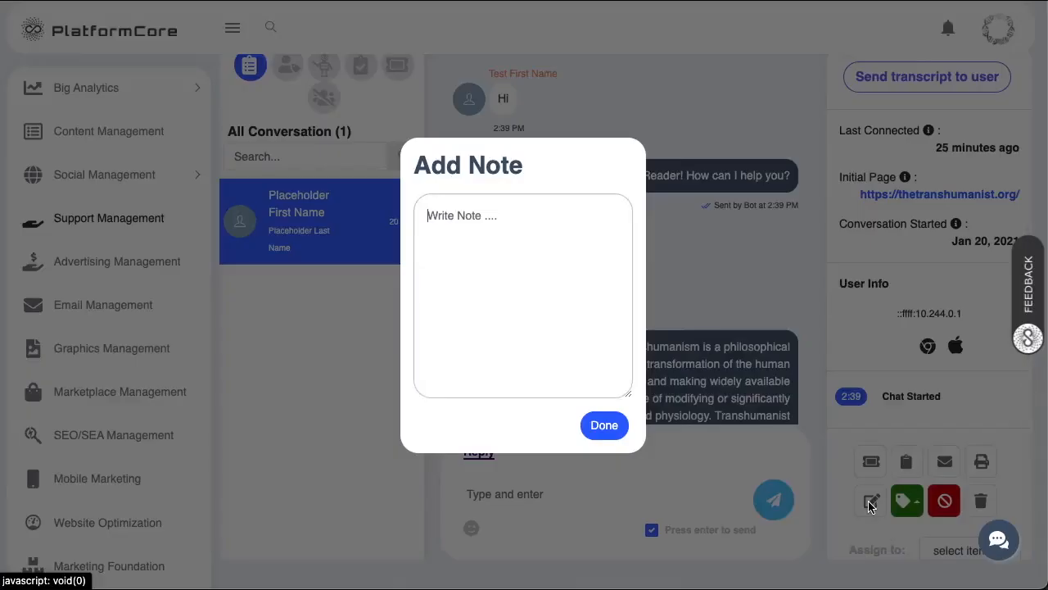
click(609, 429)
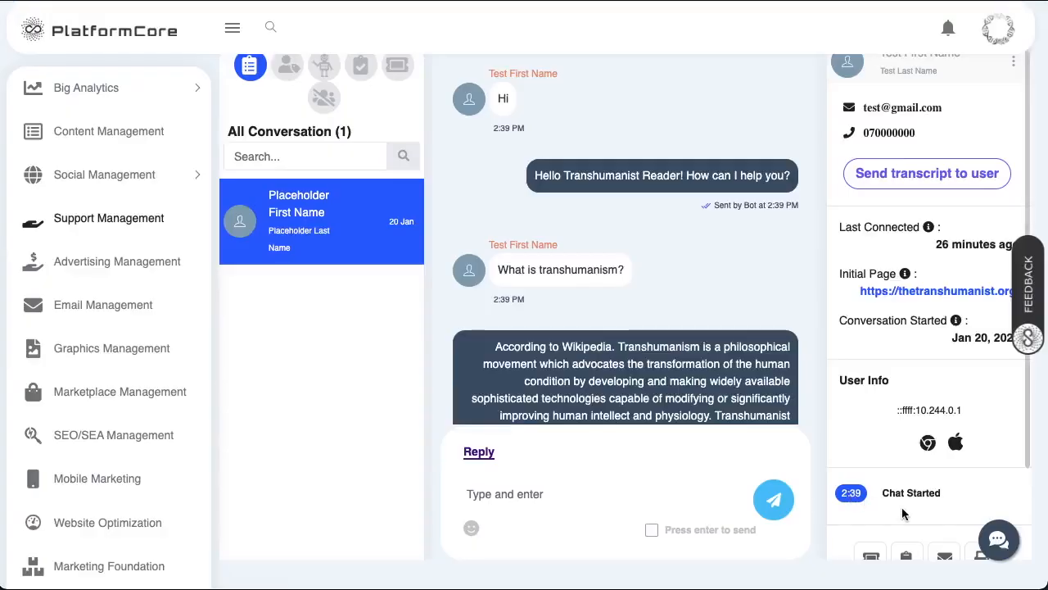
scroll(902, 507, down, 3)
click(907, 382)
scroll(893, 384, up, 2)
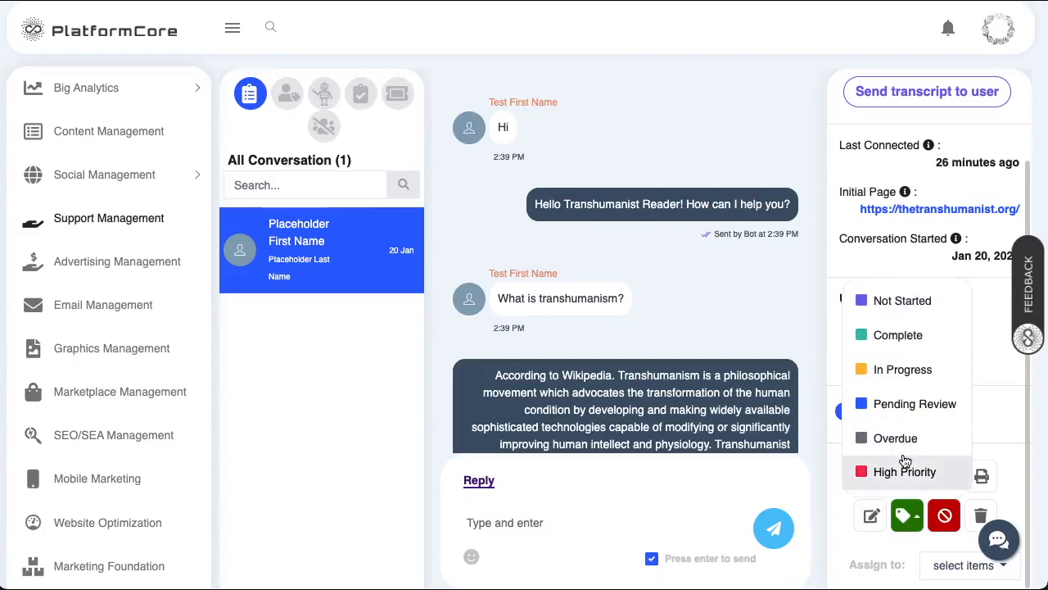
click(903, 470)
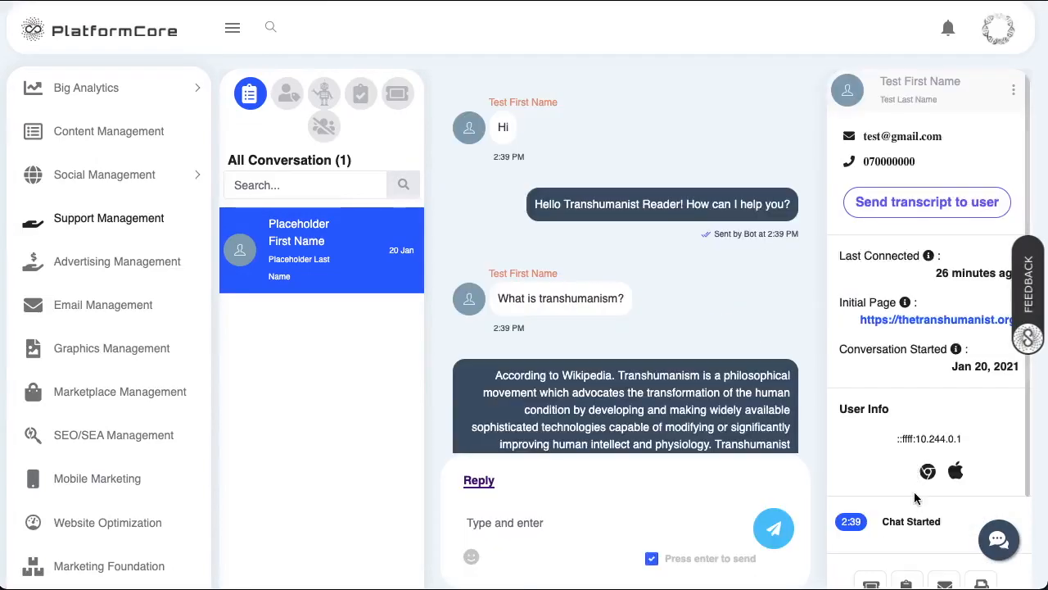
scroll(914, 425, down, 3)
click(914, 362)
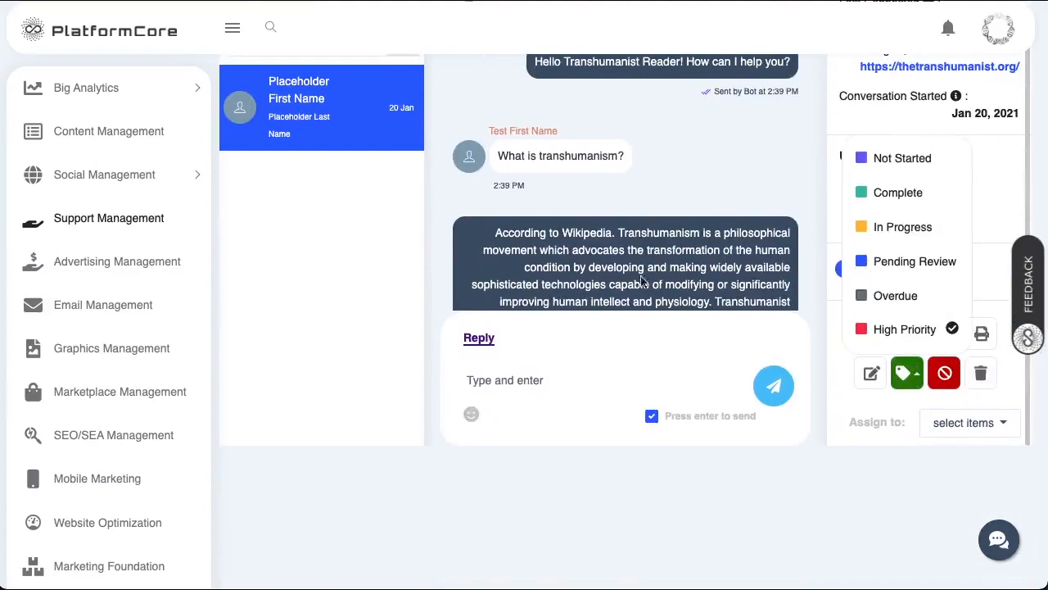
scroll(643, 281, up, 3)
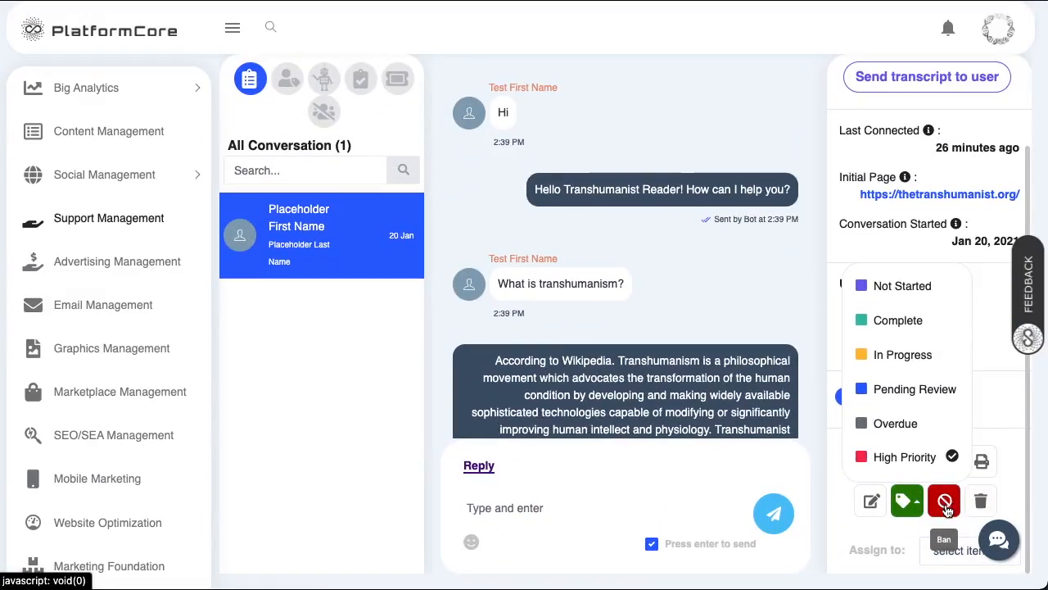
- Assign the conversation to the DialogFlow bot
click(935, 555)
click(963, 491)
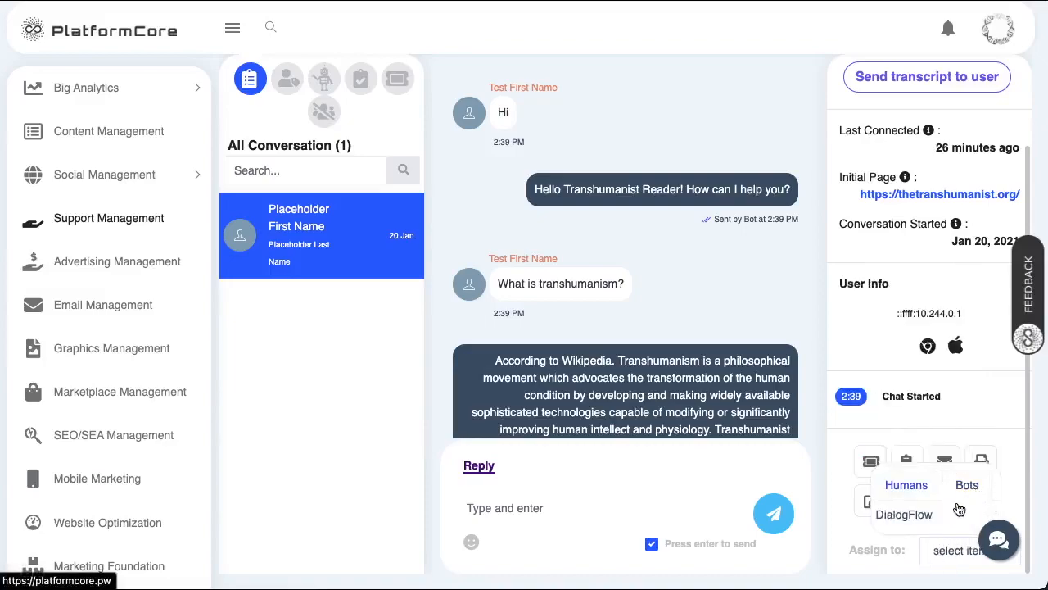
click(917, 523)
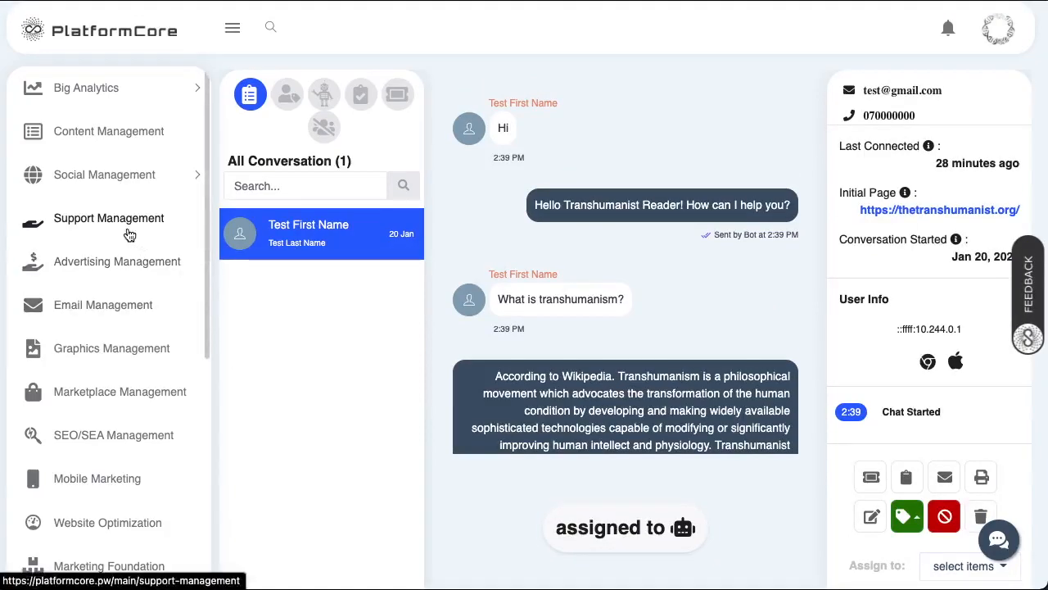
- Open the Link Accounts settings page
scroll(128, 235, down, 5)
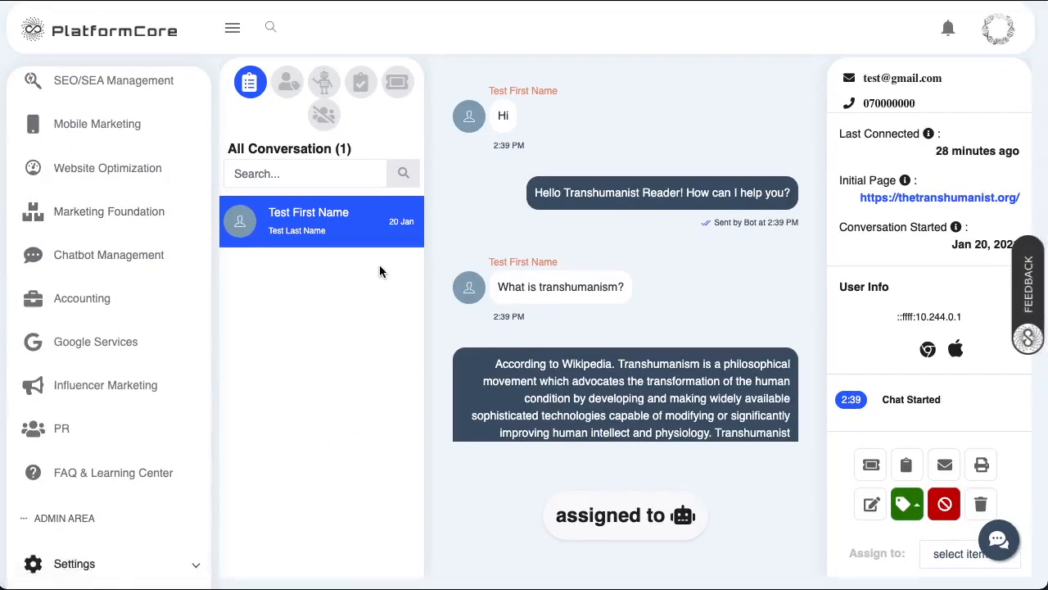
scroll(94, 544, down, 1)
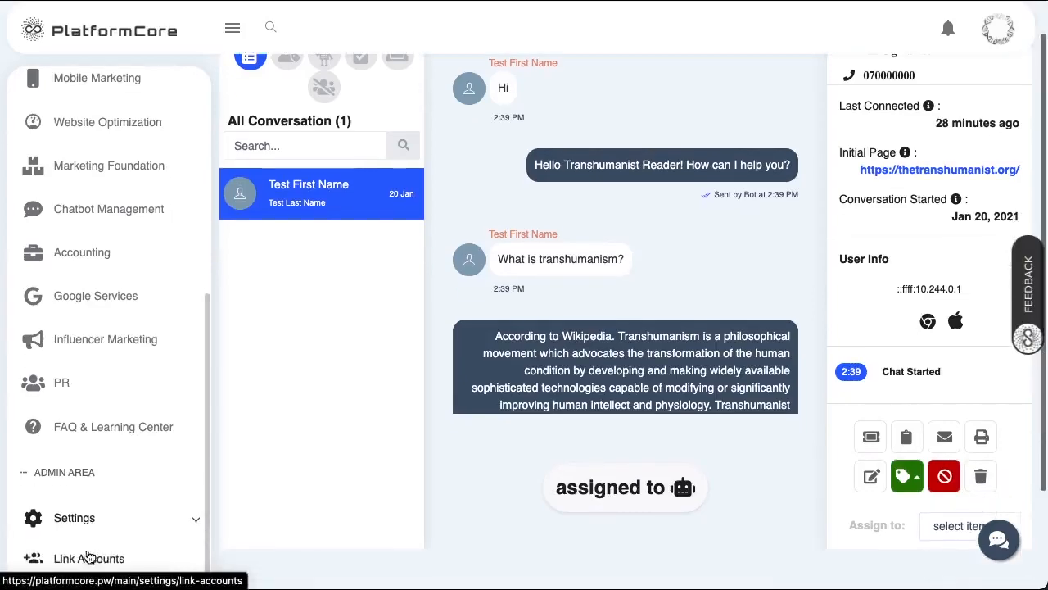
click(89, 557)
- Send 'Support' in the help chat, get the bot's reply, and close the chat
click(1004, 542)
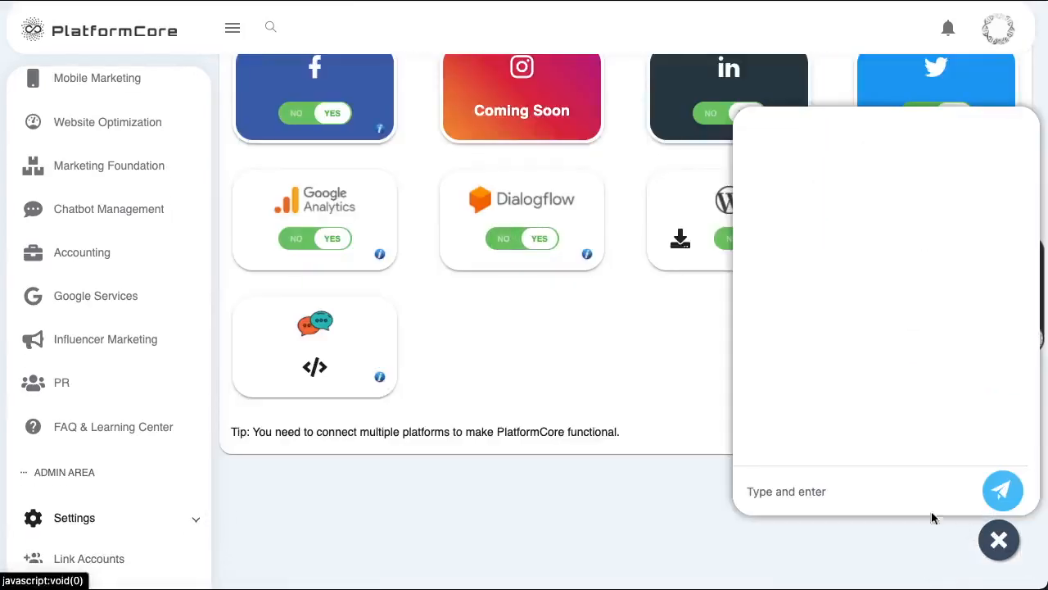
click(854, 490)
text(s)
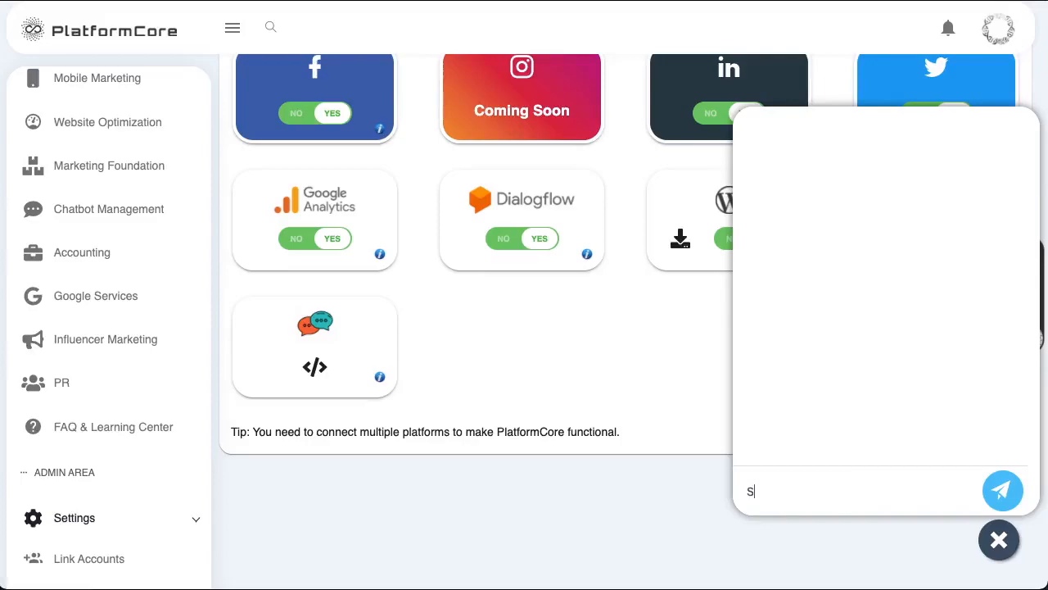
key(Return)
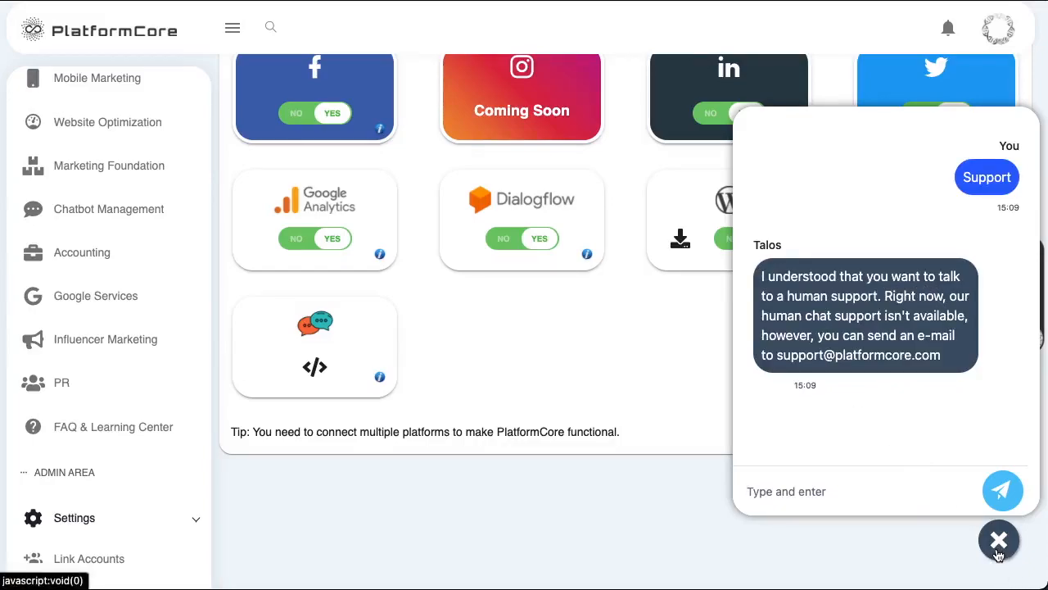
click(998, 545)
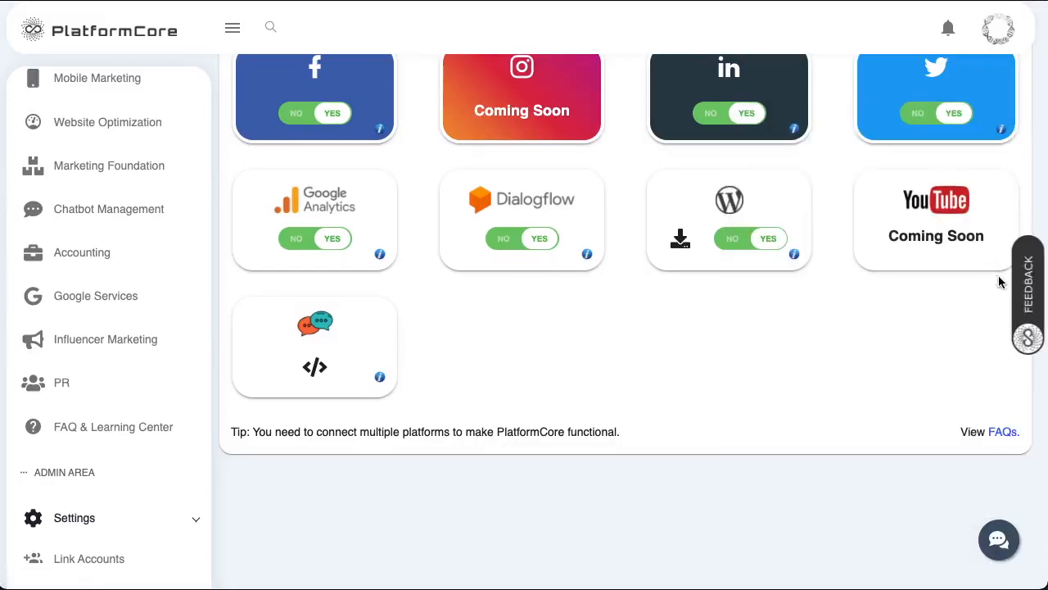
scroll(830, 318, up, 1)
- Start a new Feature feedback post titled 'CRM integration' in the feedback panel
click(1032, 295)
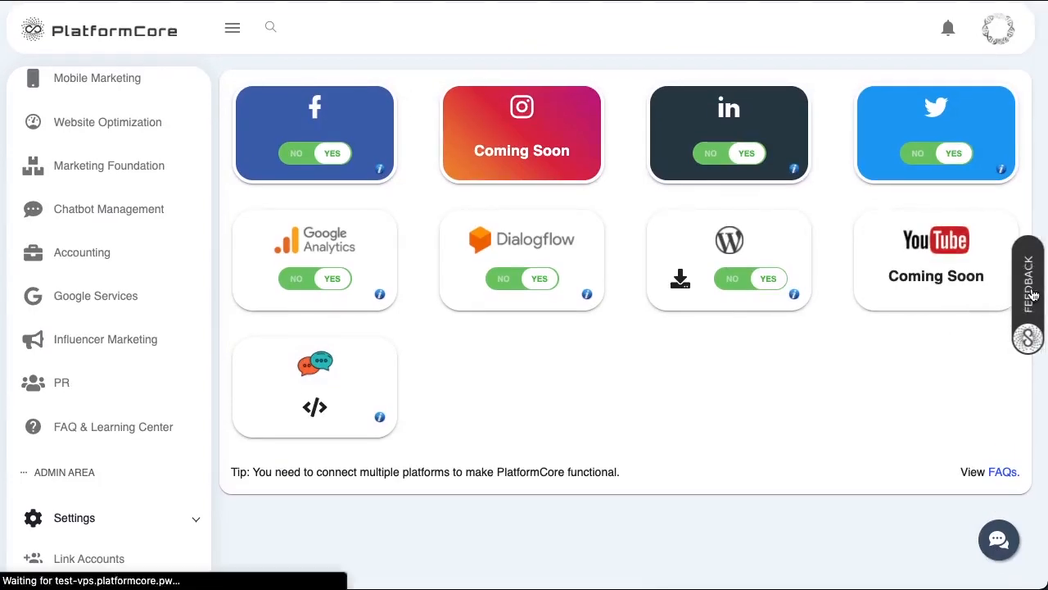
scroll(783, 106, down, 1)
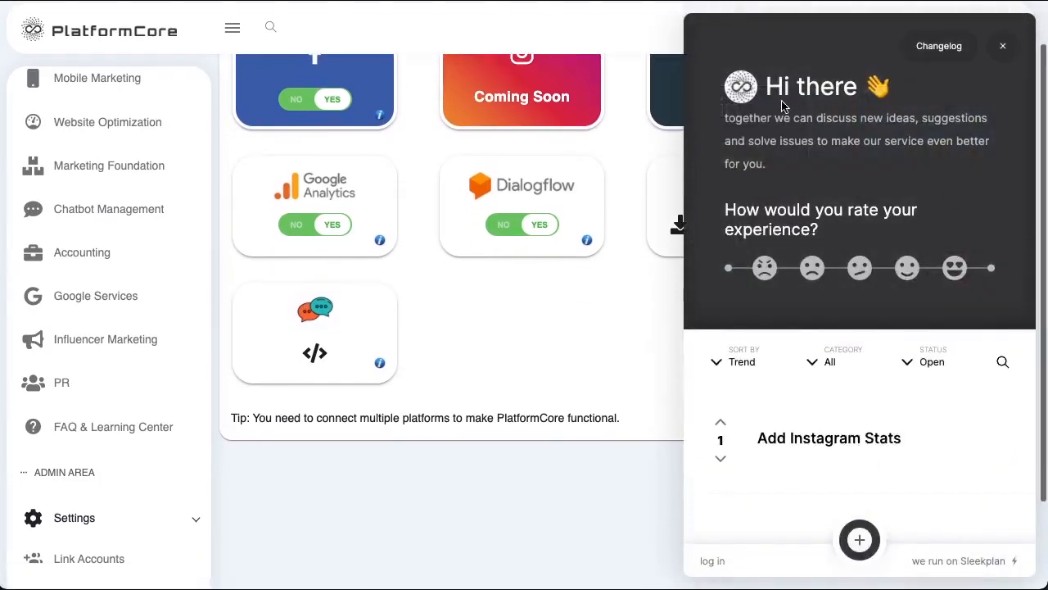
scroll(817, 276, up, 1)
click(859, 539)
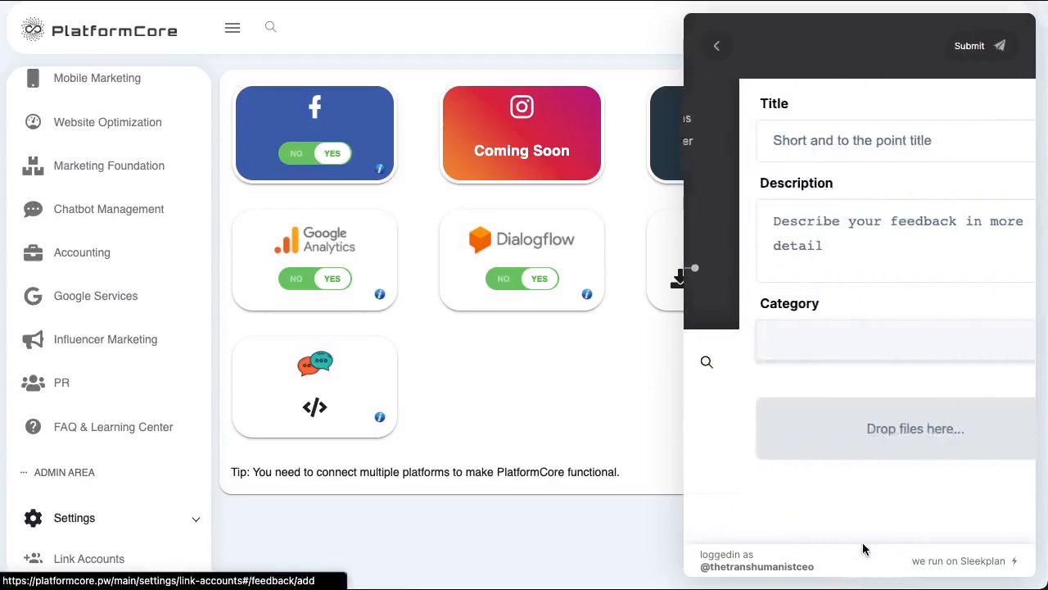
text(In)
key(BackSpace)
key(BackSpace)
text(CRM integration)
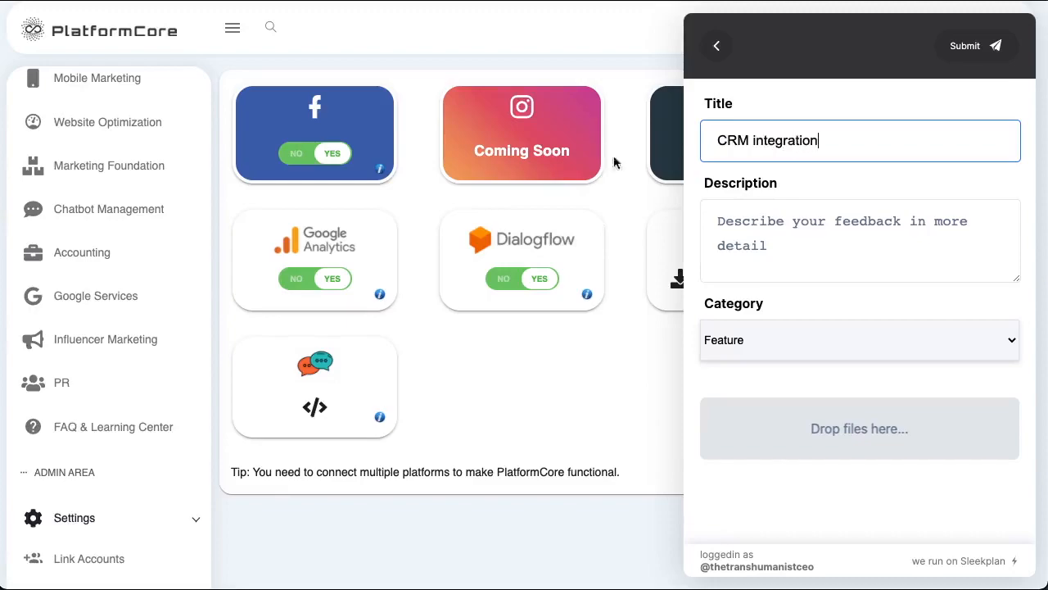
- Write the description 'I would like Hubspot CRM integration'
click(786, 233)
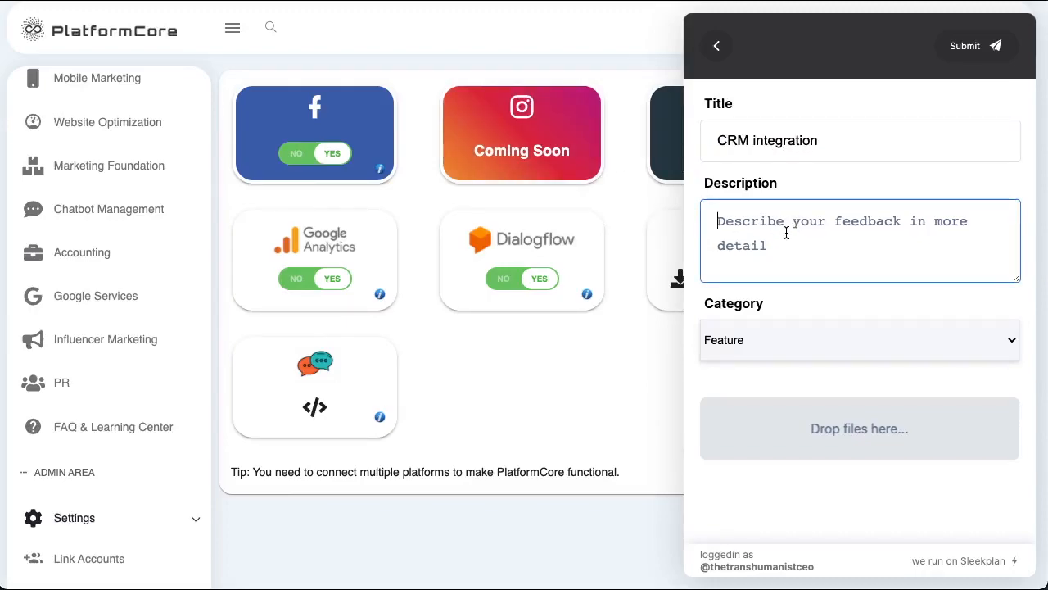
text(I would like Hu)
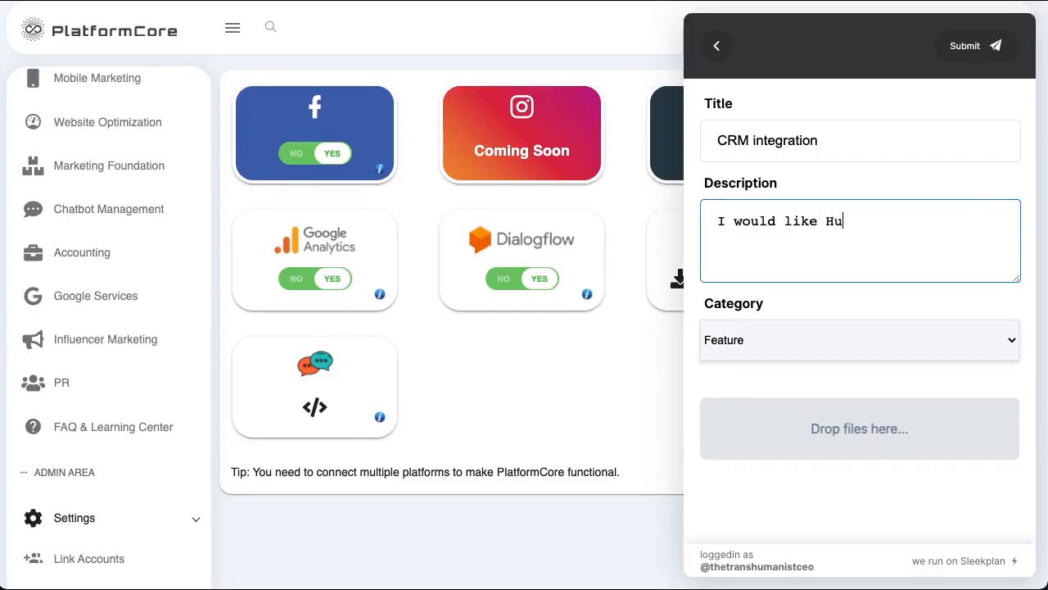
text(bsport)
key(BackSpace)
key(BackSpace)
key(BackSpace)
text(t CRM)
key(BackSpace)
text(RM)
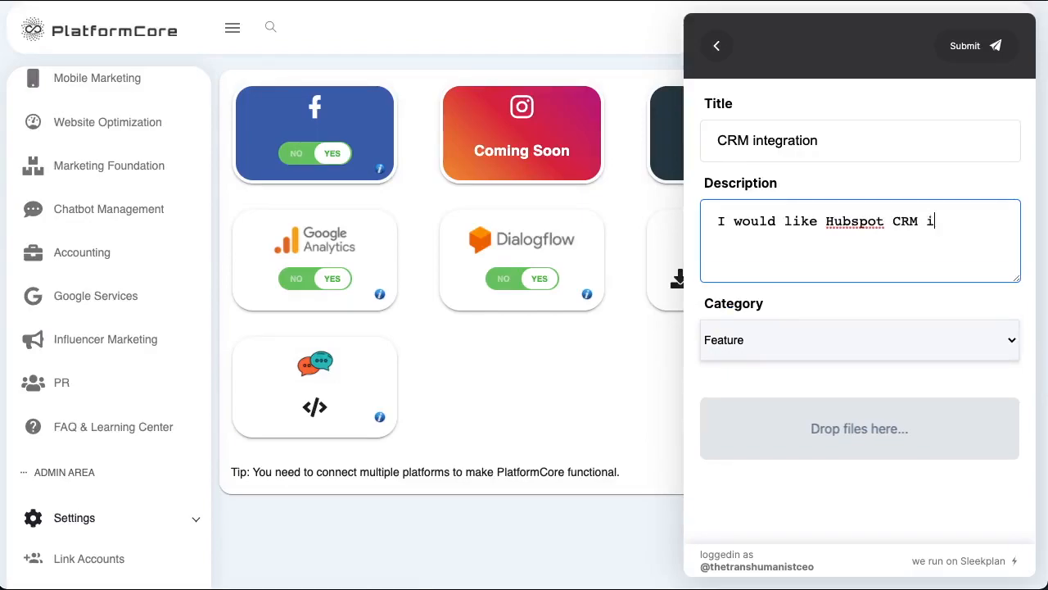
text(ntegration.)
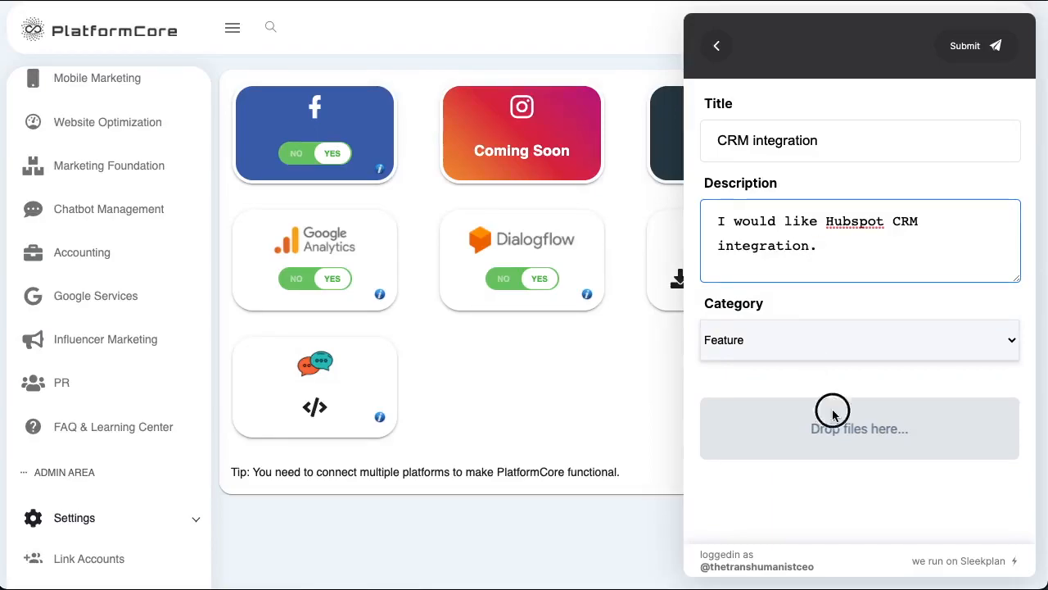
- Submit the post without an attachment and close the feedback panel
click(833, 414)
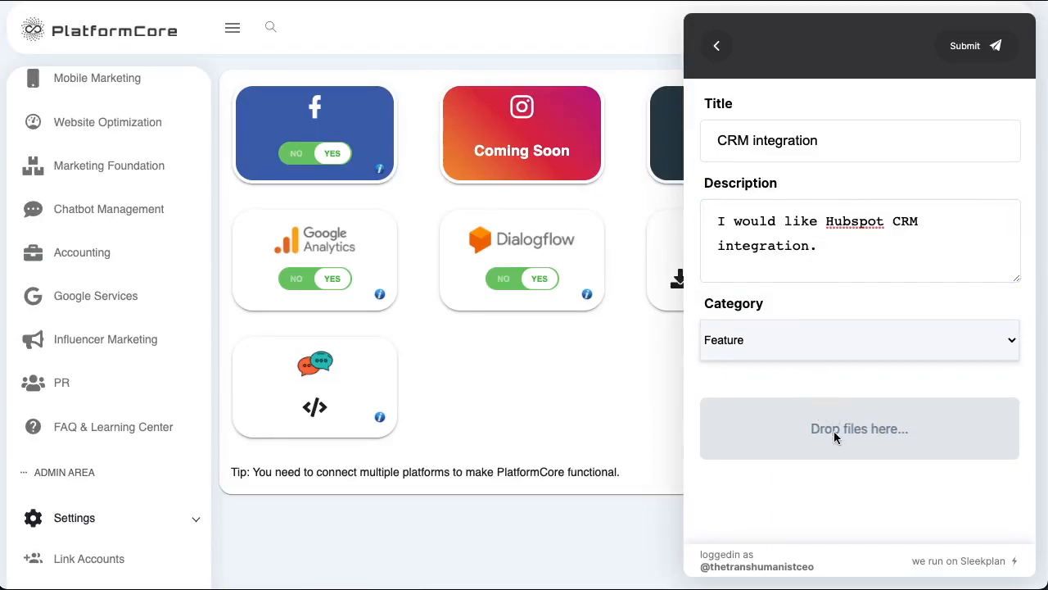
click(705, 390)
click(968, 53)
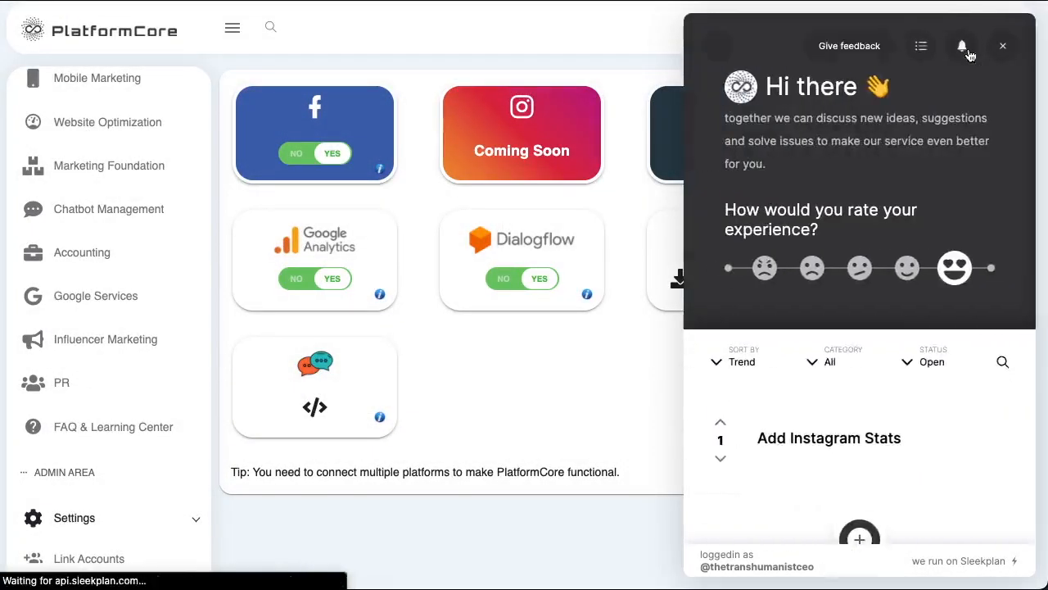
click(719, 49)
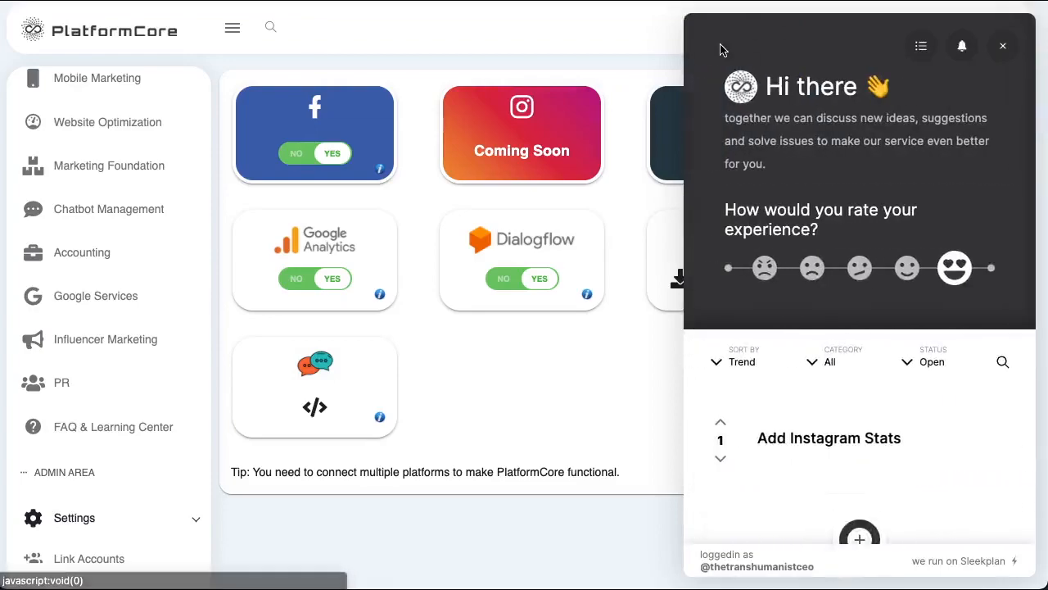
scroll(910, 482, down, 1)
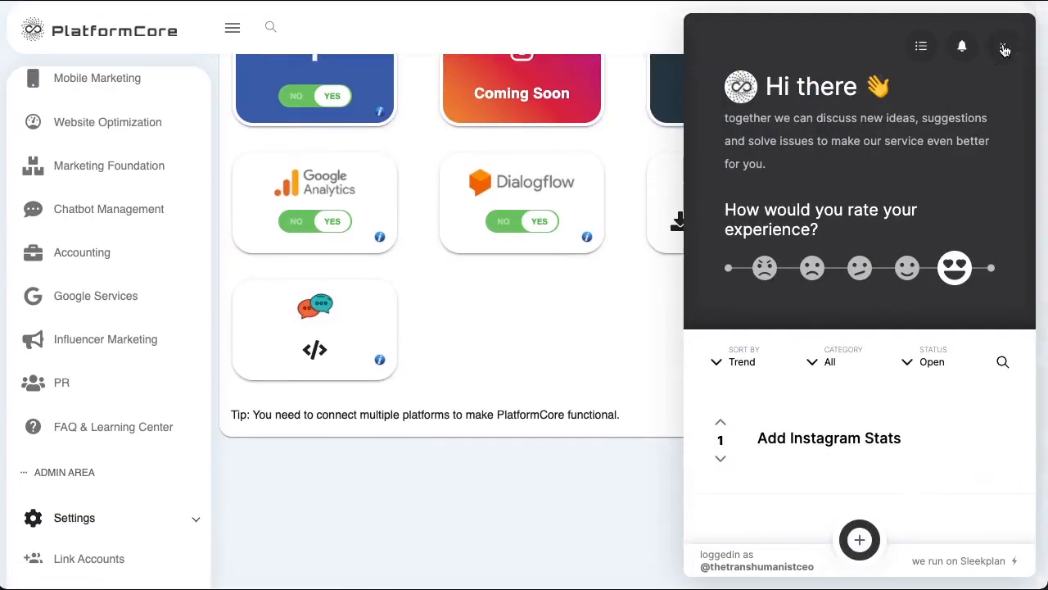
click(1002, 46)
scroll(721, 246, up, 1)
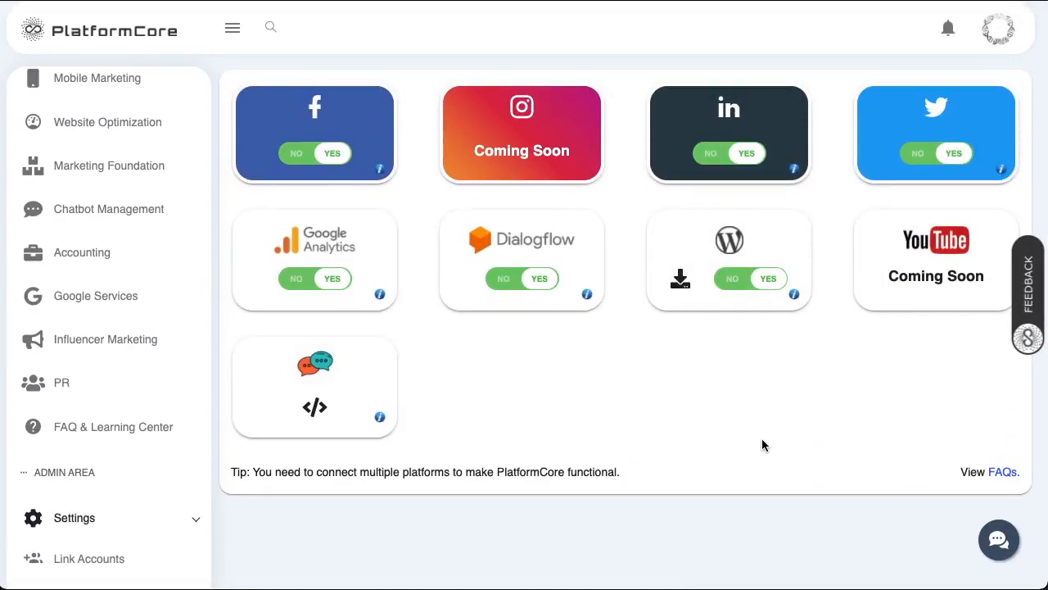
click(999, 540)
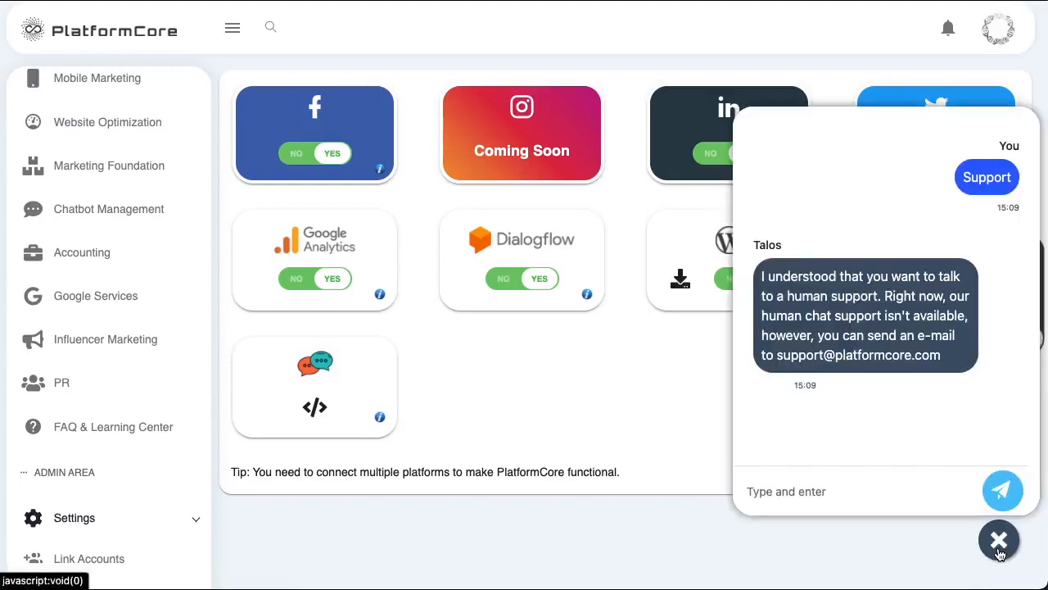
click(999, 549)
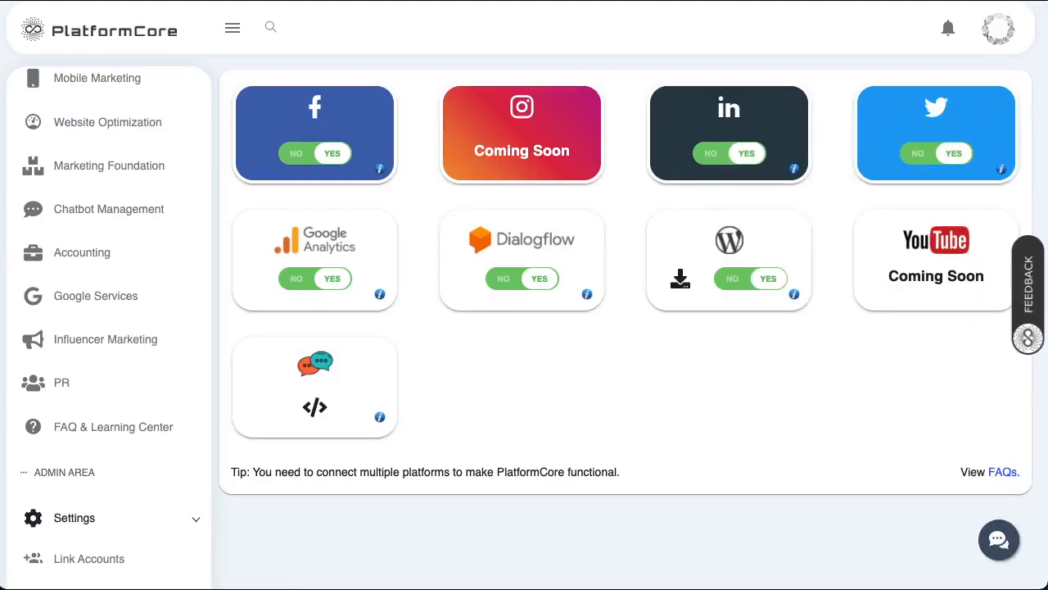